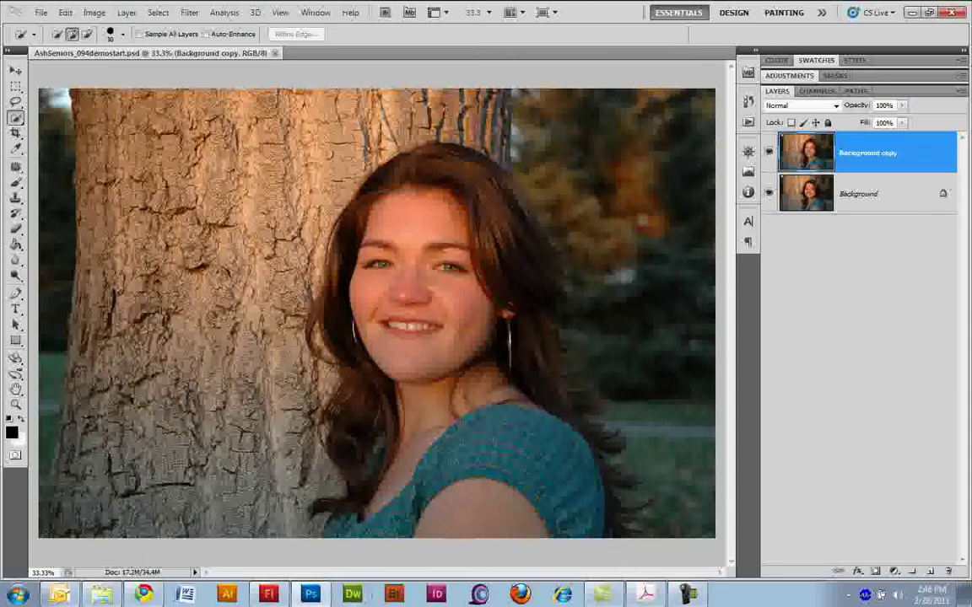
Step: Compare the face with the Background copy layer hidden and shown to examine the skin retouching
key("z")
left_click_drag(325, 124, 662, 445)
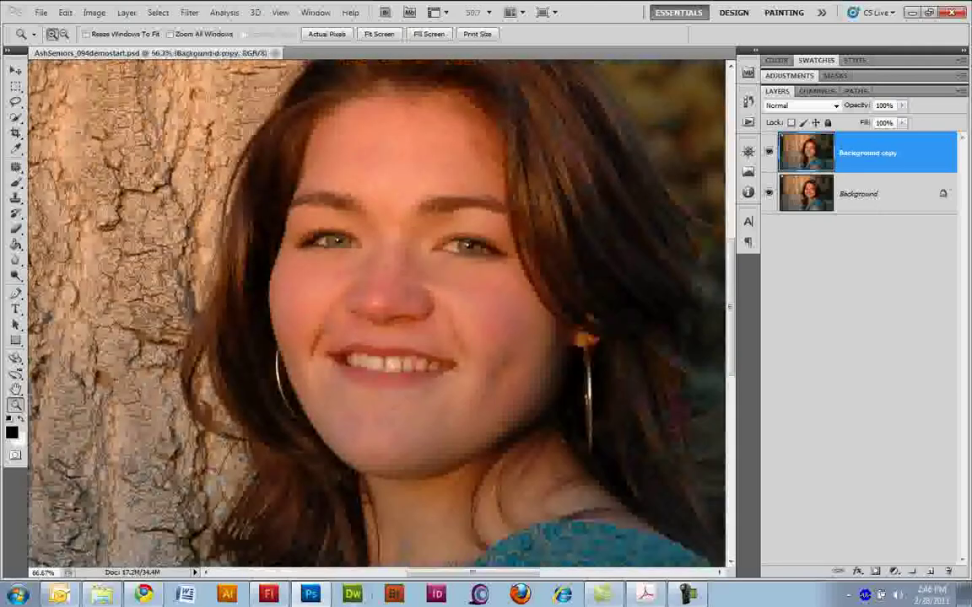
scroll(376, 313, "up", 2)
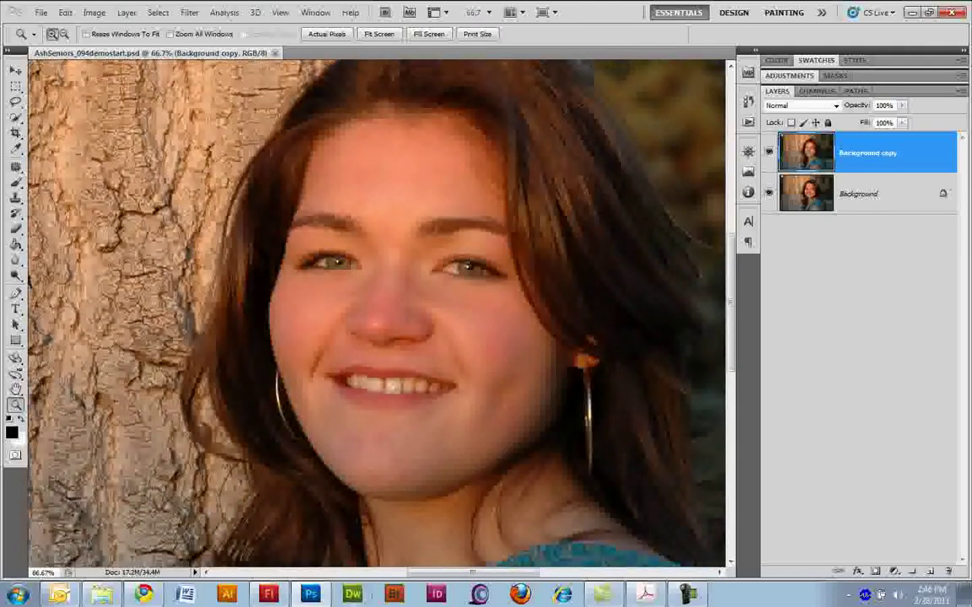
scroll(375, 312, "up", 2)
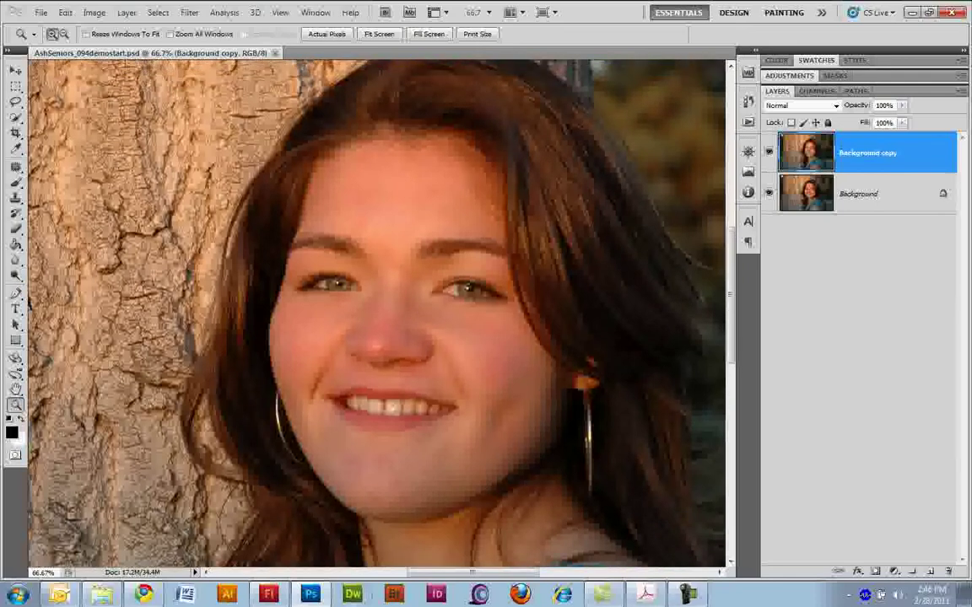
left_click(768, 152)
left_click(769, 152)
left_click(769, 151)
left_click(769, 151)
left_click(769, 152)
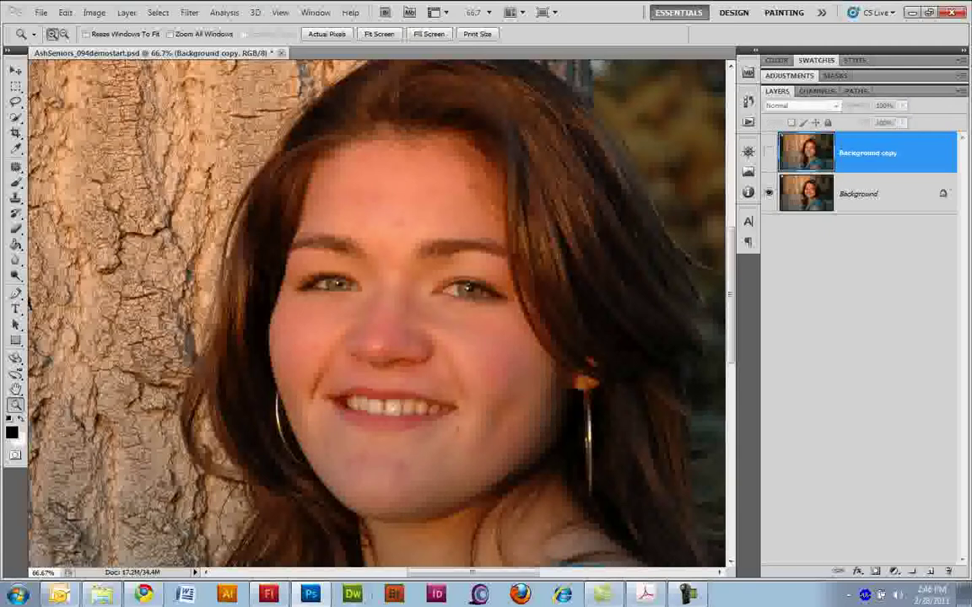
left_click(768, 152)
left_click(768, 152)
left_click(769, 152)
left_click(768, 152)
left_click(769, 152)
scroll(376, 312, "up", 1)
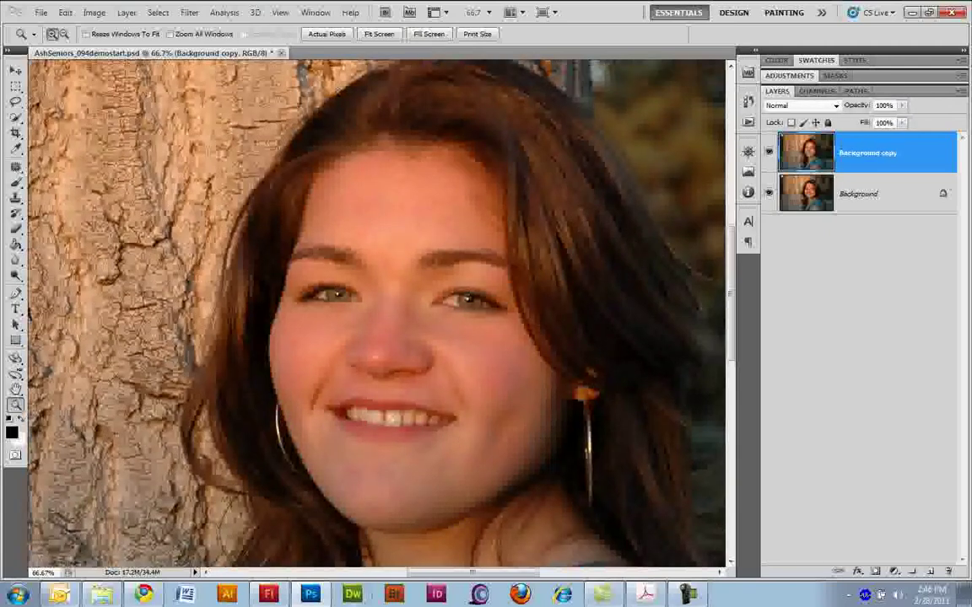
scroll(377, 312, "down", 1)
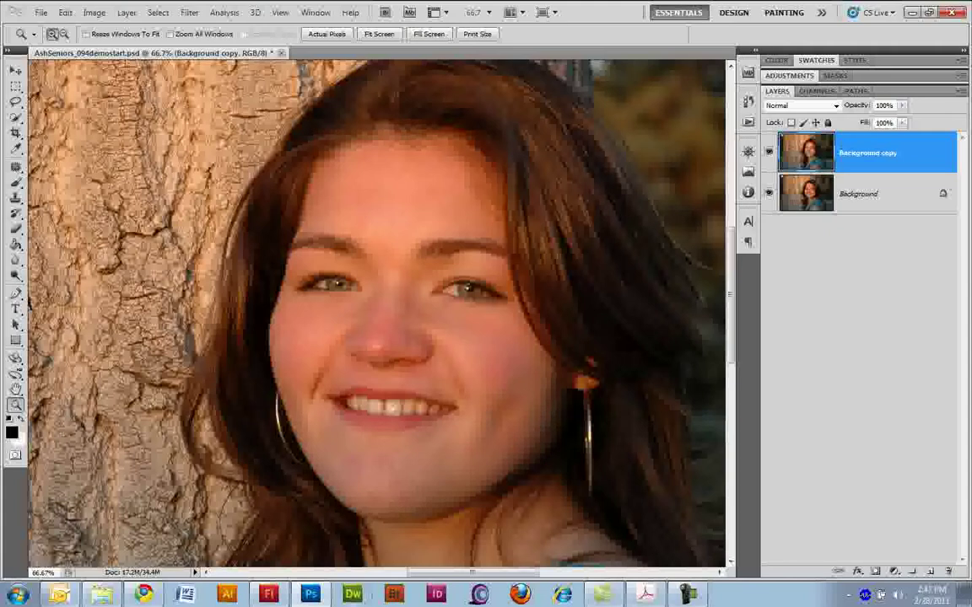
Step: Select both irises by painting over them in Quick Mask mode with a 20 px brush
left_click_drag(292, 221, 511, 338)
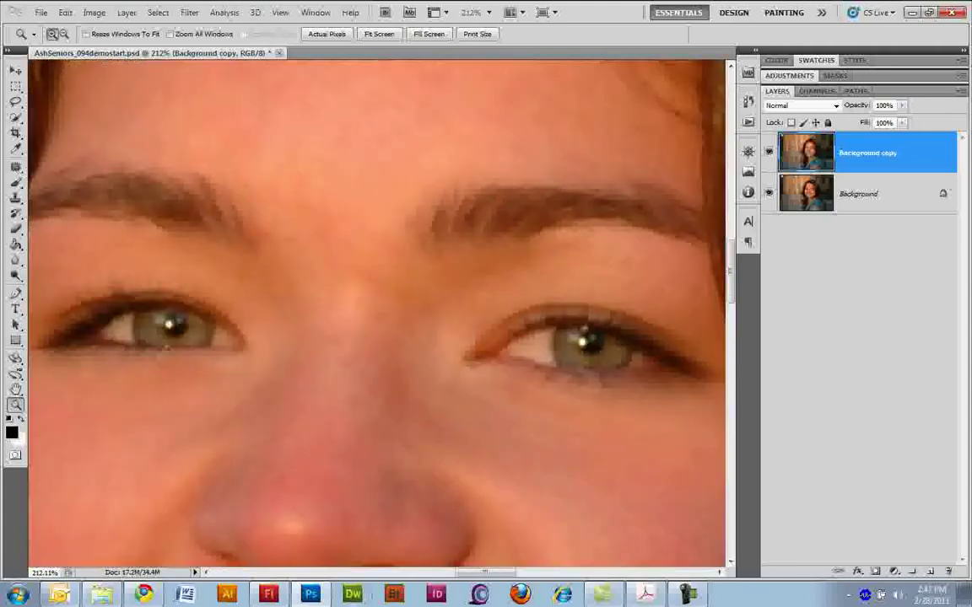
key("b")
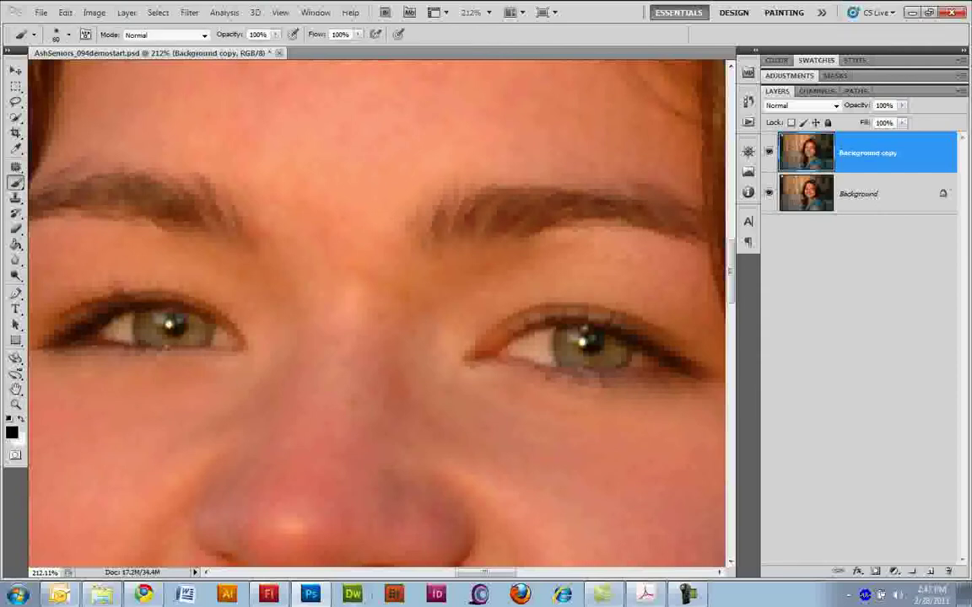
key("q")
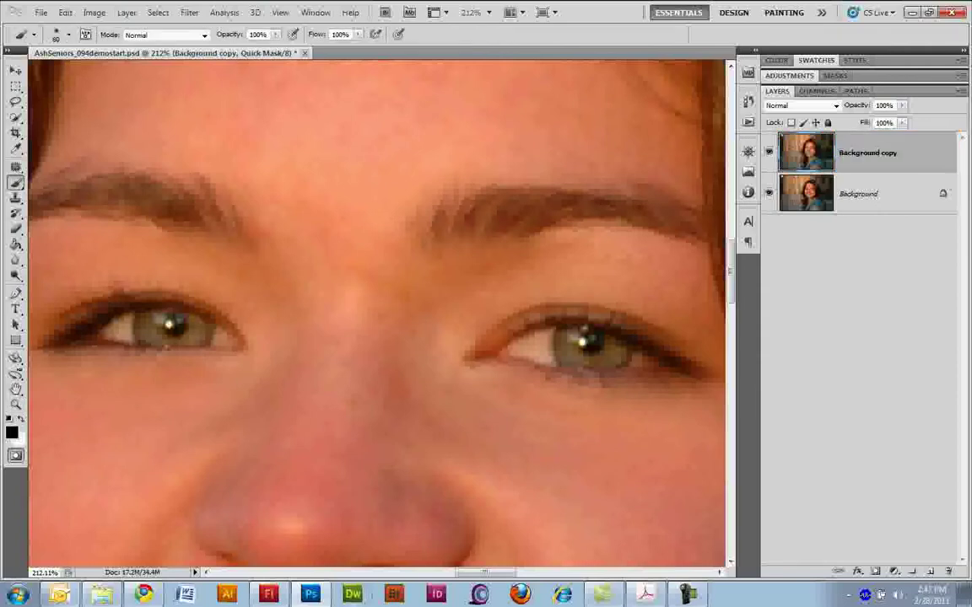
key("bracketleft")
key("bracketleft")
key("bracketleft")
mouse_move(145, 324)
left_mouse_down()
mouse_move(137, 326)
mouse_move(198, 335)
mouse_move(202, 321)
mouse_move(162, 311)
left_mouse_up()
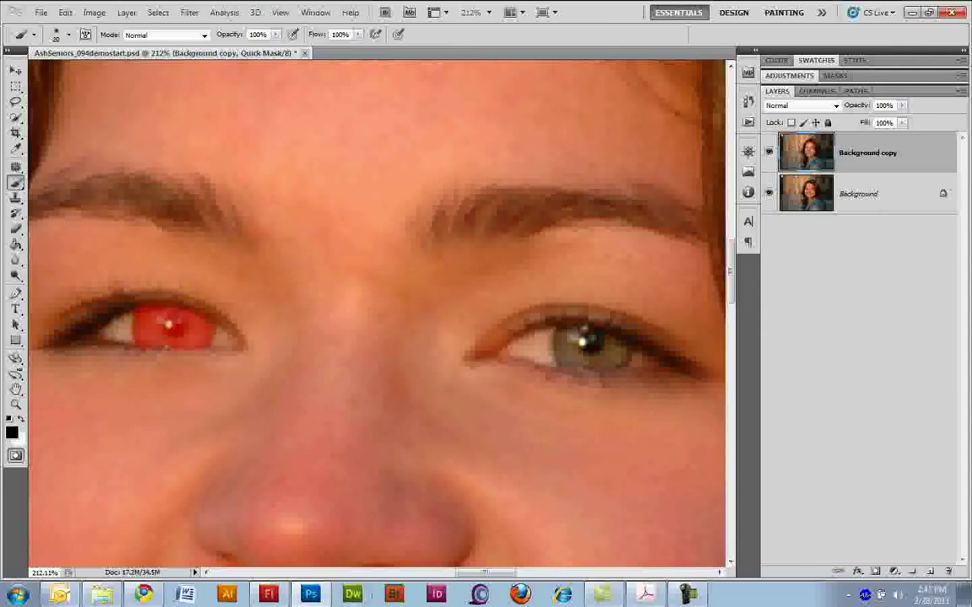
mouse_move(560, 338)
left_mouse_down()
mouse_move(573, 331)
mouse_move(589, 358)
mouse_move(617, 358)
mouse_move(616, 336)
mouse_move(589, 331)
left_mouse_up()
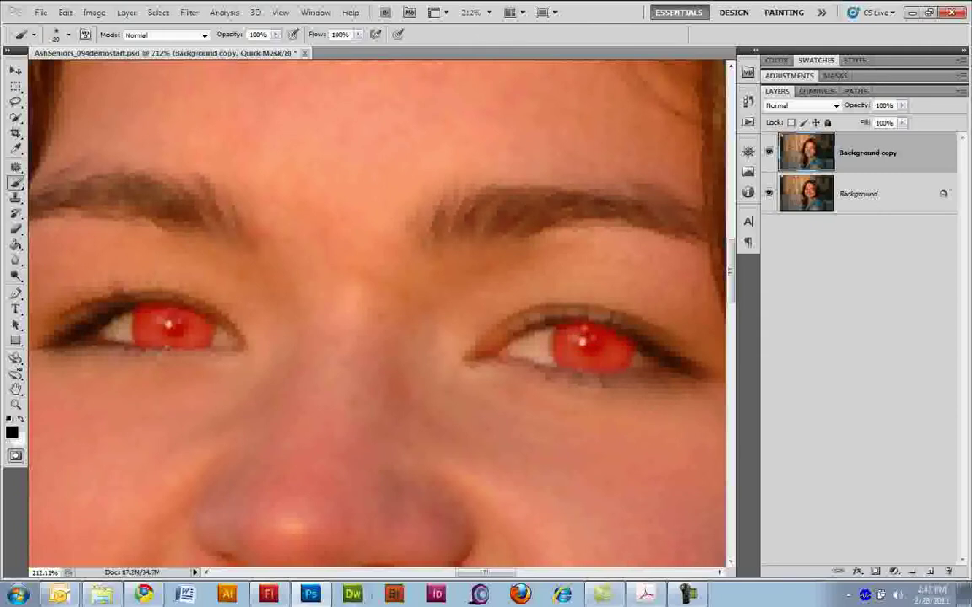
key("q")
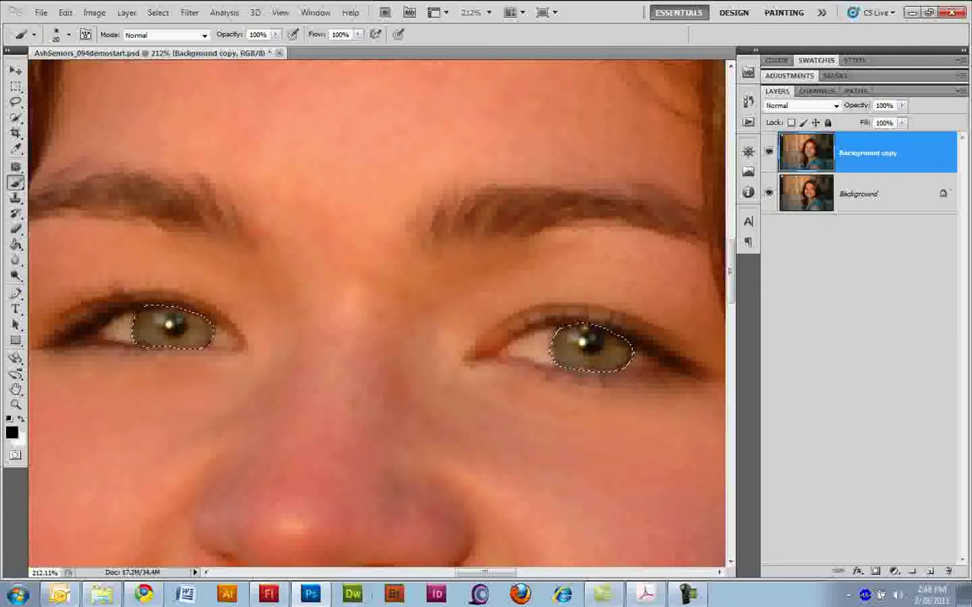
Step: Copy the selected irises to a new layer and rename it "Eyes Brighten"
key("ctrl+j")
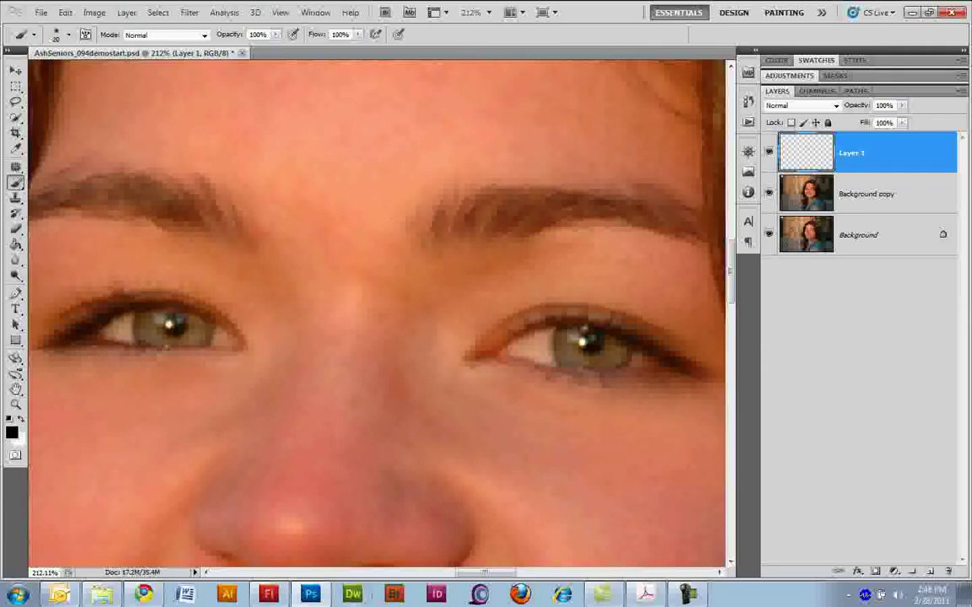
double_click(852, 152)
type("Eyes")
type(" Bright")
type("er")
key("Return")
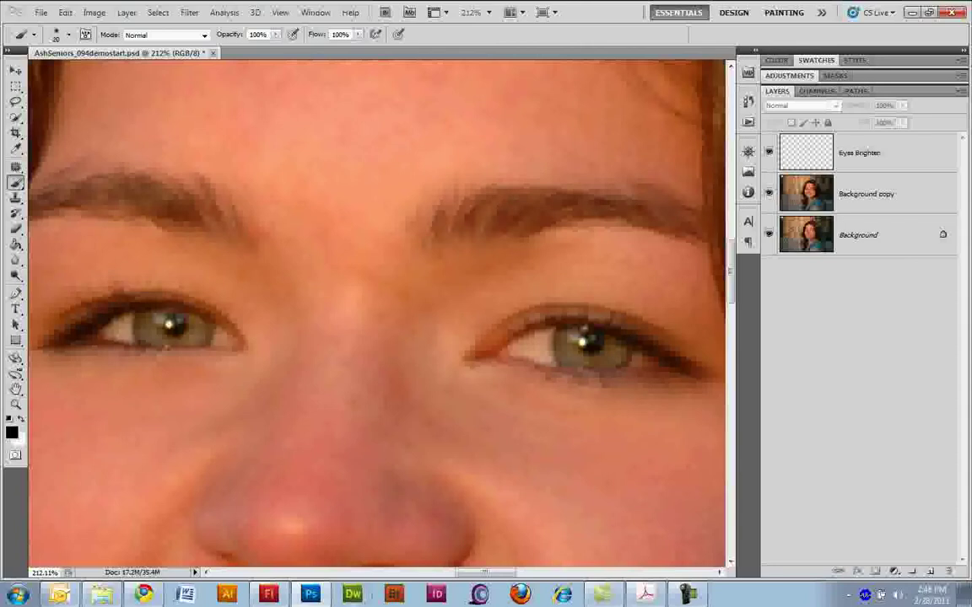
Step: Isolate the original Background layer and turn Background copy and Eyes Brighten back on one by one to compare them
left_click(769, 235, "alt")
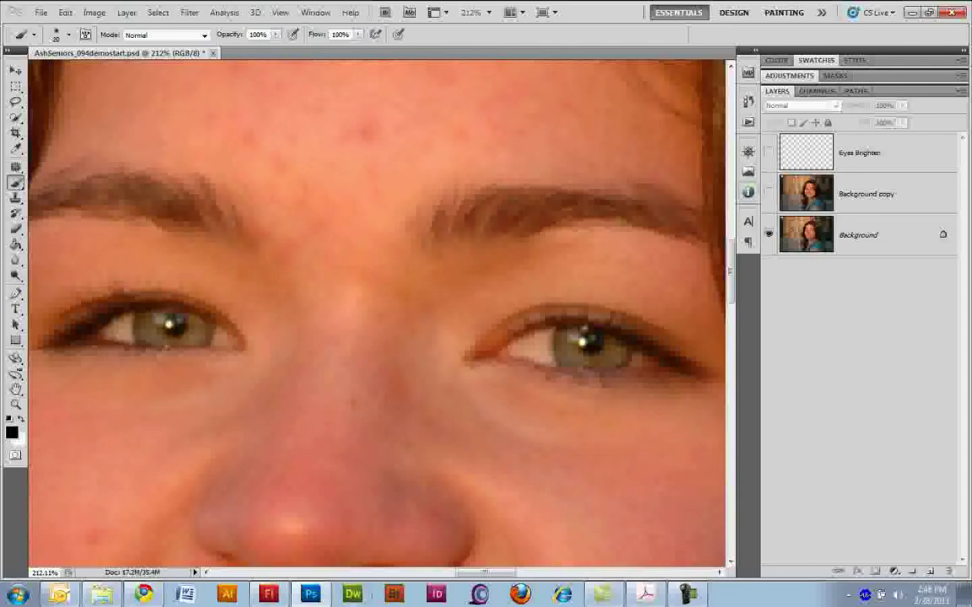
left_click(768, 193)
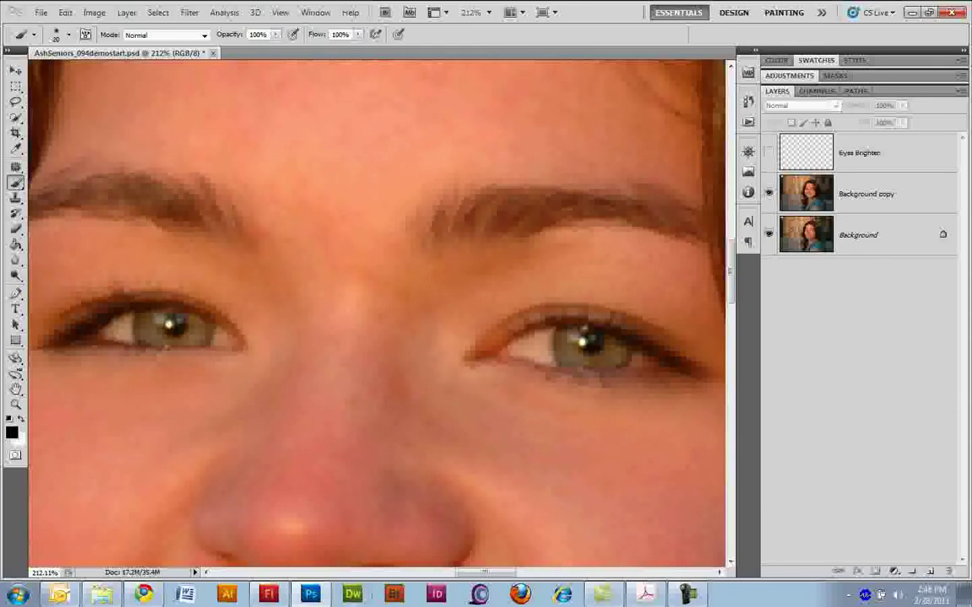
left_click(769, 151)
Step: Set the Eyes Brighten layer's blend mode to Screen and its opacity to 32%
left_click(862, 153)
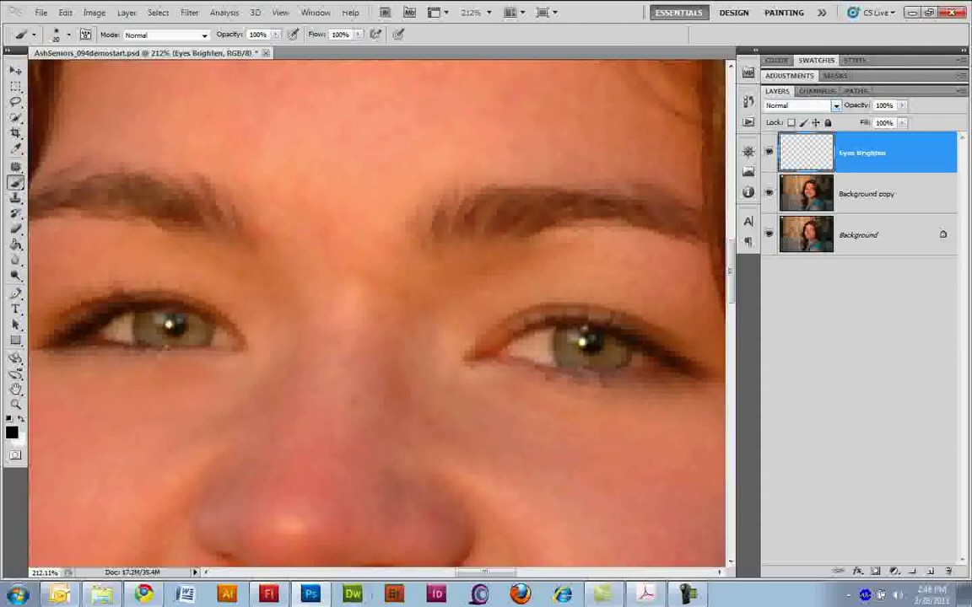
left_click(802, 106)
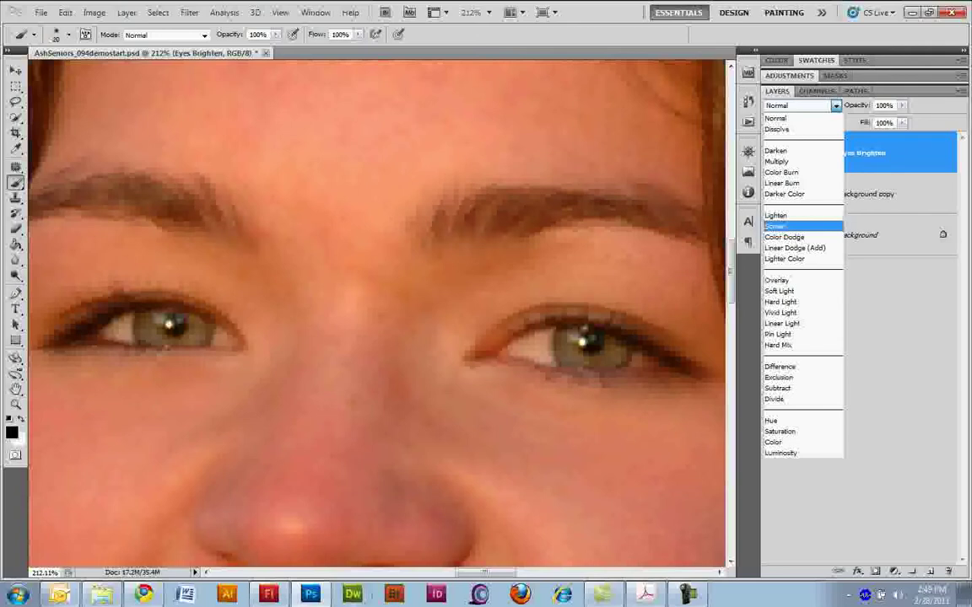
left_click(781, 226)
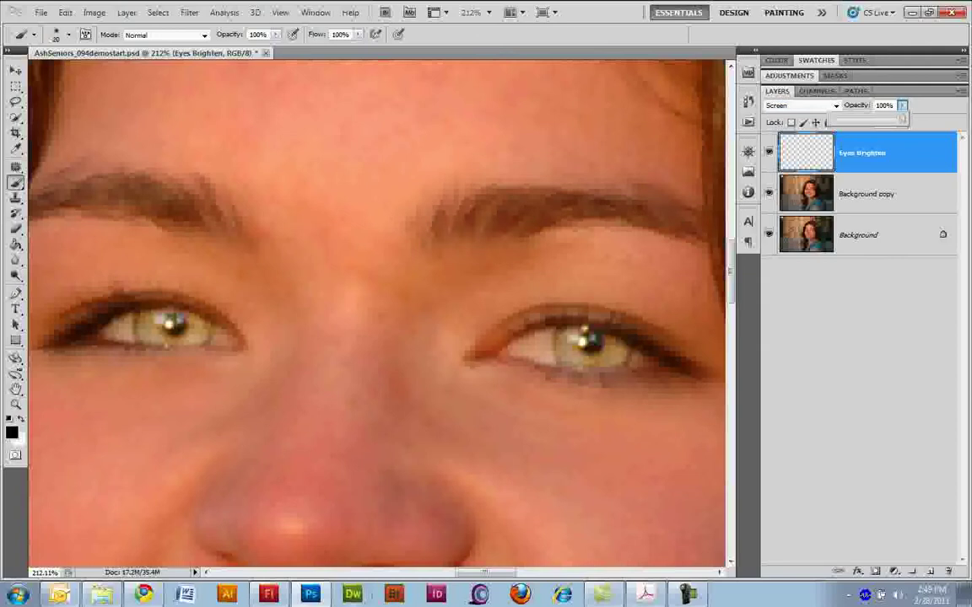
left_click_drag(902, 119, 856, 118)
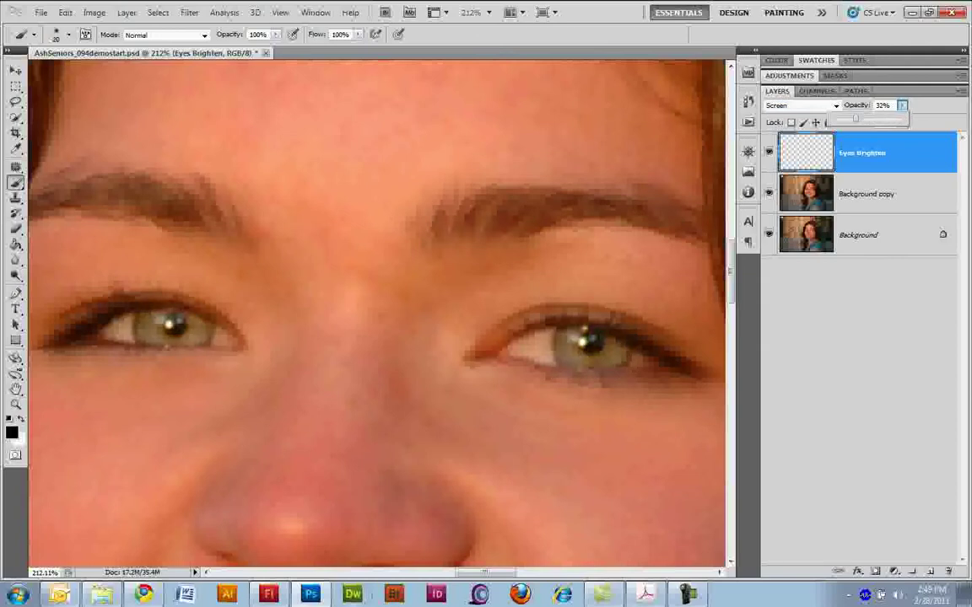
Step: Lower the Eyes Brighten layer's opacity to 18%, comparing the eyes with the layer hidden and shown
left_click(768, 152)
left_click(768, 152)
left_click(901, 106)
left_click_drag(901, 118, 891, 118)
left_click(769, 152)
left_click(768, 152)
left_click_drag(166, 347, 166, 347)
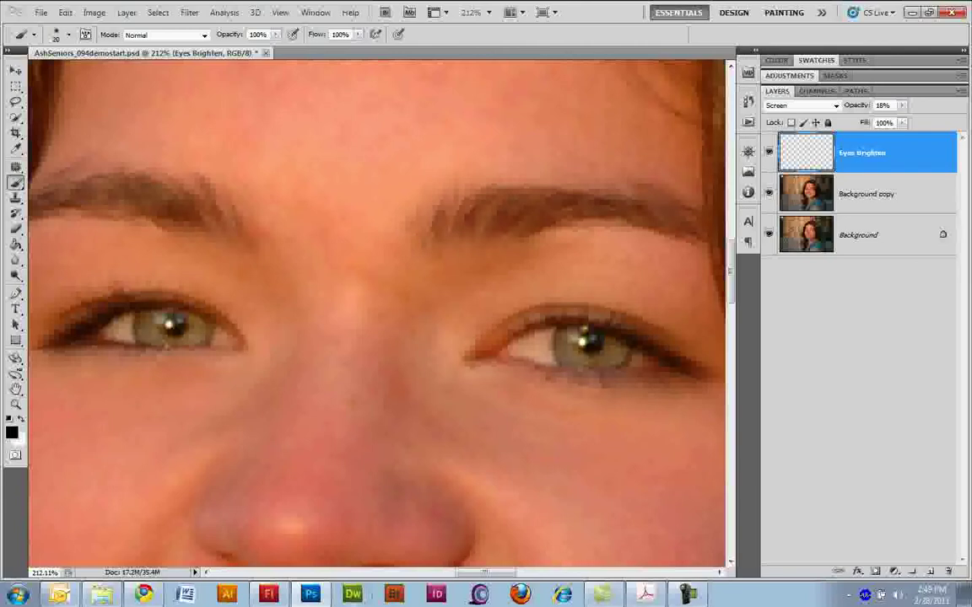
Step: Duplicate the Eyes Brighten layer and set the copy's blend mode to Soft Light
key("ctrl+j")
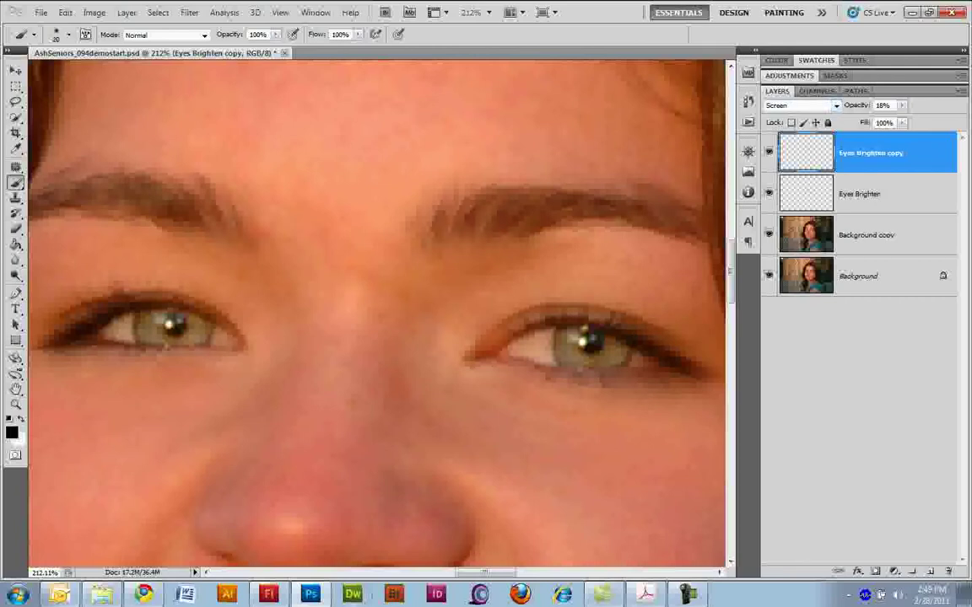
left_click(835, 106)
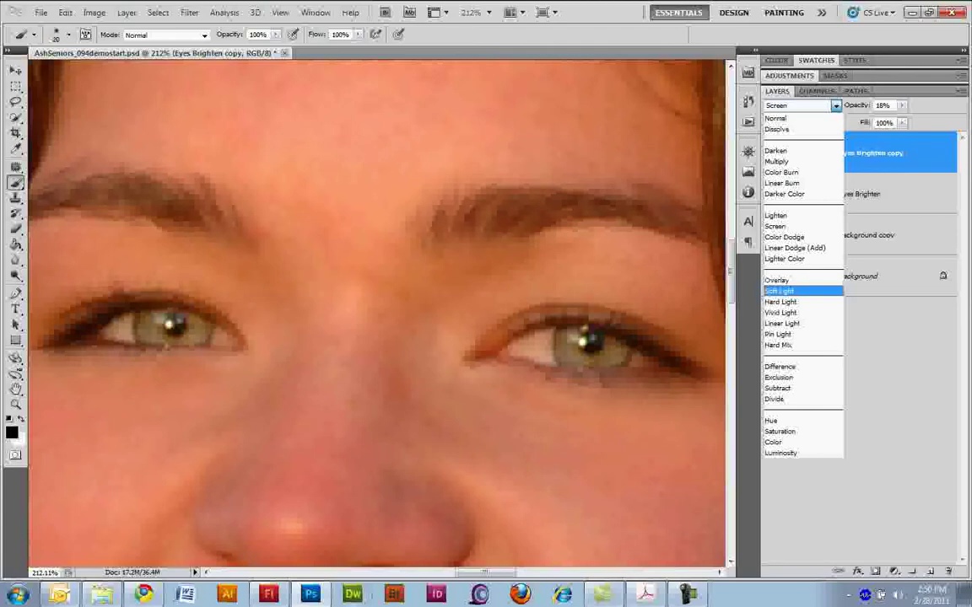
key("Return")
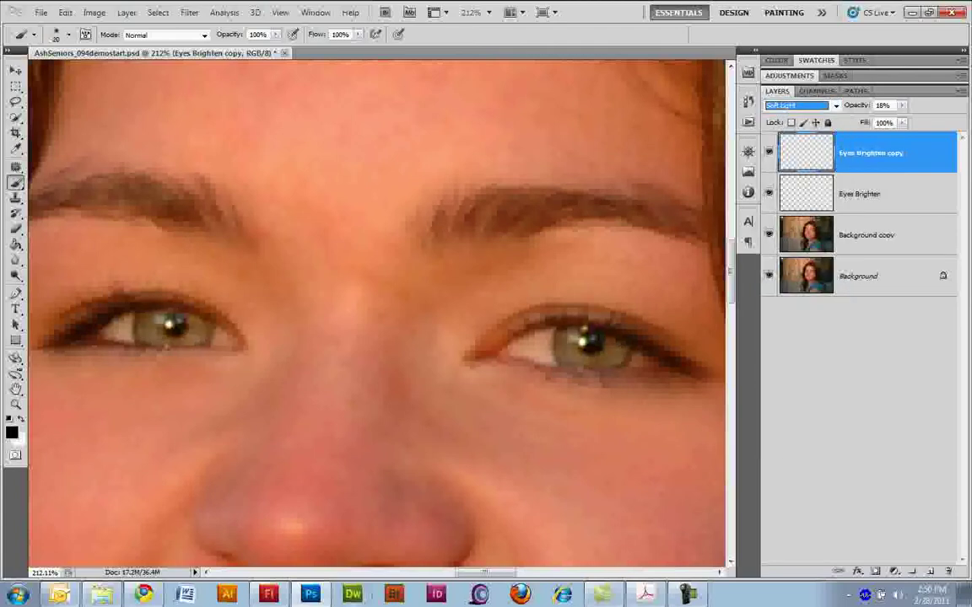
Step: Compare the eyes with the Soft Light copy layer repeatedly hidden and shown
left_click(769, 151)
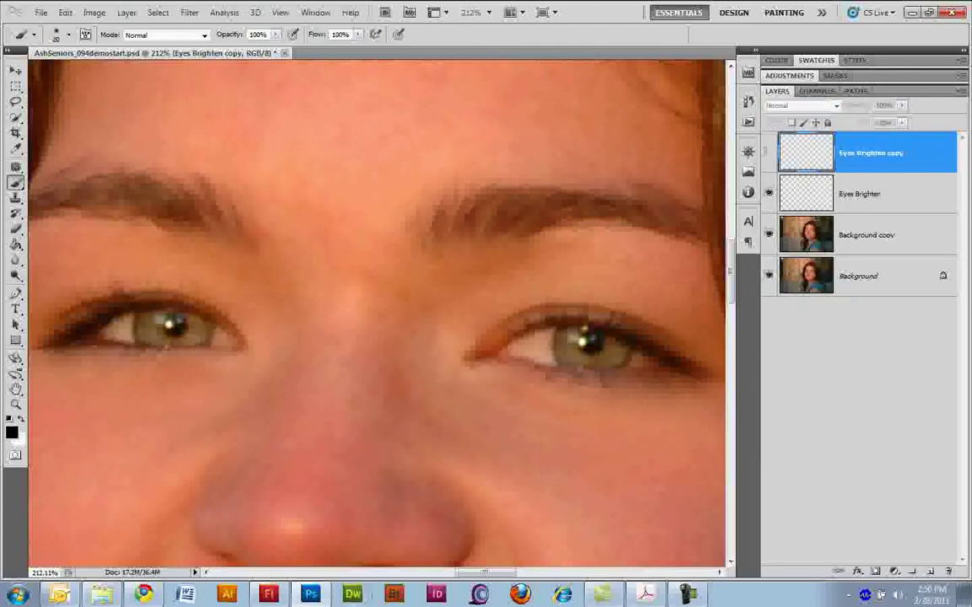
left_click(769, 152)
left_click(768, 151)
left_click(769, 151)
left_click(768, 151)
left_click(769, 152)
left_click(768, 152)
left_click(768, 153)
left_click(769, 152)
left_click(768, 153)
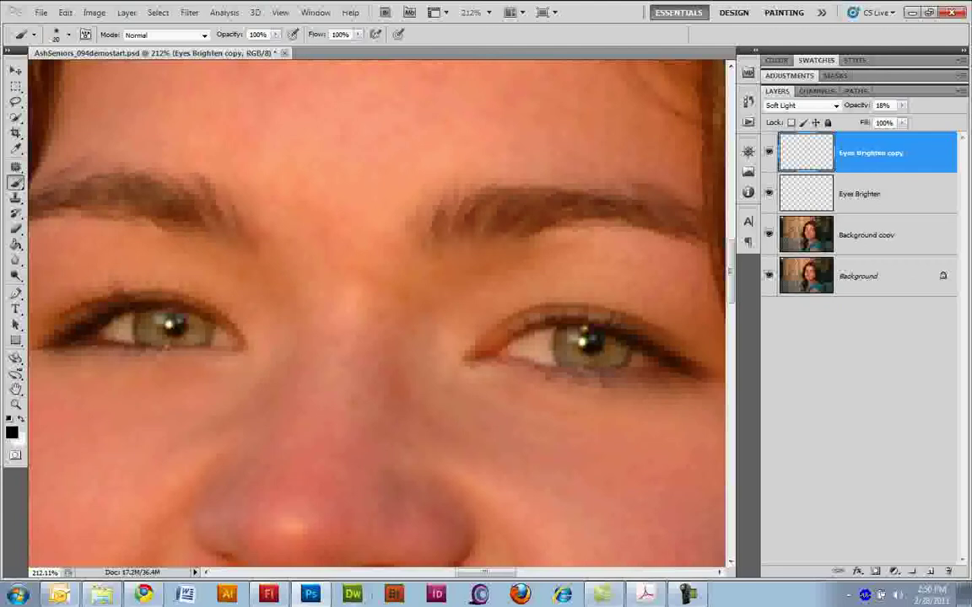
Step: Try the Eyes Brighten copy layer at 99% opacity and compare the eyes with and without it
left_click(902, 106)
left_click_drag(897, 119, 958, 119)
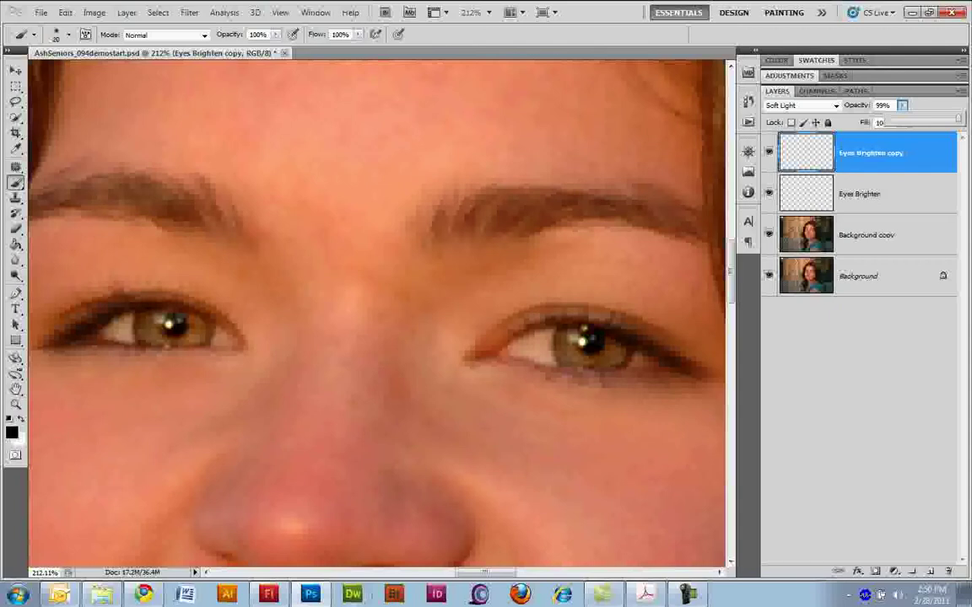
left_click(768, 153)
left_click(768, 153)
left_click(769, 152)
left_click(769, 153)
left_click(769, 152)
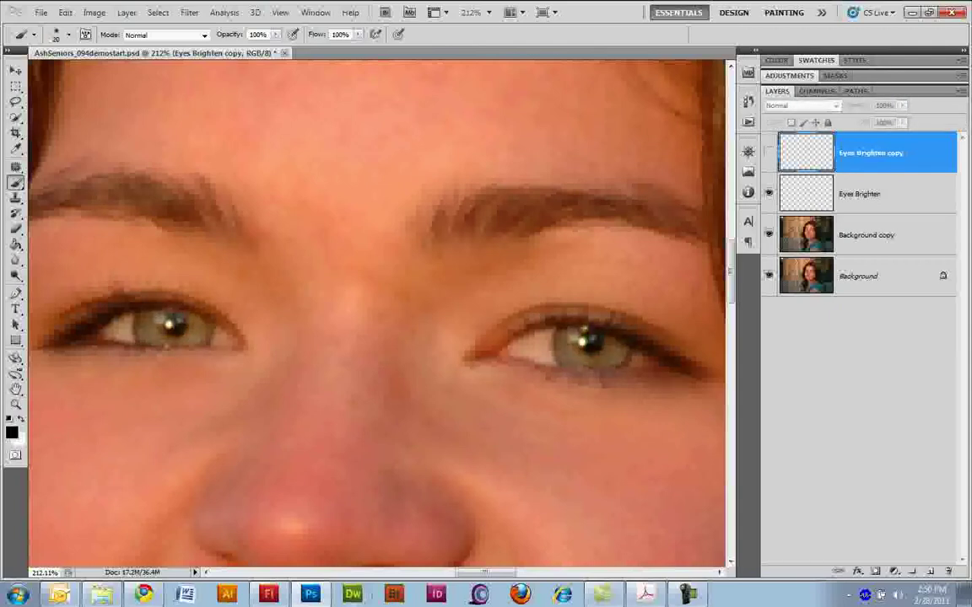
left_click(769, 152)
Step: Set the Eyes Brighten copy layer's opacity to 33% and check the visibility of both eye layers
left_click(901, 105)
left_click_drag(902, 119, 854, 119)
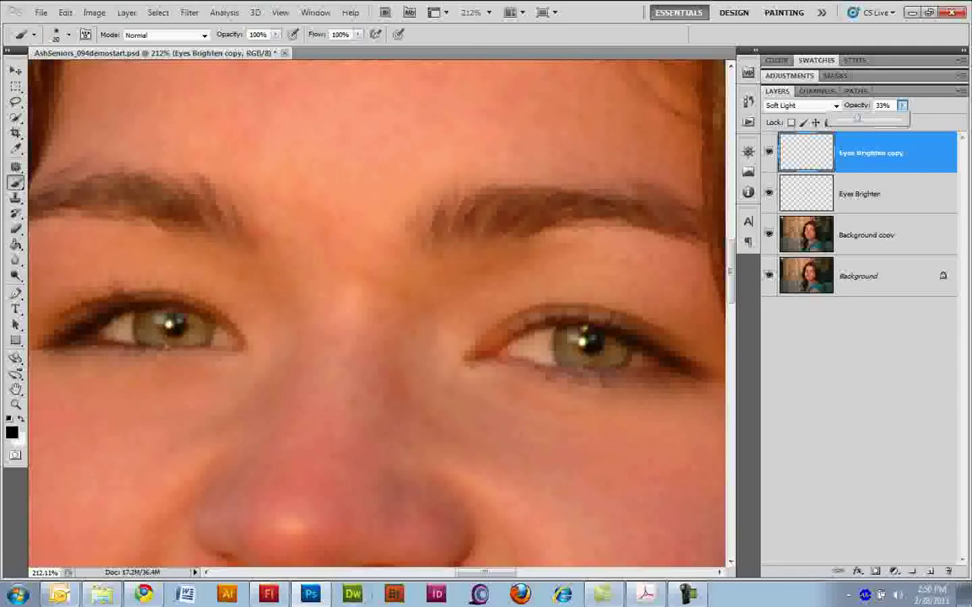
left_click(768, 193)
left_click(768, 153)
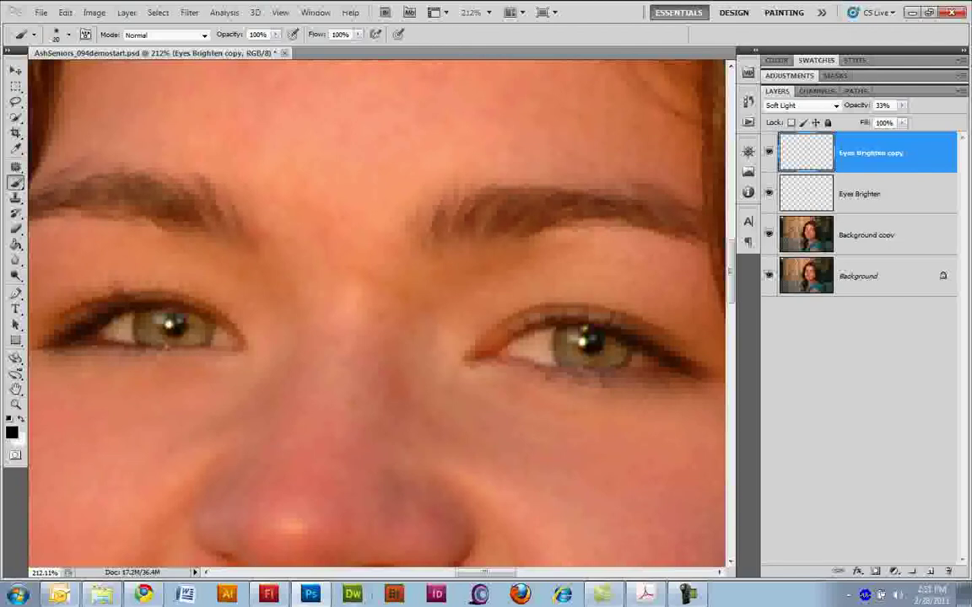
Step: Copy a rectangular area around both eyes from the Background copy layer to a new layer
left_click(867, 234)
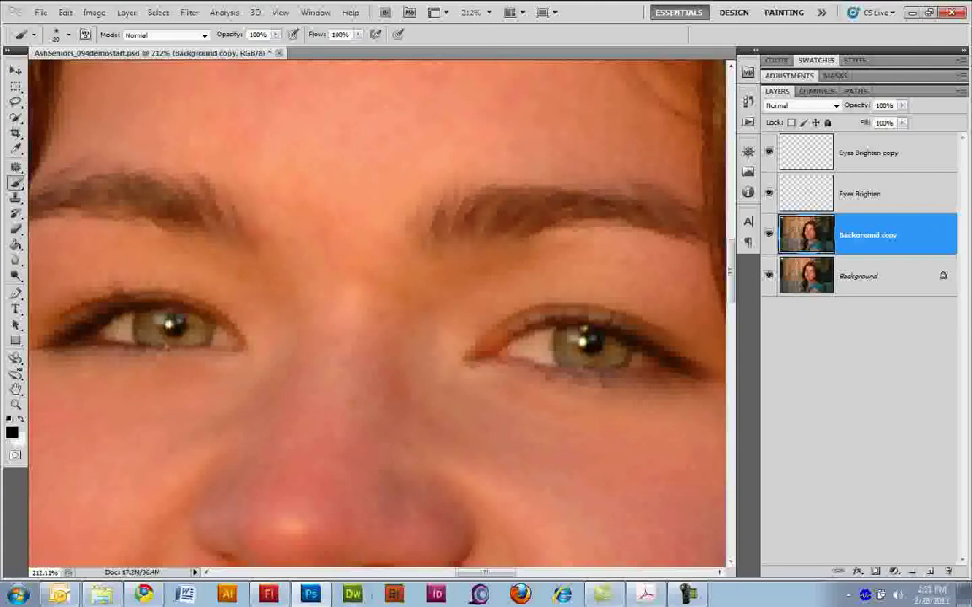
key("ctrl+minus")
key("ctrl+minus")
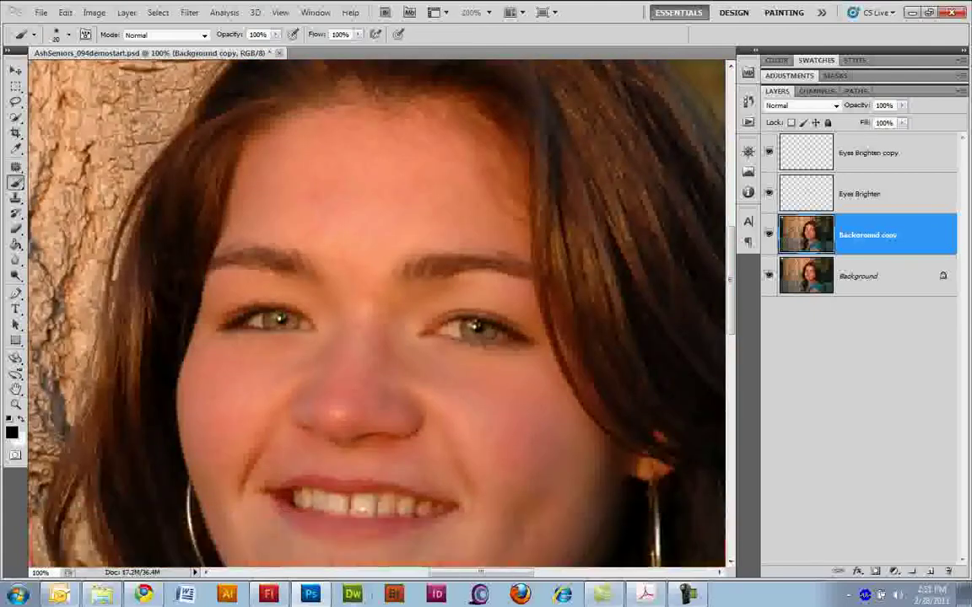
key("m")
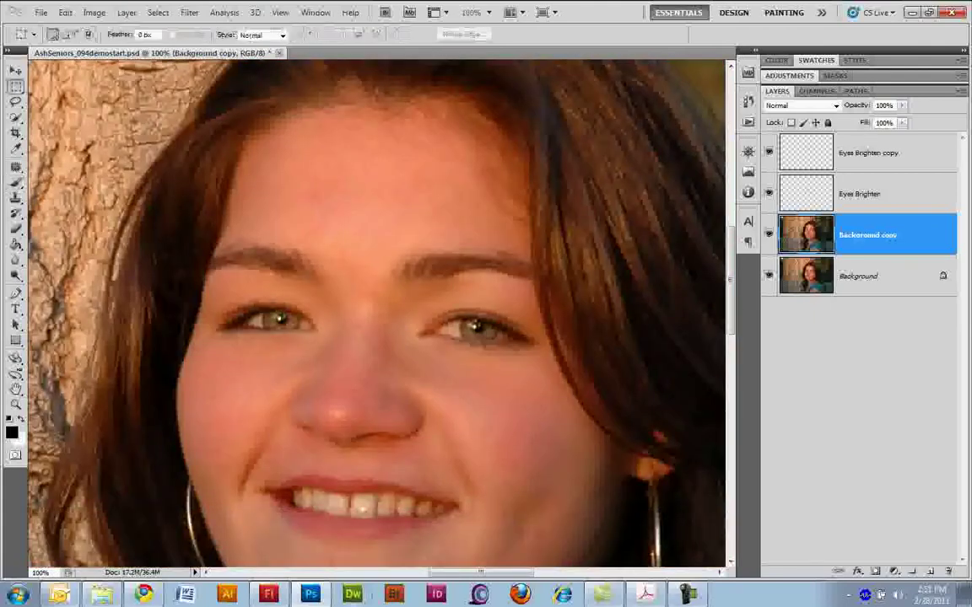
mouse_move(186, 268)
left_mouse_down()
mouse_move(553, 361)
mouse_move(559, 376)
left_mouse_up()
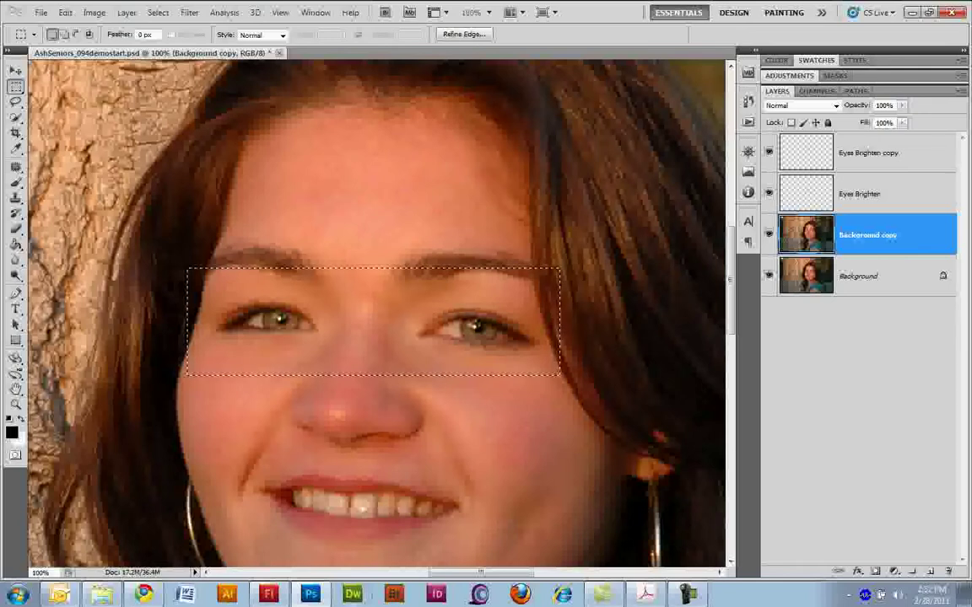
key("ctrl+j")
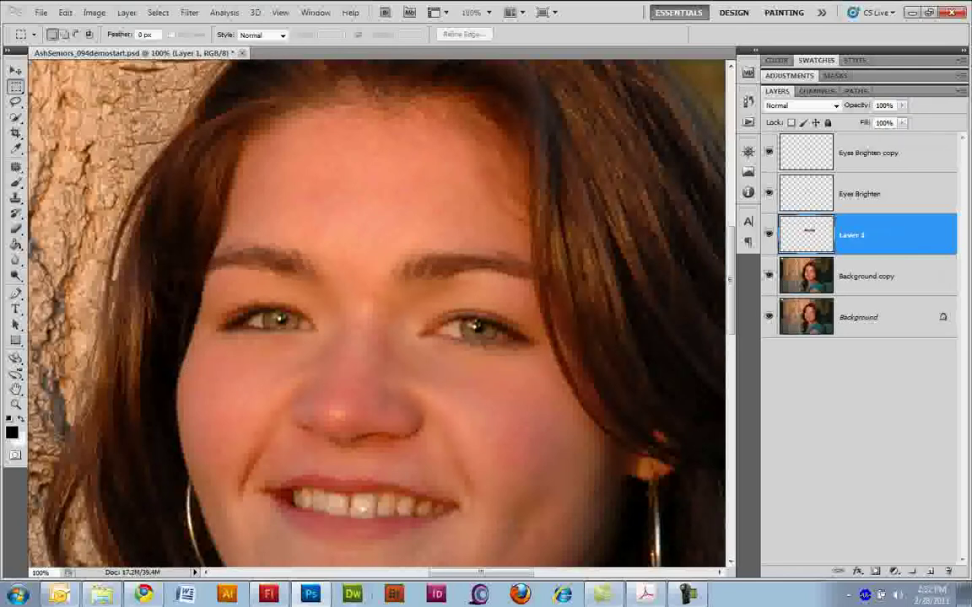
Step: Rename the new eye-area layer "Eyes sharpen" and move it to the top of the layer stack
double_click(852, 235)
type("Eyes sharpen")
left_click(866, 276)
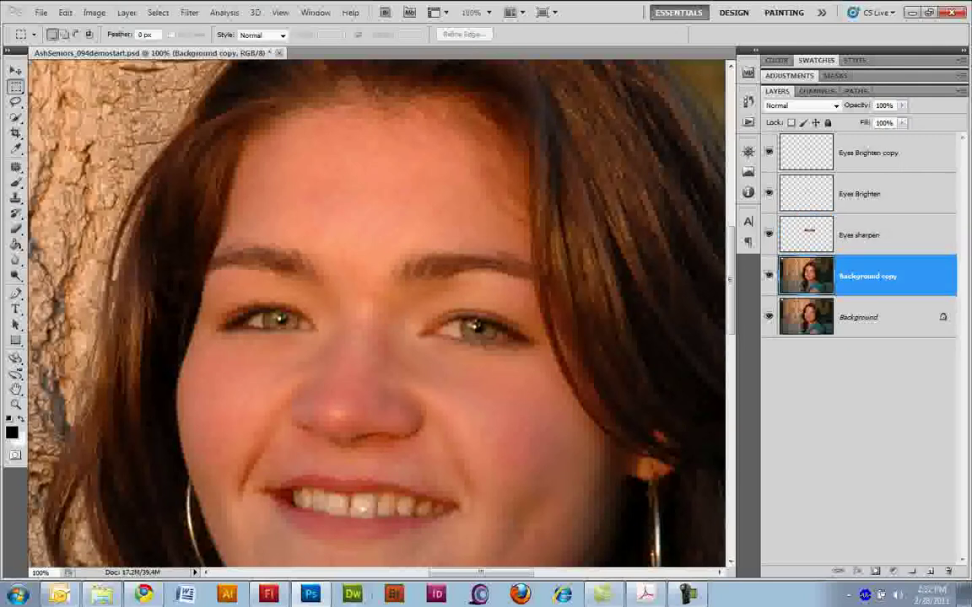
left_click_drag(883, 235, 883, 136)
Step: Rename the Eyes Brighten copy layer "Eyes Iris contrast"
left_click(886, 194)
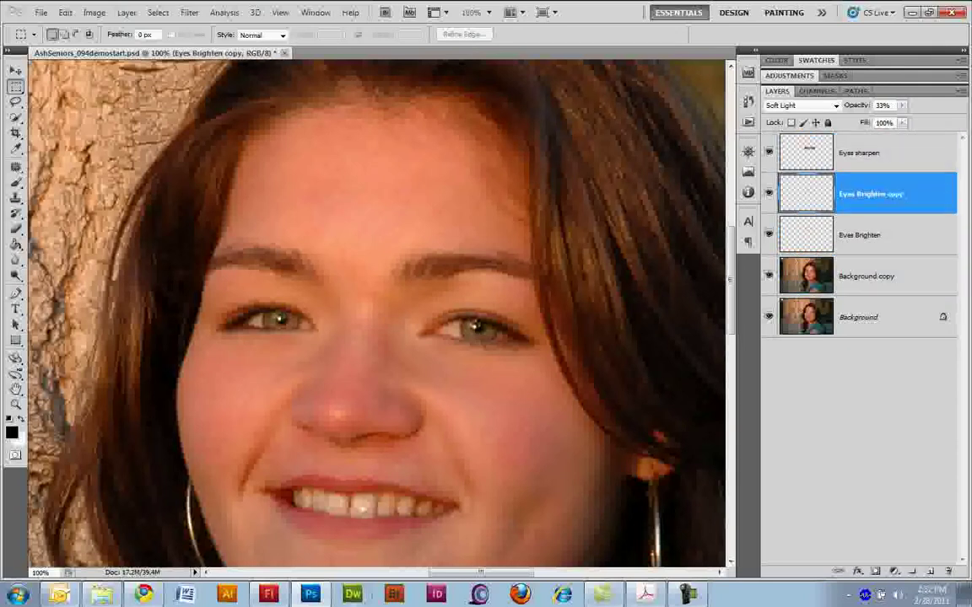
double_click(805, 193)
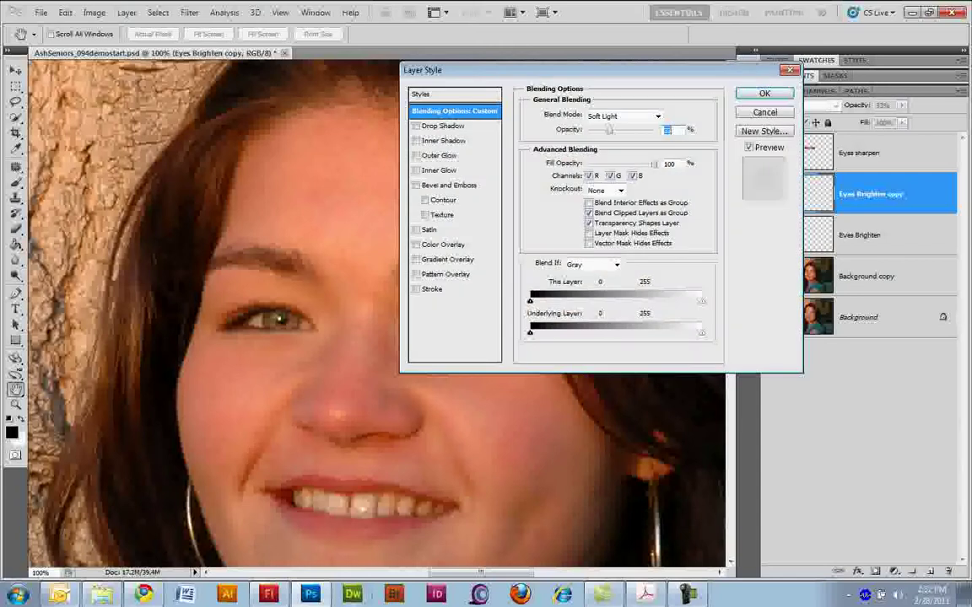
left_click(763, 112)
double_click(878, 194)
left_click_drag(901, 194, 856, 194)
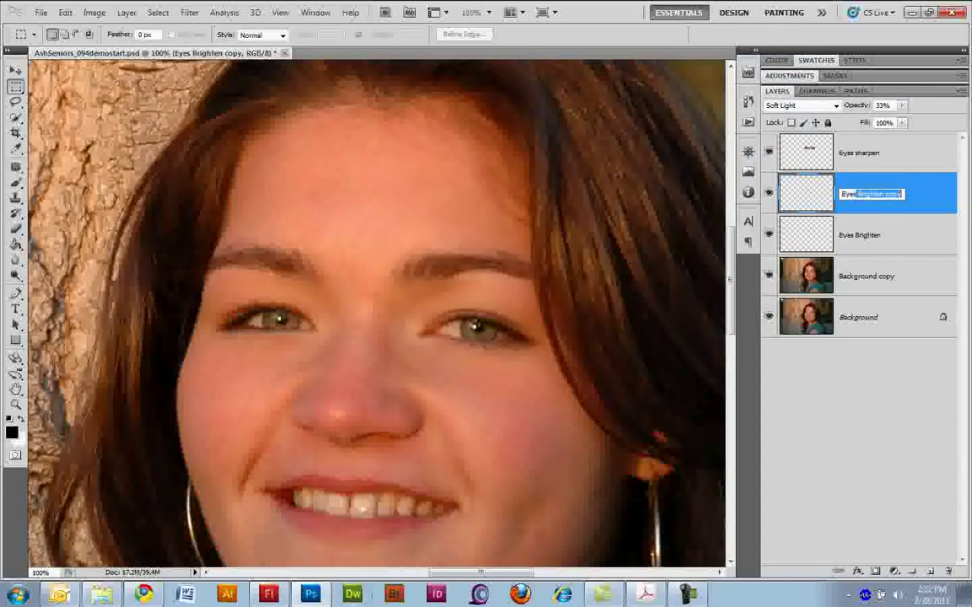
key("BackSpace")
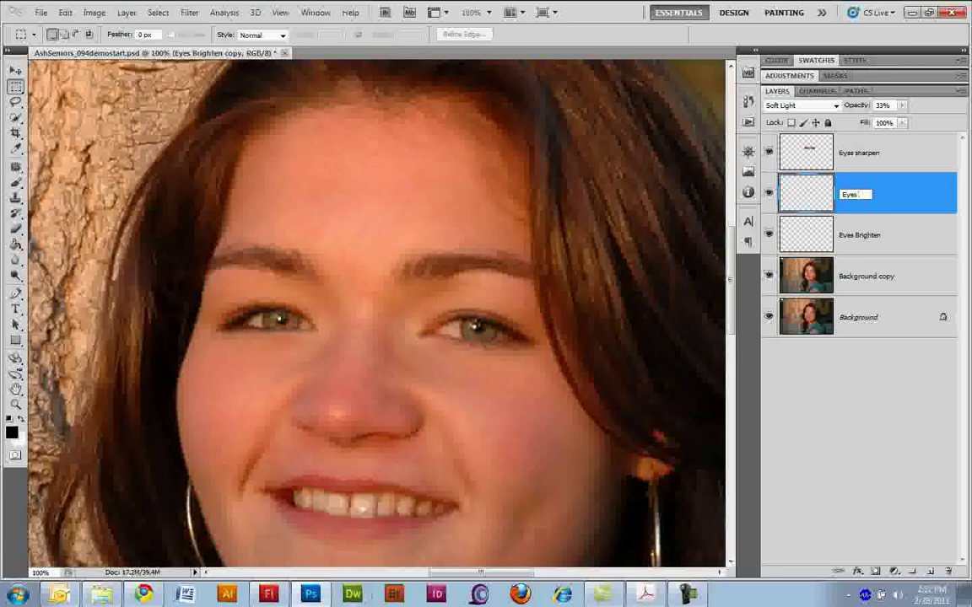
type("Iris c")
type("ontrast")
key("Return")
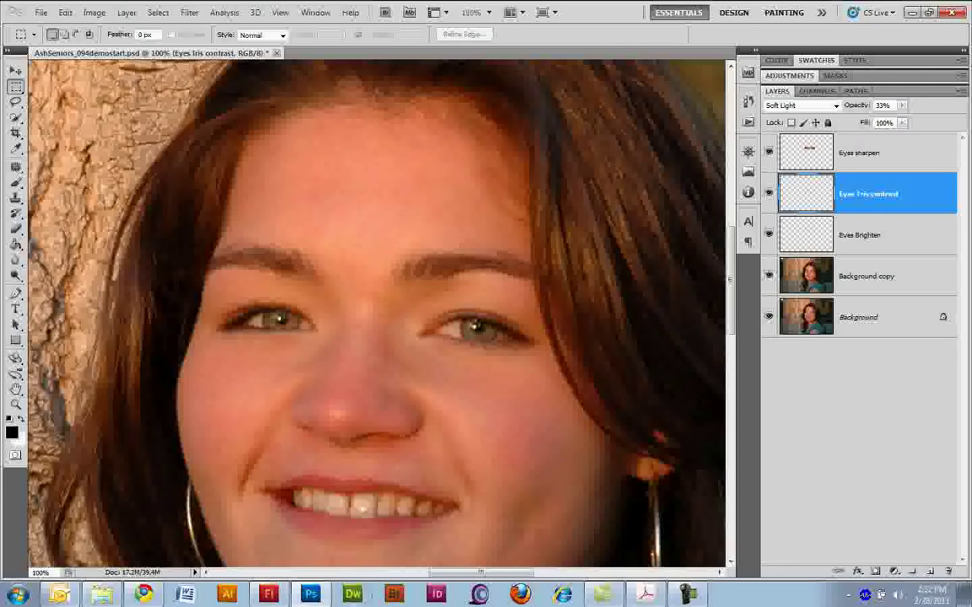
Step: Apply a High Pass filter with a radius of 2.4 pixels to the Eyes sharpen layer
left_click(860, 152)
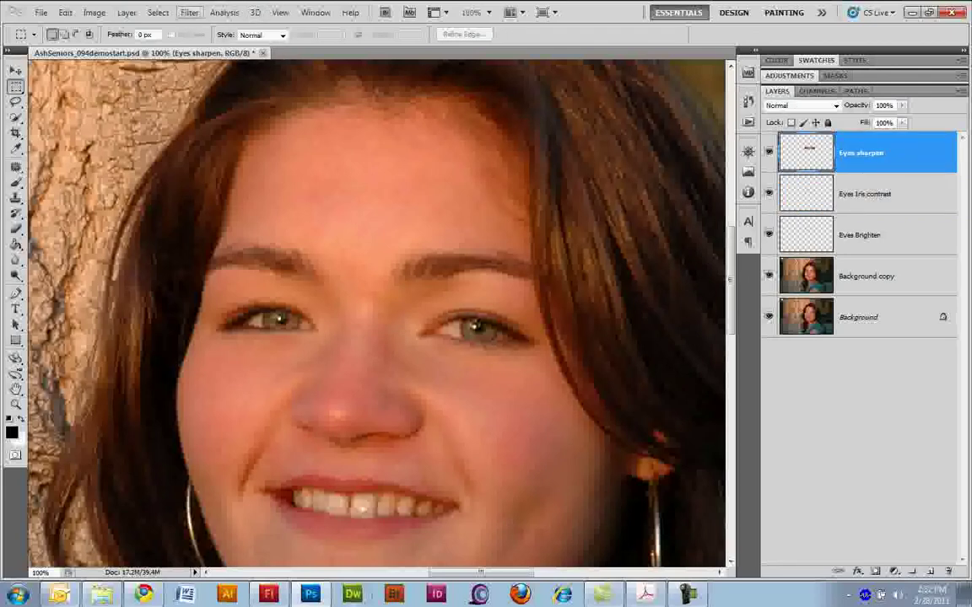
left_click(189, 12)
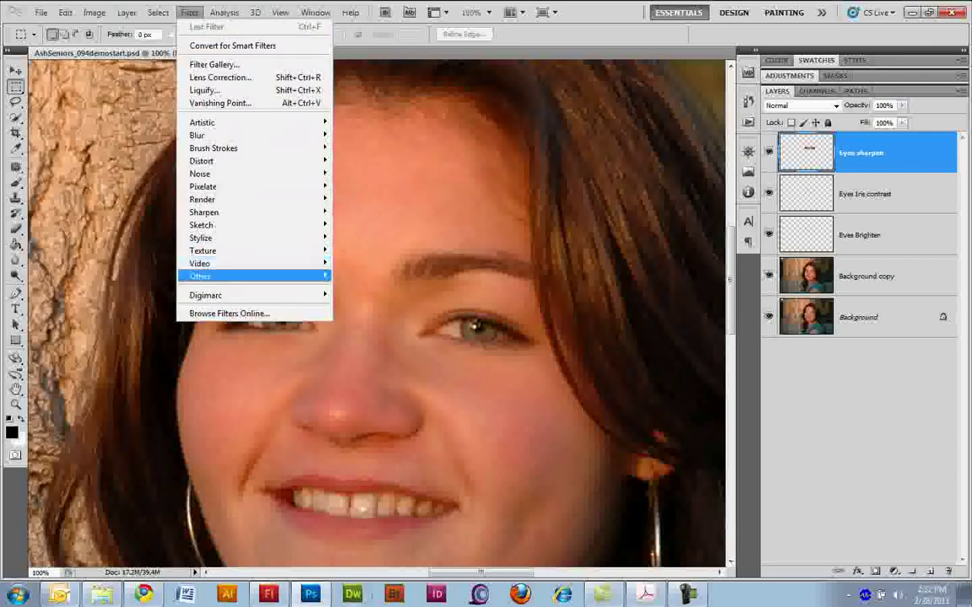
mouse_move(202, 276)
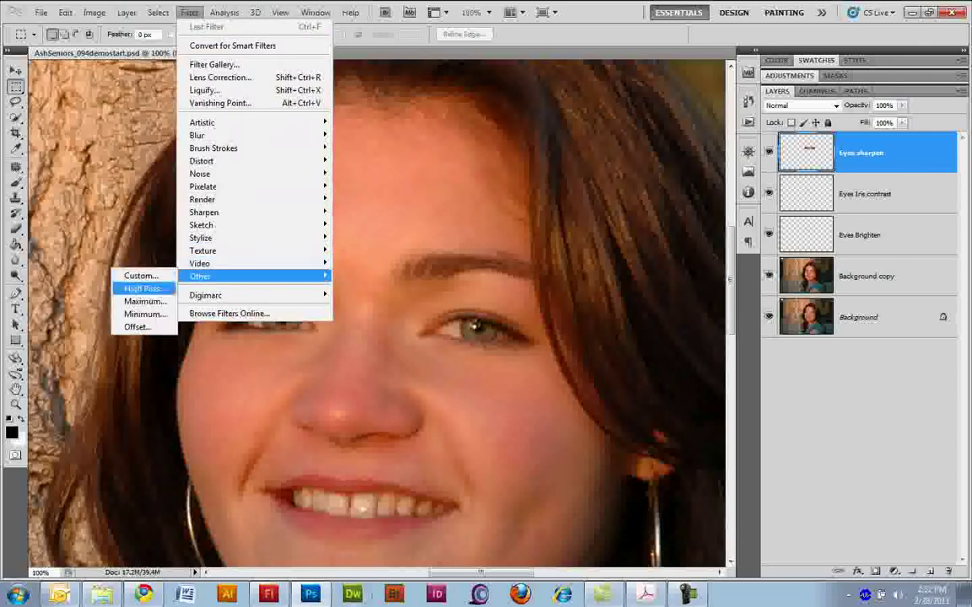
left_click(144, 288)
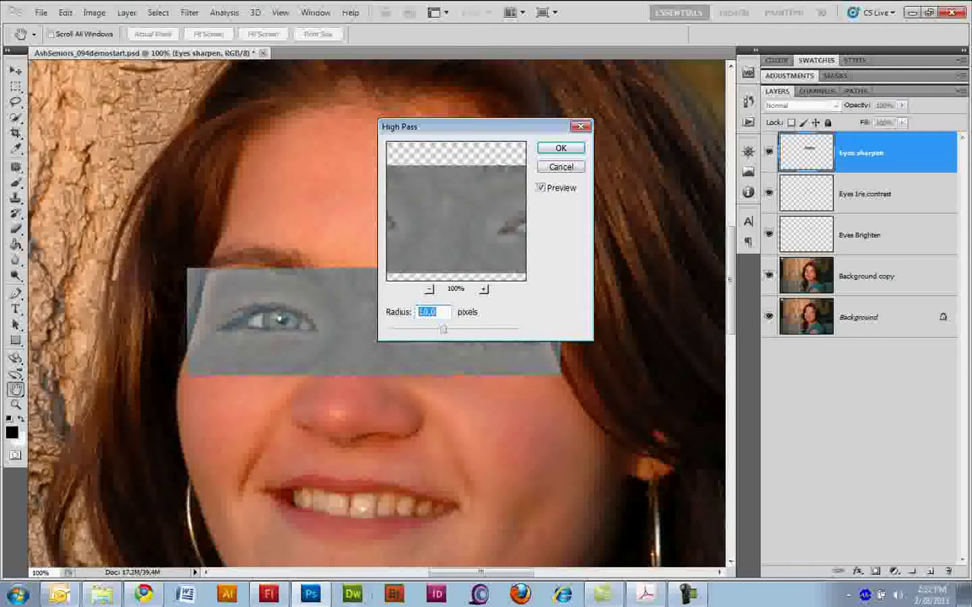
left_click_drag(577, 122, 779, 37)
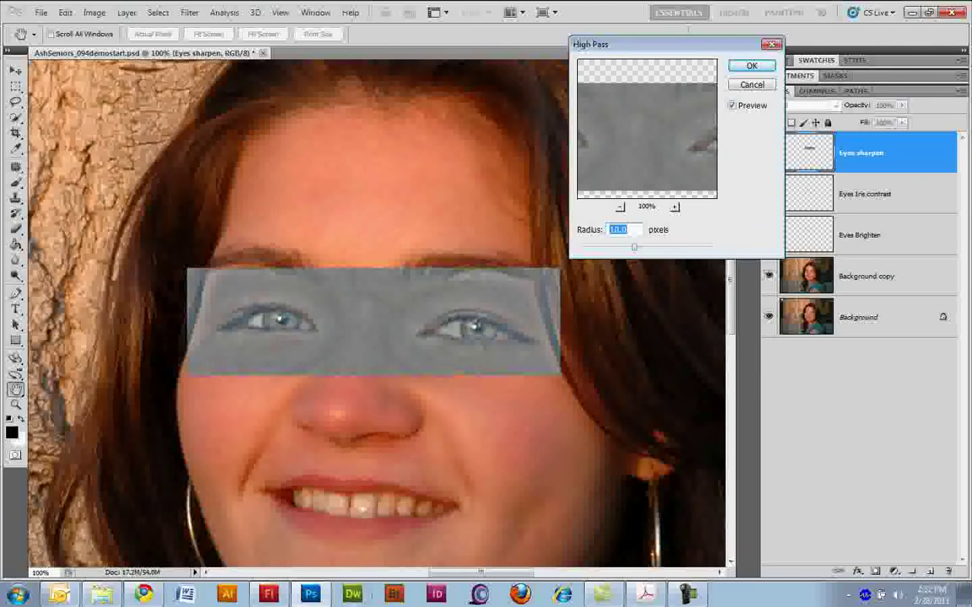
key("Down")
key("Down")
left_click_drag(634, 247, 618, 247)
left_click_drag(550, 221, 537, 221)
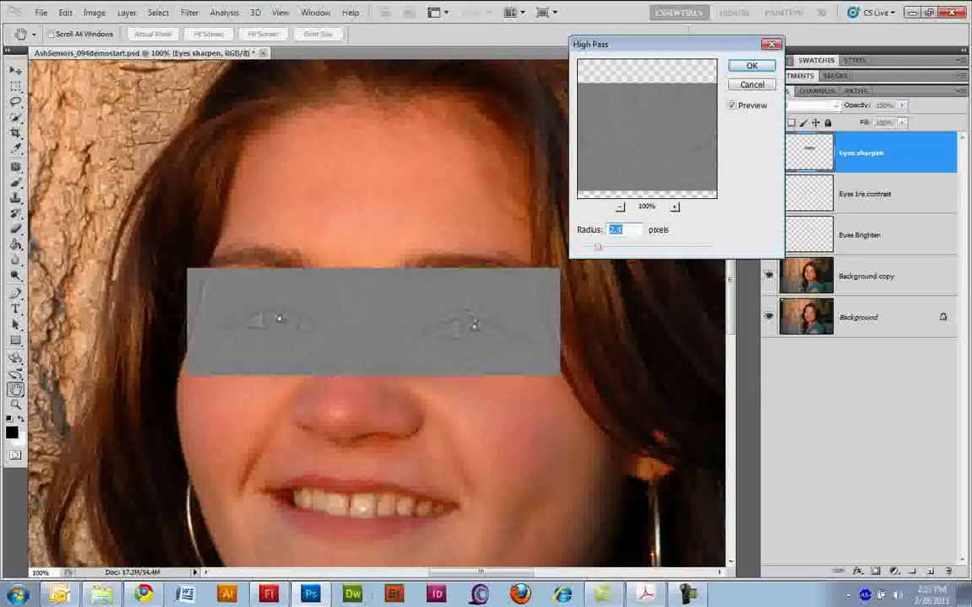
key("Return")
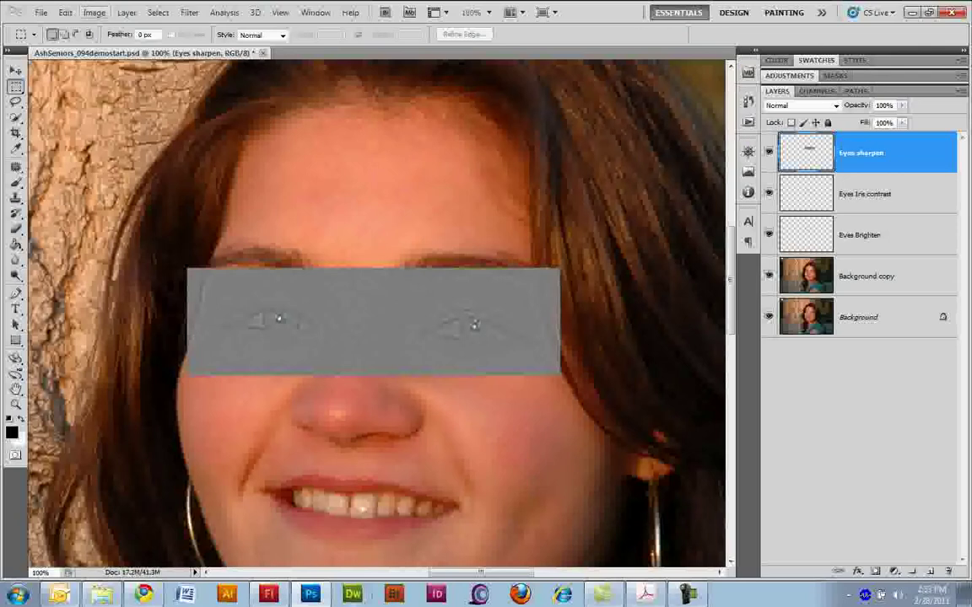
Step: Desaturate the Eyes sharpen layer and set its blend mode to Soft Light
left_click(94, 11)
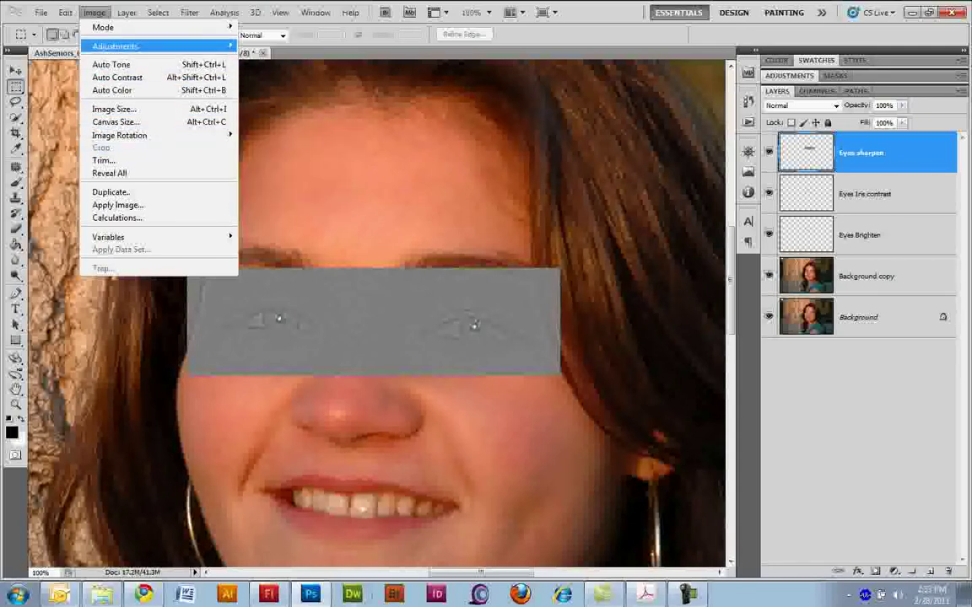
mouse_move(118, 47)
left_click(268, 300)
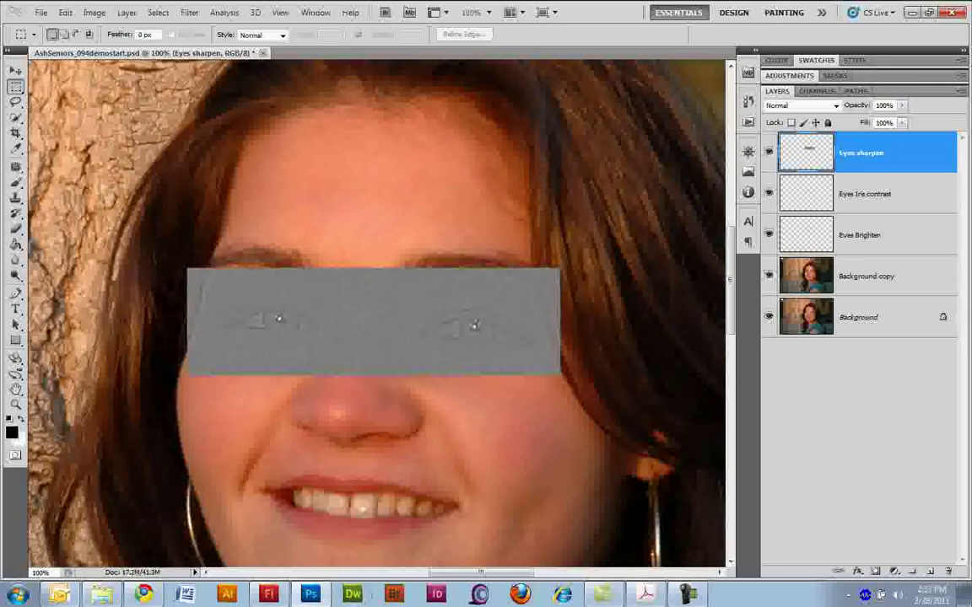
left_click(802, 105)
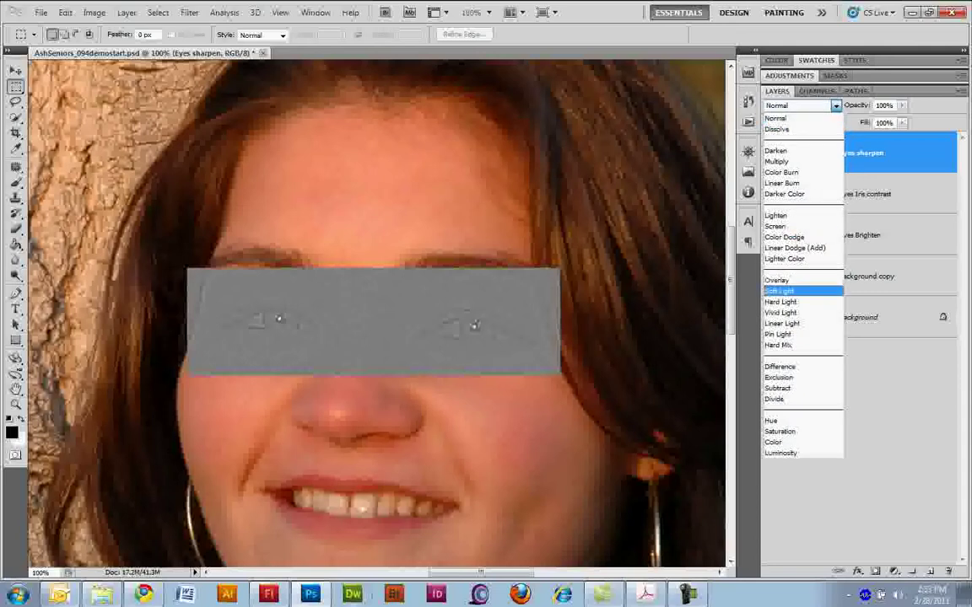
left_click(780, 291)
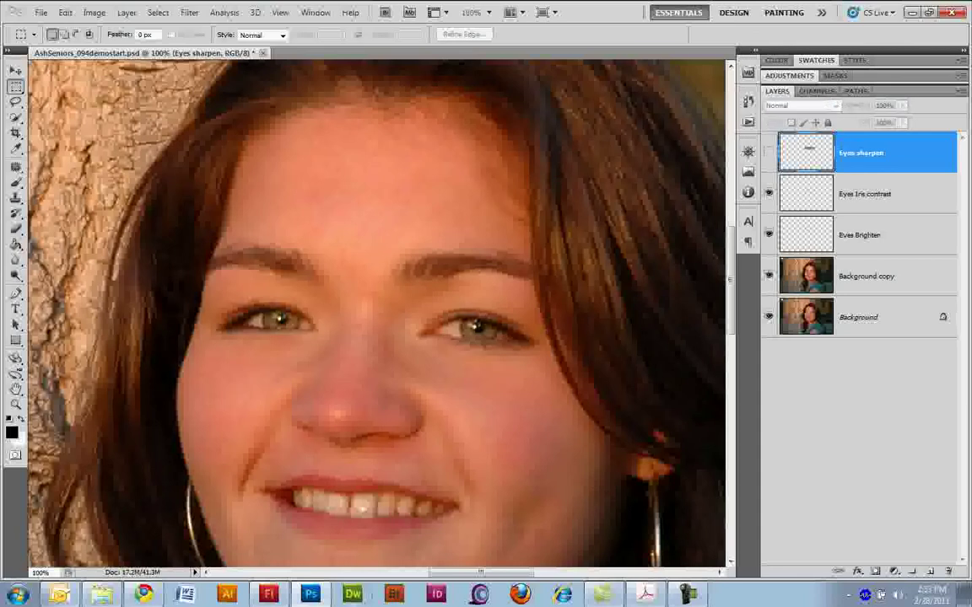
Step: Compare the eyes with the Eyes sharpen layer repeatedly hidden and shown
left_click(768, 153)
left_click(767, 153)
left_click(767, 153)
left_click(768, 153)
left_click(768, 153)
left_click(767, 153)
left_click(767, 153)
left_click(767, 152)
left_click(767, 153)
left_click(768, 153)
left_click(768, 153)
left_click(767, 153)
left_click(768, 152)
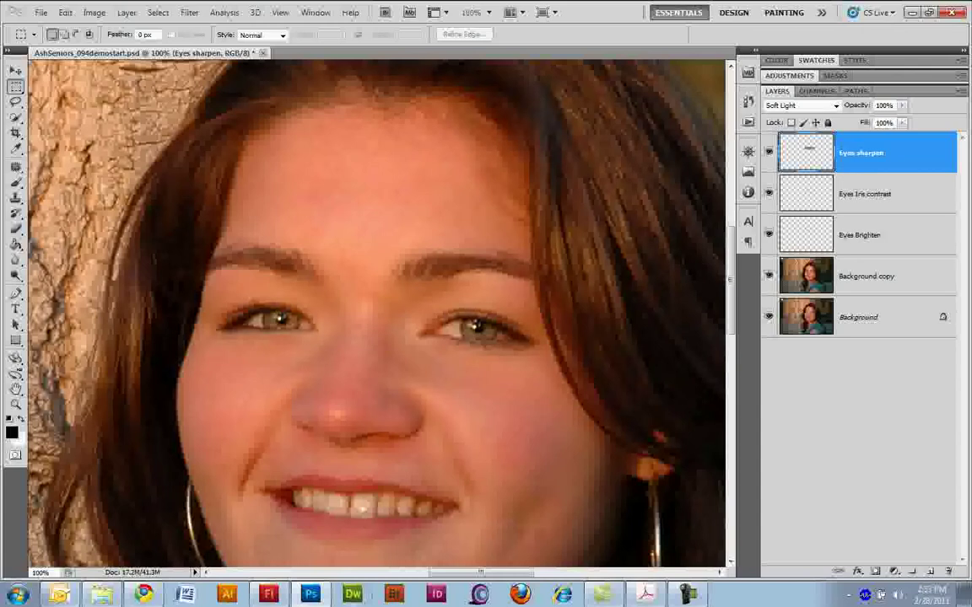
Step: Zoom in on the eyes to 200% and compare them with and without the Eyes sharpen layer
key("z")
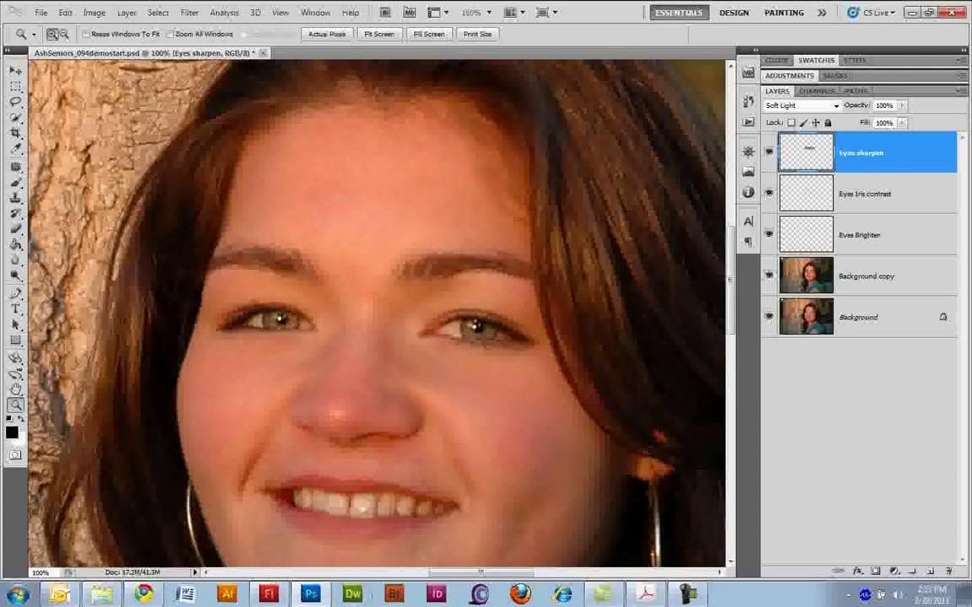
left_click(291, 333)
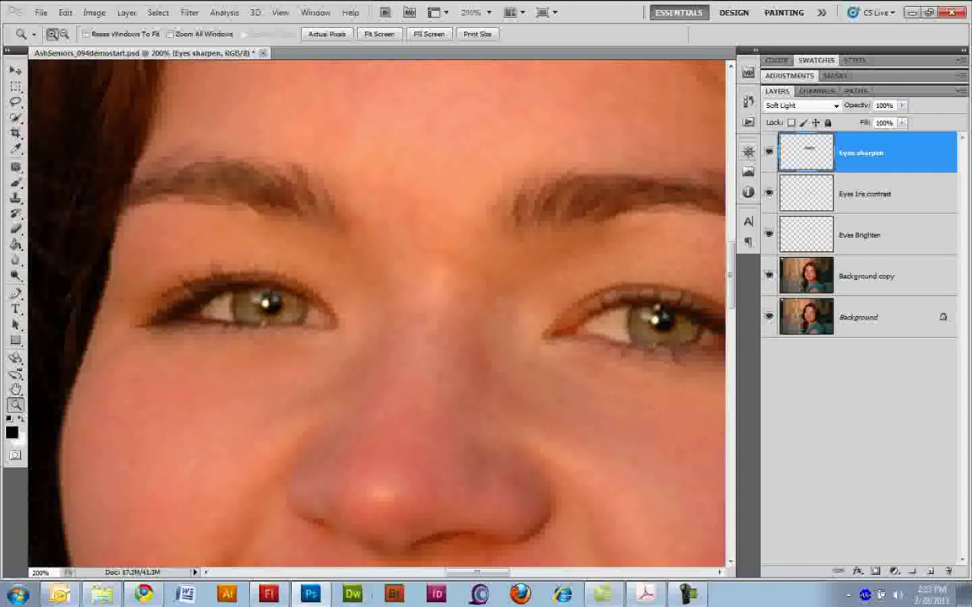
left_click(769, 152)
left_click(768, 151)
left_click(768, 152)
left_click(768, 152)
left_click(768, 151)
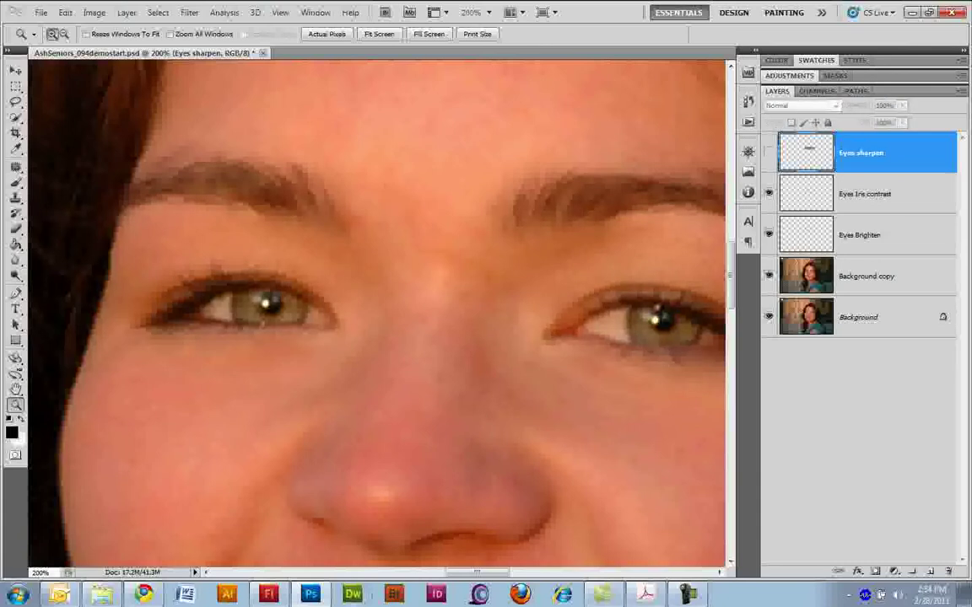
left_click(768, 152)
Step: Show only the Eyes sharpen layer and erase the gray areas around the eye on the image's left
left_click(15, 228)
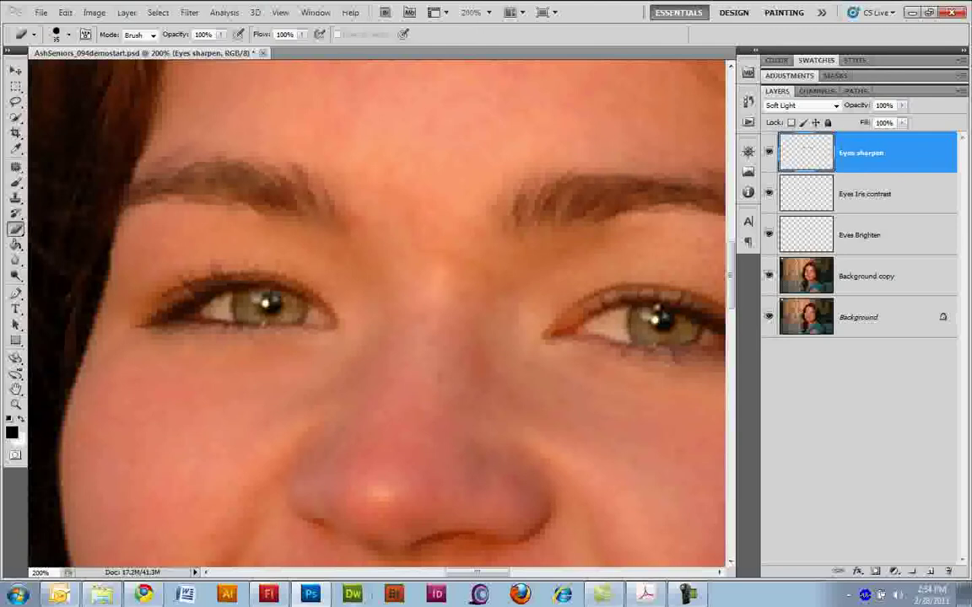
left_click(769, 152, "alt")
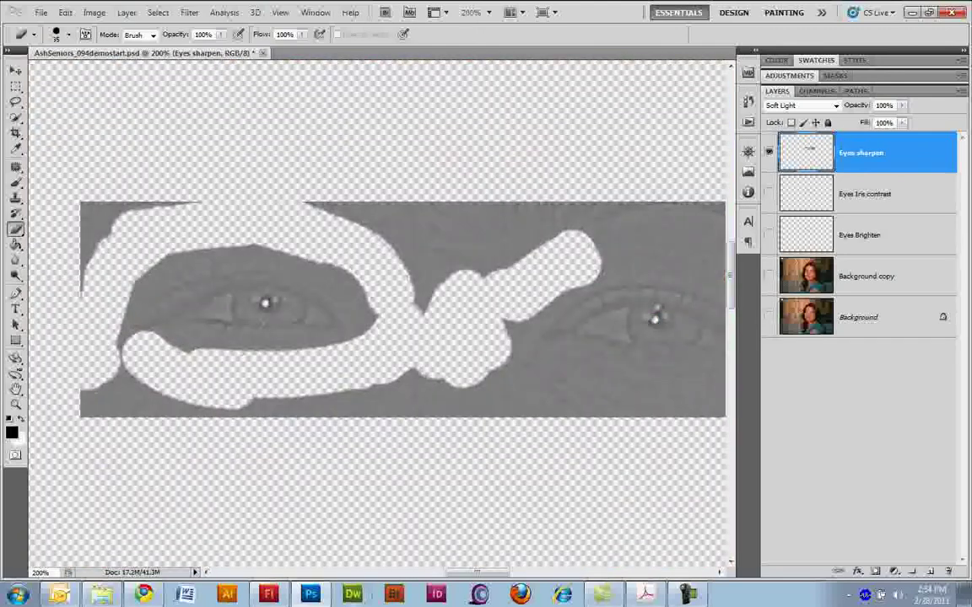
mouse_move(139, 219)
left_mouse_down()
mouse_move(101, 236)
mouse_move(172, 194)
mouse_move(84, 270)
left_mouse_up()
mouse_move(312, 210)
left_mouse_down()
mouse_move(384, 224)
mouse_move(384, 262)
mouse_move(460, 236)
mouse_move(447, 228)
mouse_move(638, 198)
left_mouse_up()
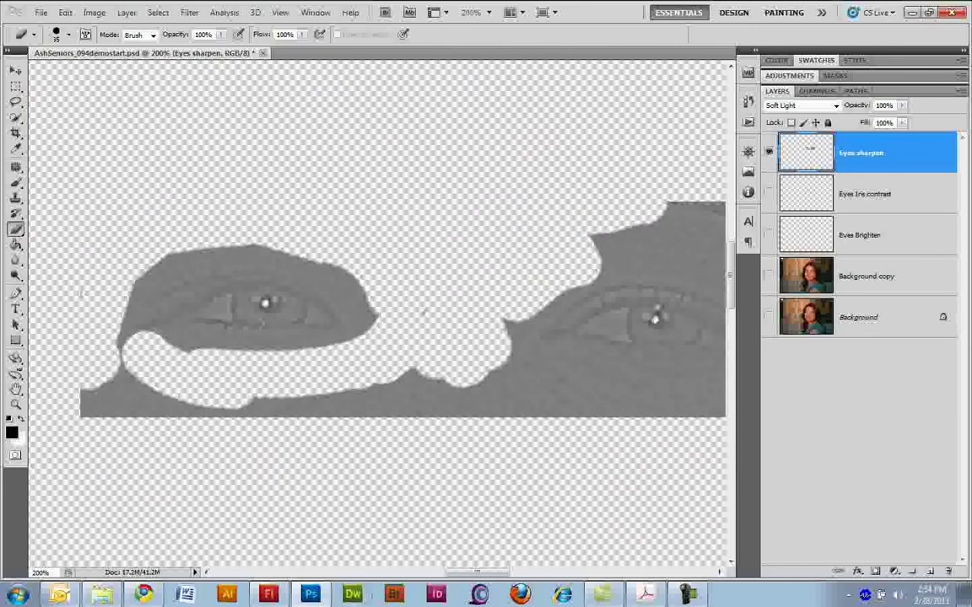
mouse_move(103, 331)
left_mouse_down()
mouse_move(123, 371)
mouse_move(426, 359)
mouse_move(446, 338)
left_mouse_up()
left_click_drag(118, 263, 187, 226)
left_click_drag(150, 361, 251, 371)
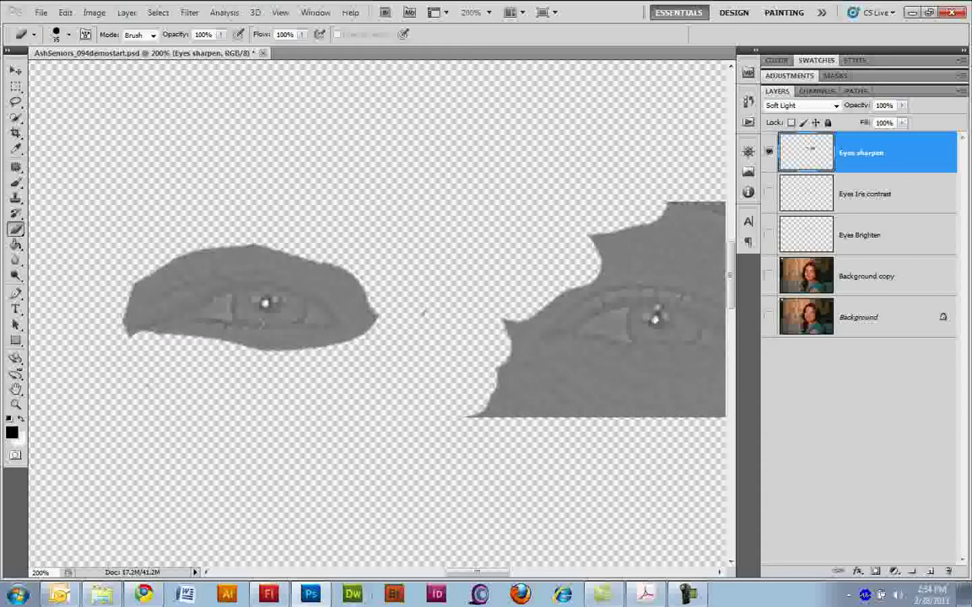
mouse_move(395, 329)
left_mouse_down()
mouse_move(381, 275)
mouse_move(336, 238)
left_mouse_up()
Step: Erase the gray areas around the other eye on the Eyes sharpen layer and redisplay all layers
mouse_move(483, 329)
left_mouse_down()
mouse_move(213, 283)
mouse_move(375, 361)
mouse_move(544, 356)
left_mouse_up()
left_click_drag(314, 357, 211, 363)
mouse_move(216, 253)
left_mouse_down()
mouse_move(321, 189)
mouse_move(413, 171)
mouse_move(456, 167)
mouse_move(468, 208)
mouse_move(474, 167)
mouse_move(431, 221)
mouse_move(451, 218)
mouse_move(320, 198)
left_mouse_up()
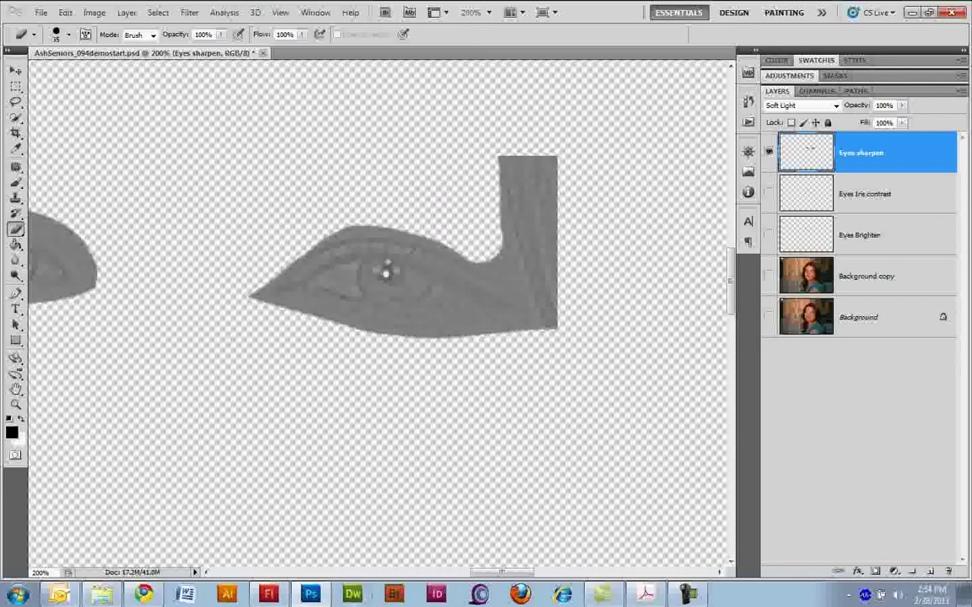
mouse_move(504, 359)
left_mouse_down()
mouse_move(467, 351)
mouse_move(430, 361)
left_mouse_up()
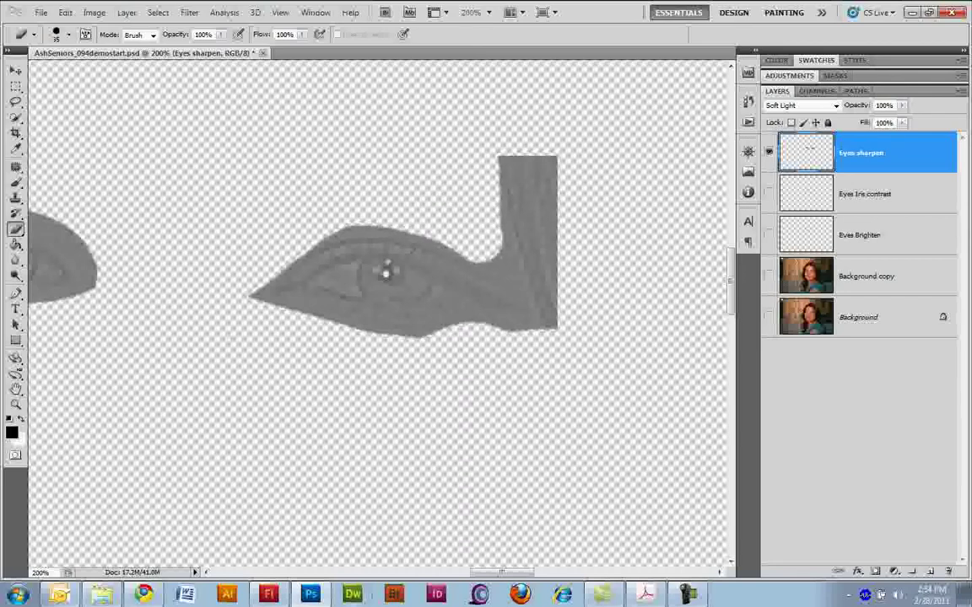
left_click(769, 152, "alt")
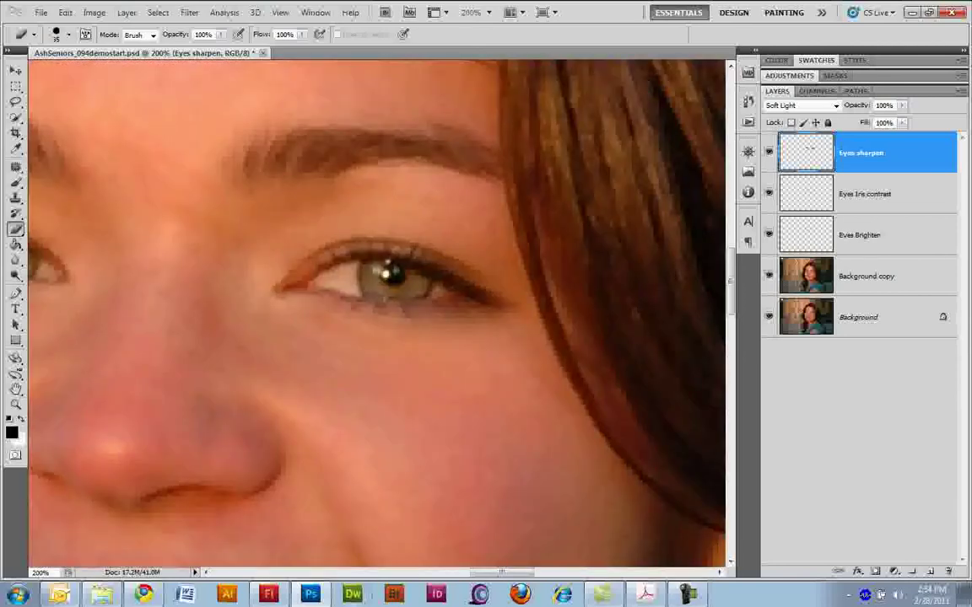
Step: Compare the eye on the image's right with the trimmed Eyes sharpen layer repeatedly hidden and shown
left_click(768, 152)
left_click(769, 152)
left_click(769, 152)
left_click(769, 151)
left_click(768, 152)
left_click(768, 152)
left_click(768, 151)
left_click(768, 152)
left_click(768, 152)
left_click(768, 152)
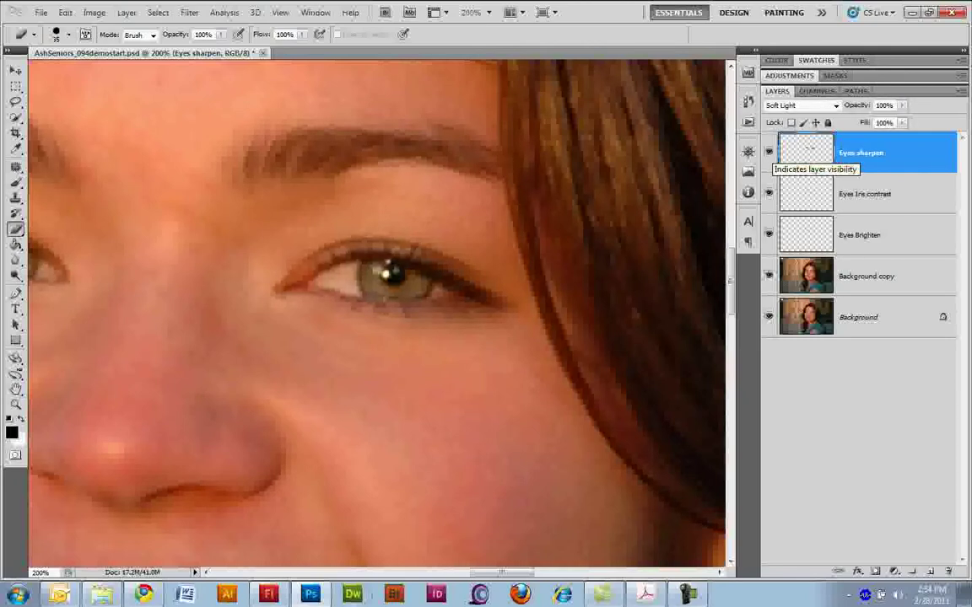
left_click(768, 152)
left_click(768, 152)
left_click(769, 152)
left_click(768, 152)
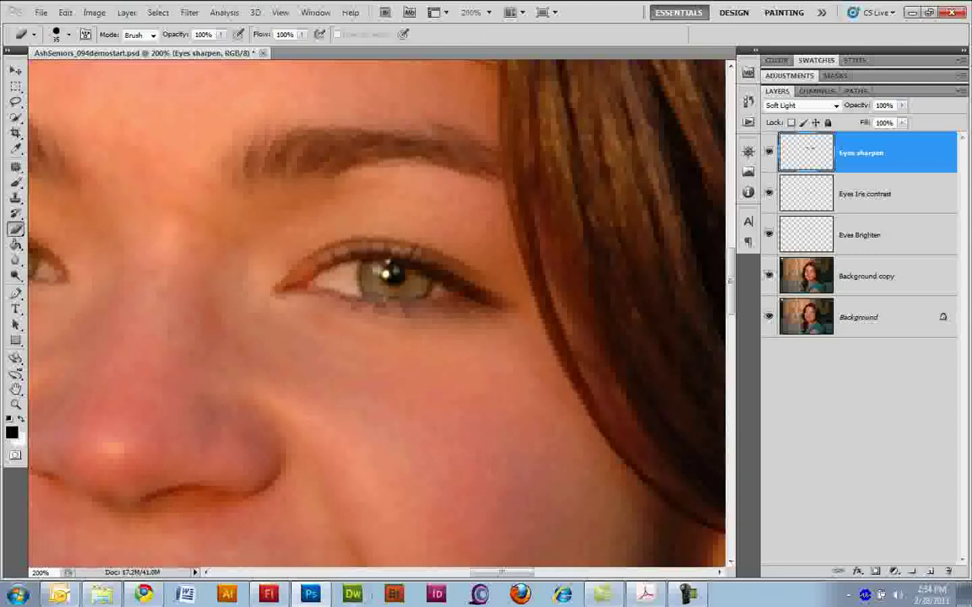
Step: Isolate the Eyes sharpen layer, erase the leftover gray beyond the right-hand eye's outer corner, and redisplay all layers with both eyes in view
left_click(769, 152, "alt")
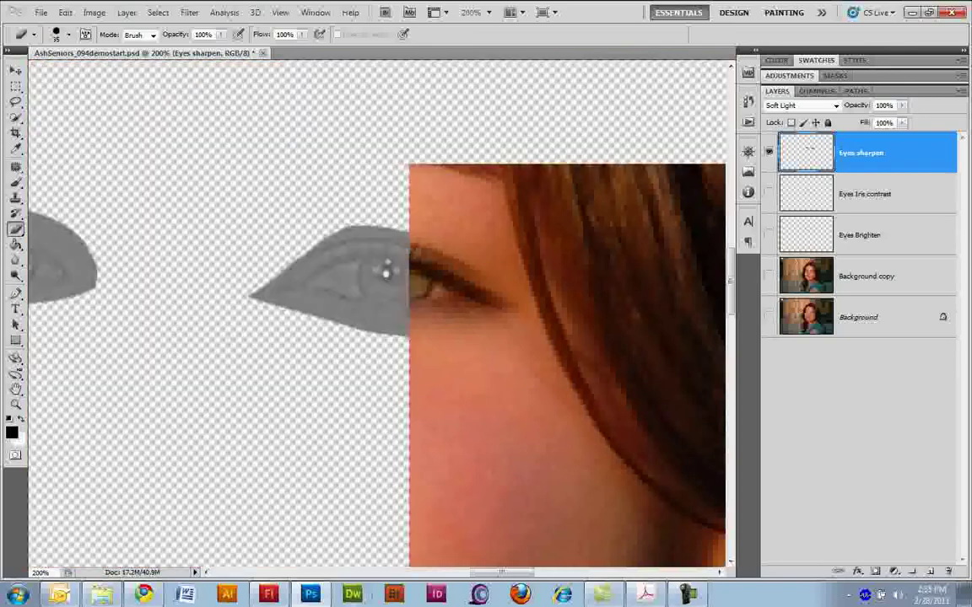
left_click_drag(520, 246, 558, 296)
left_click_drag(491, 234, 506, 245)
left_click_drag(567, 306, 565, 322)
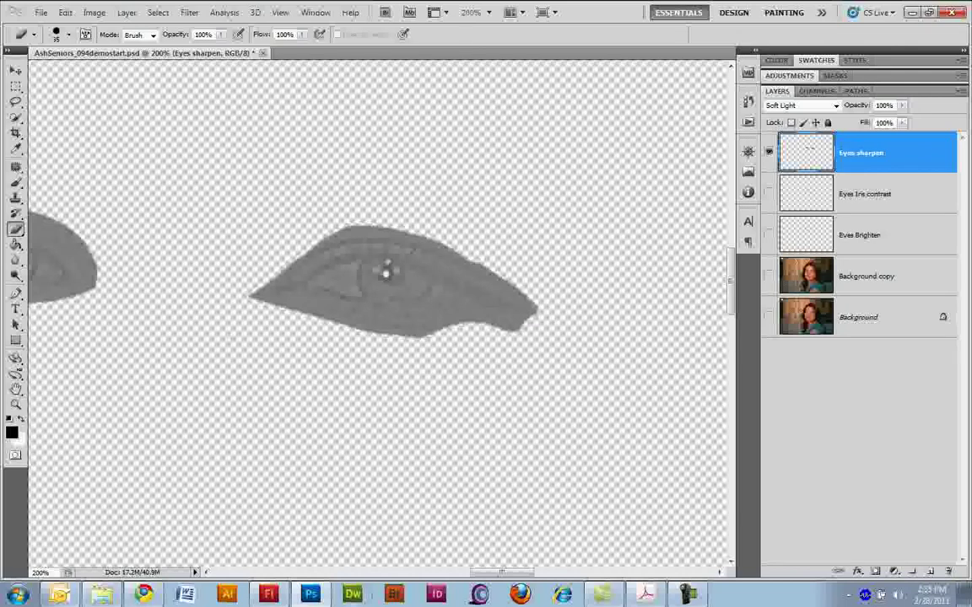
left_click_drag(500, 350, 549, 336)
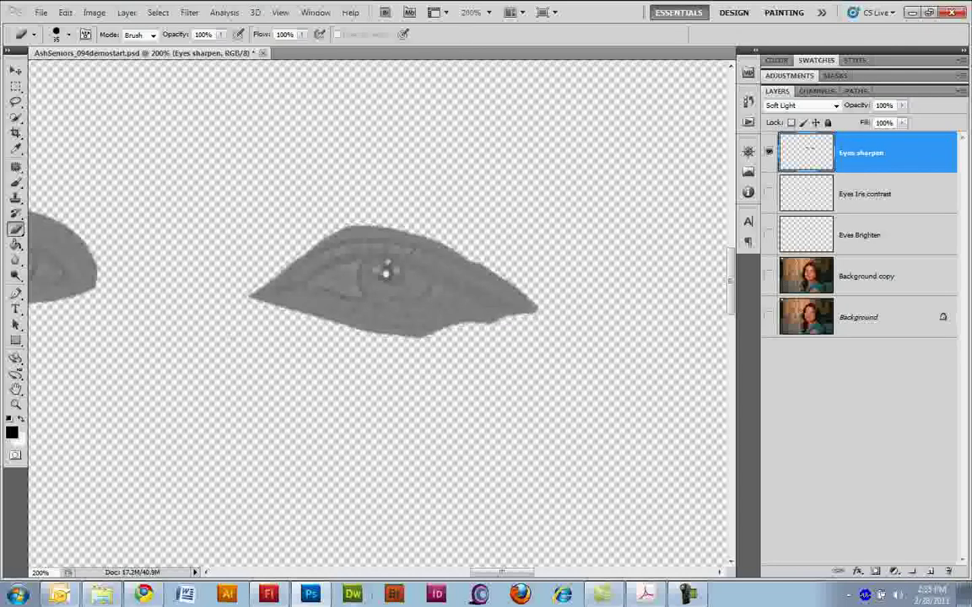
left_click(769, 152, "alt")
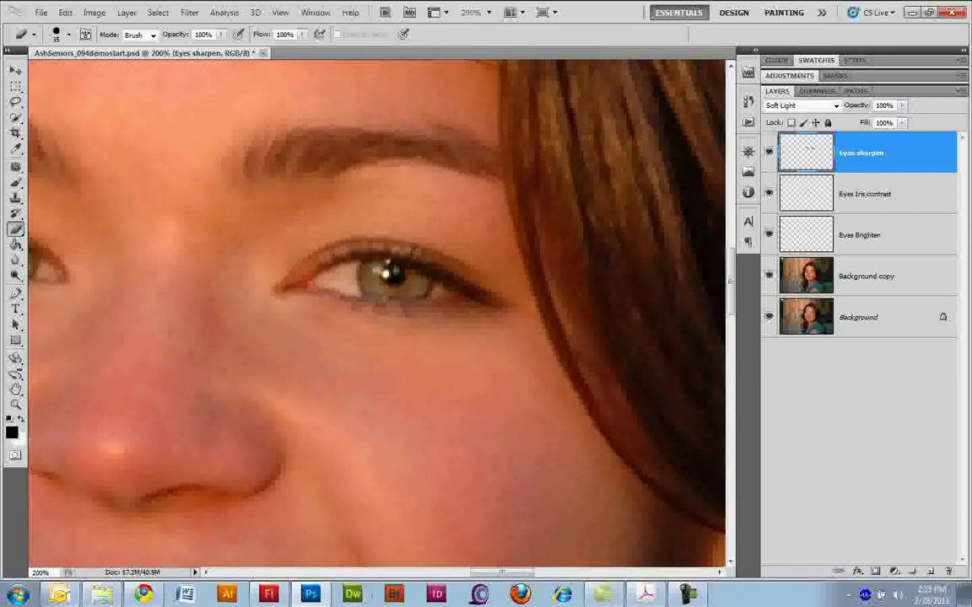
left_click_drag(388, 275, 553, 226)
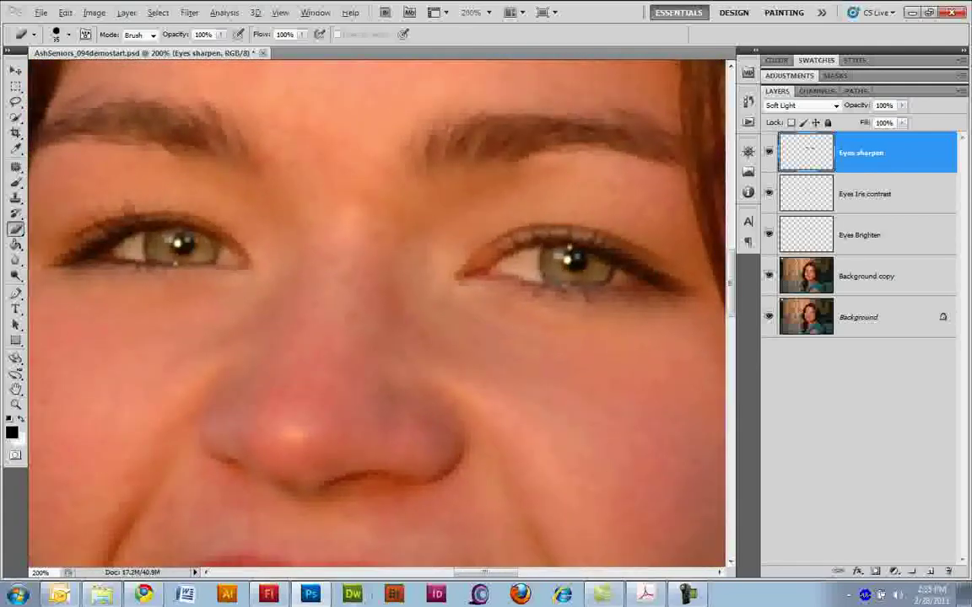
Step: Compare the retouched eyes with the original by repeatedly isolating the Background layer and redisplaying all layers
left_click(769, 317, "alt")
left_click(768, 317, "alt")
left_click(769, 317, "alt")
left_click(768, 317, "alt")
left_click(768, 317, "alt")
left_click(769, 317, "alt")
left_click(769, 317, "alt")
left_click(768, 317, "alt")
left_click(768, 317, "alt")
left_click(769, 317, "alt")
left_click(768, 317, "alt")
left_click(768, 317, "alt")
left_click(768, 317, "alt")
Step: On the Background copy layer, paint a Quick Mask with a 5 px brush over both iris side edges of the eye on the image's left
left_click(16, 404)
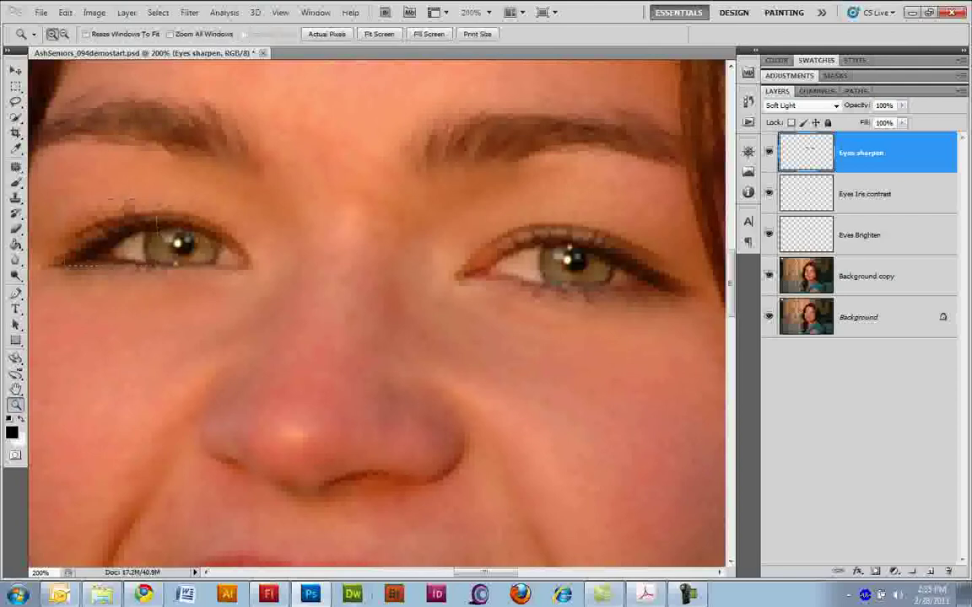
left_click_drag(65, 195, 300, 318)
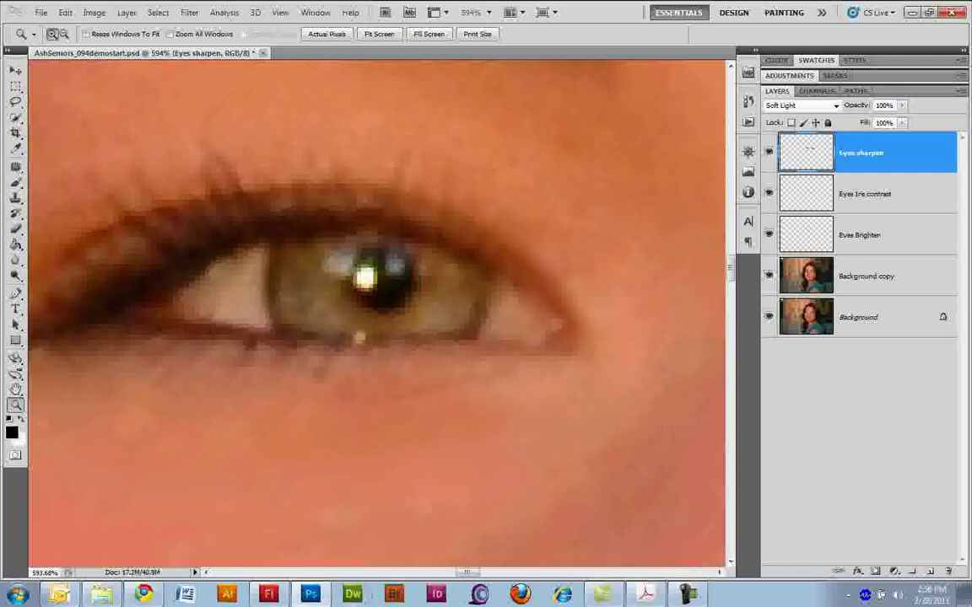
left_click(868, 276)
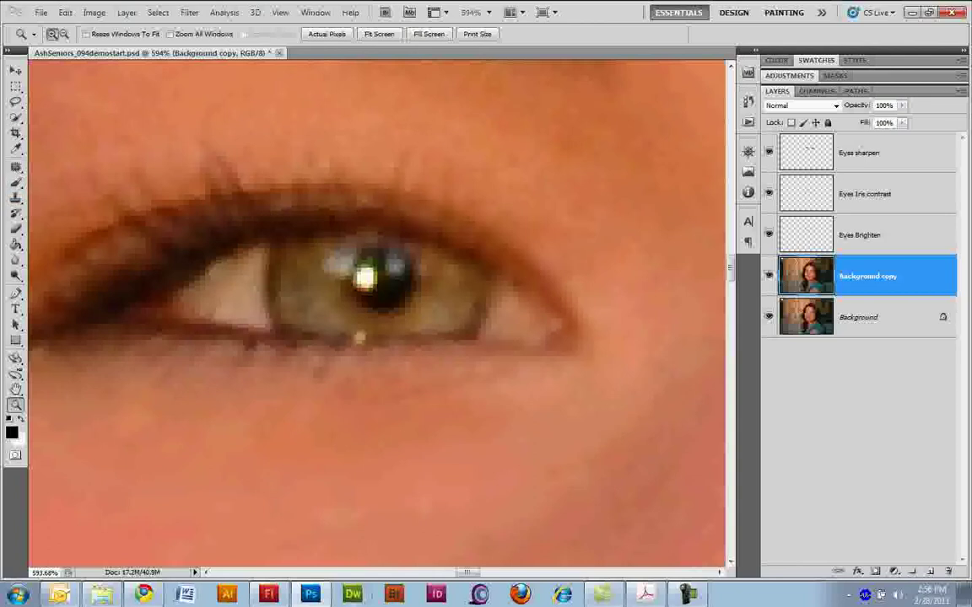
left_click(15, 181)
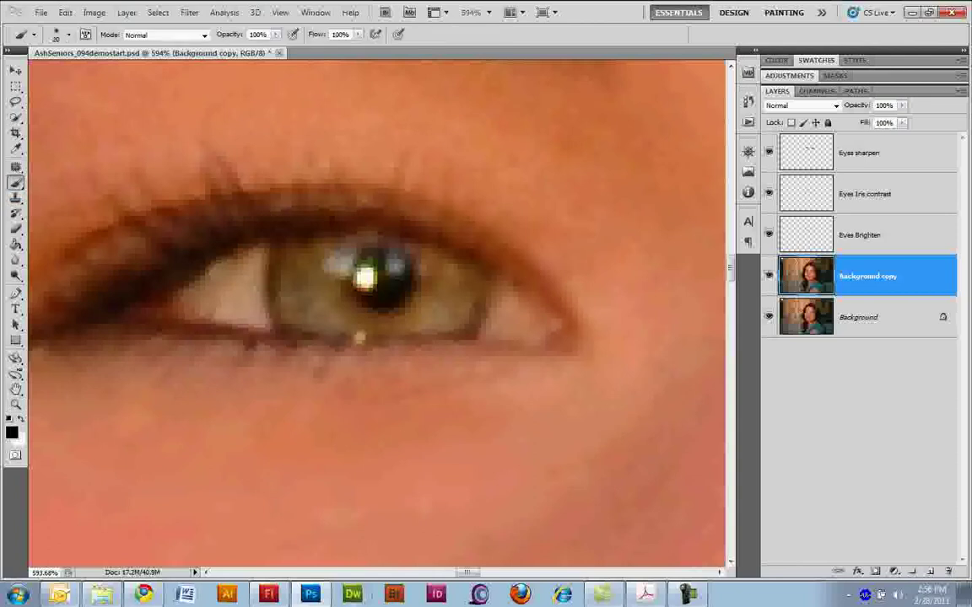
key("q")
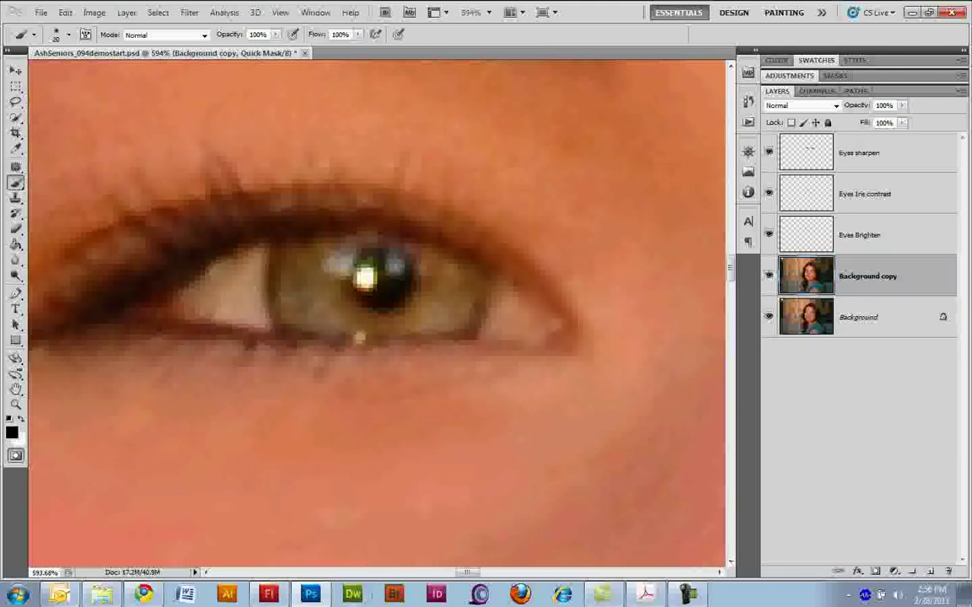
key("bracketleft")
key("bracketleft")
key("bracketleft")
key("bracketleft")
key("bracketleft")
key("bracketleft")
key("bracketleft")
key("bracketleft")
key("bracketleft")
key("bracketleft")
mouse_move(279, 242)
left_mouse_down()
mouse_move(269, 284)
mouse_move(285, 332)
left_mouse_up()
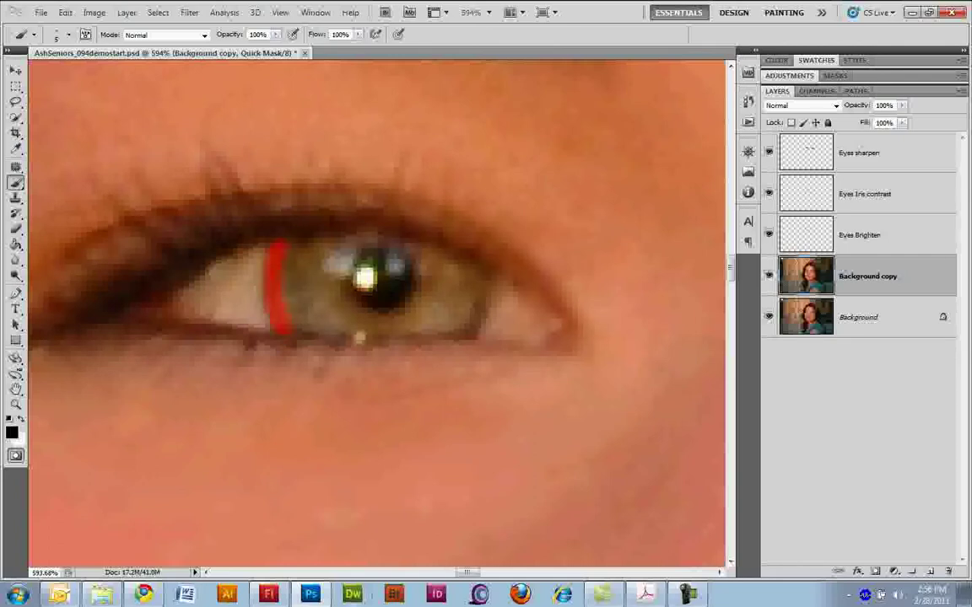
left_click_drag(491, 272, 474, 334)
Step: Mask both iris side edges of the eye on the image's right and convert the Quick Mask into a selection
left_click_drag(591, 337, 223, 312)
mouse_move(503, 205)
left_mouse_down()
mouse_move(487, 253)
mouse_move(507, 308)
left_mouse_up()
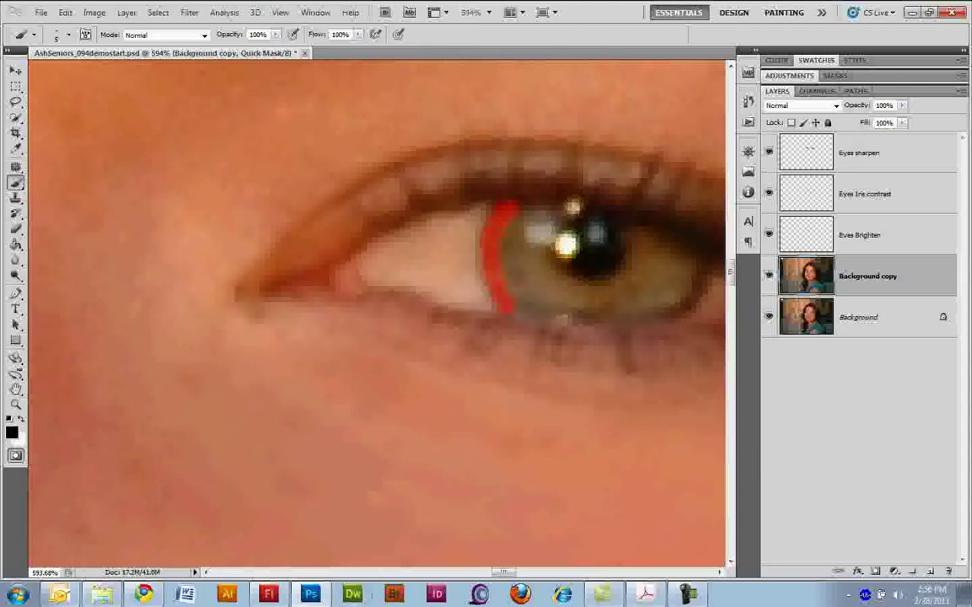
left_click_drag(590, 304, 458, 304)
mouse_move(580, 262)
left_mouse_down()
mouse_move(565, 308)
mouse_move(540, 320)
left_mouse_up()
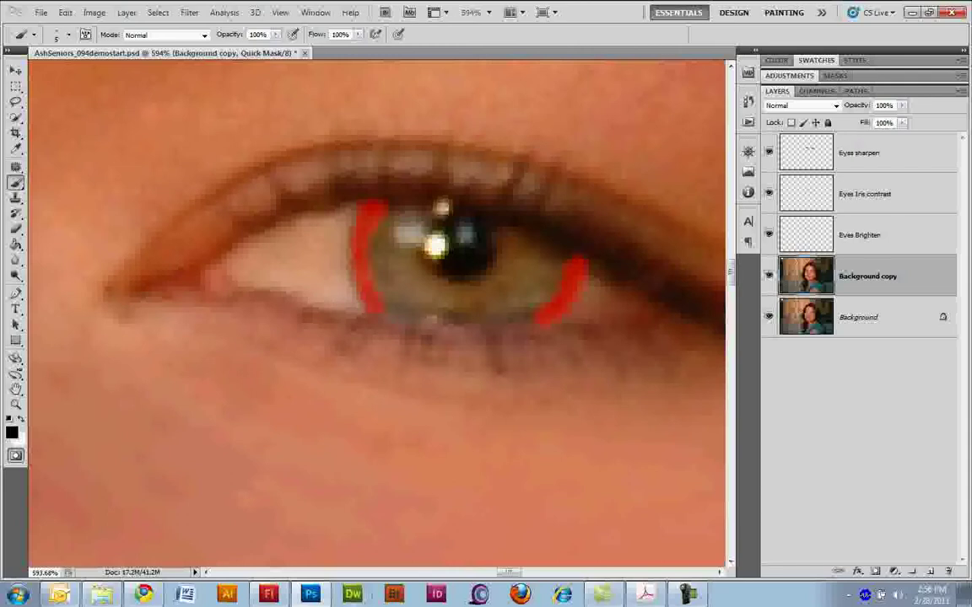
key("q")
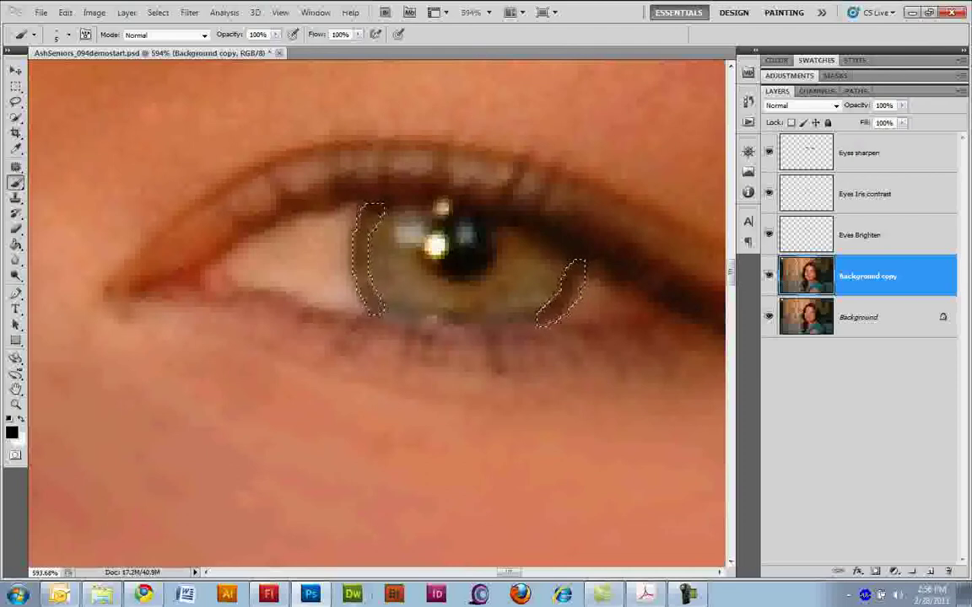
Step: Copy the selection from Background copy onto a new layer and rename it "eye edge darken"
key("ctrl+j")
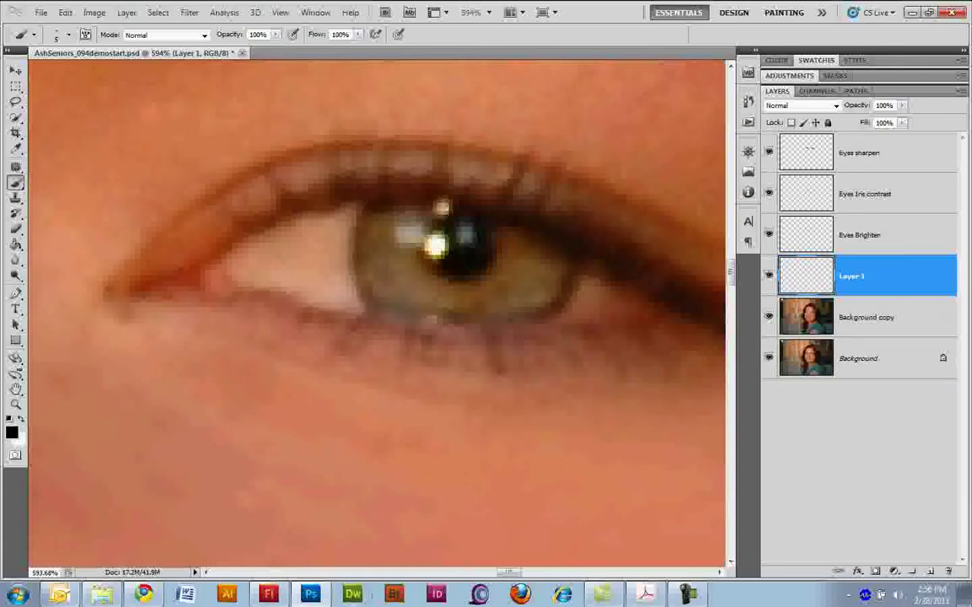
double_click(852, 275)
type("eye s")
type("dge def")
type("ker")
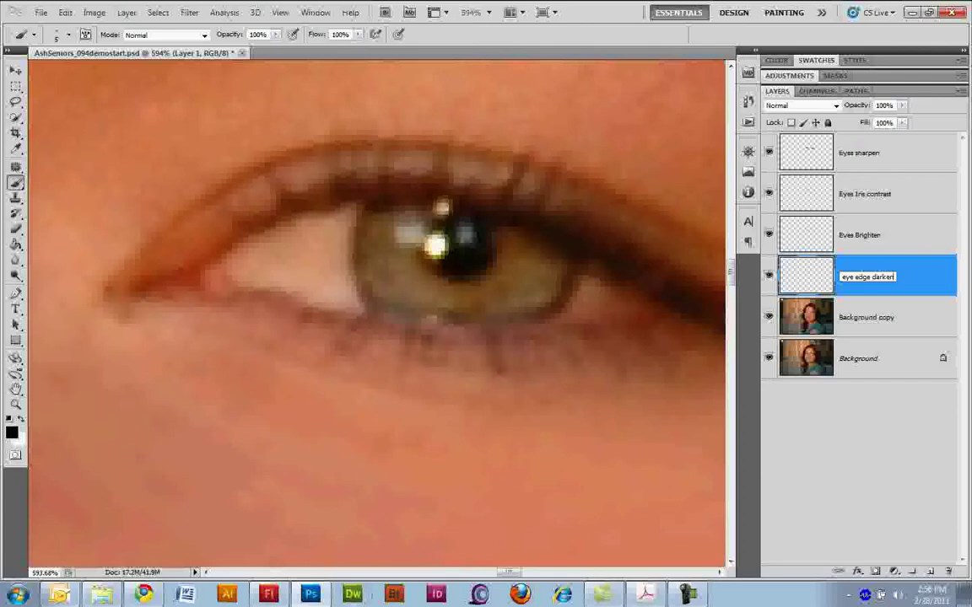
key("BackSpace")
type("n")
key("Return")
Step: Set the eye edge darken layer to Soft Light blending at 40% opacity
left_click(798, 106)
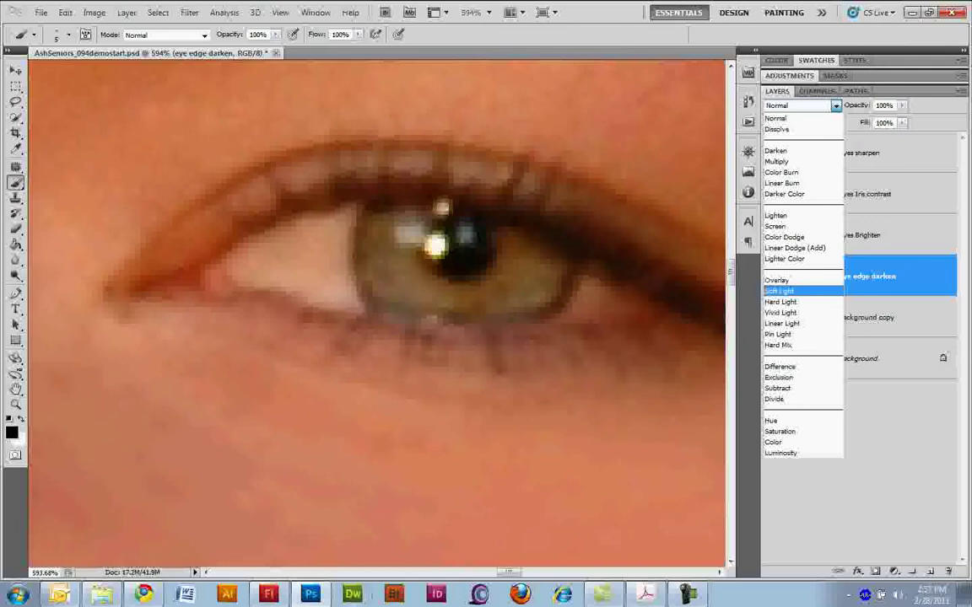
left_click(780, 291)
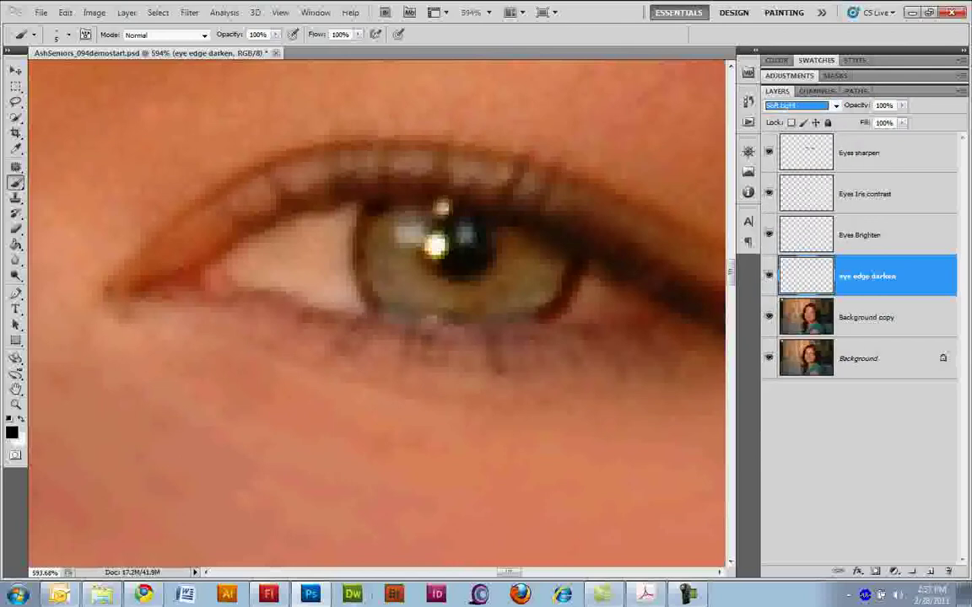
key("ctrl+1")
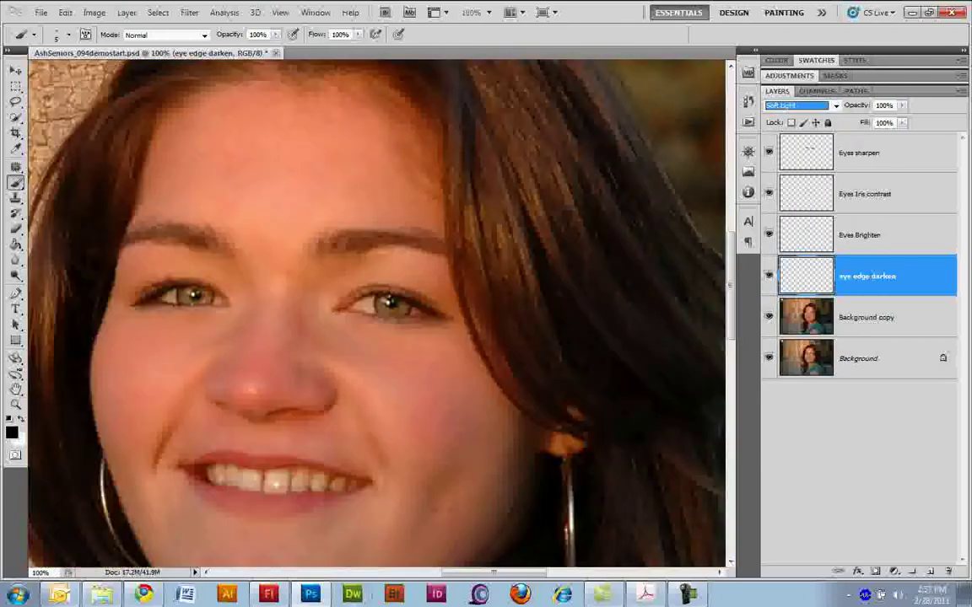
left_click_drag(379, 312, 490, 320)
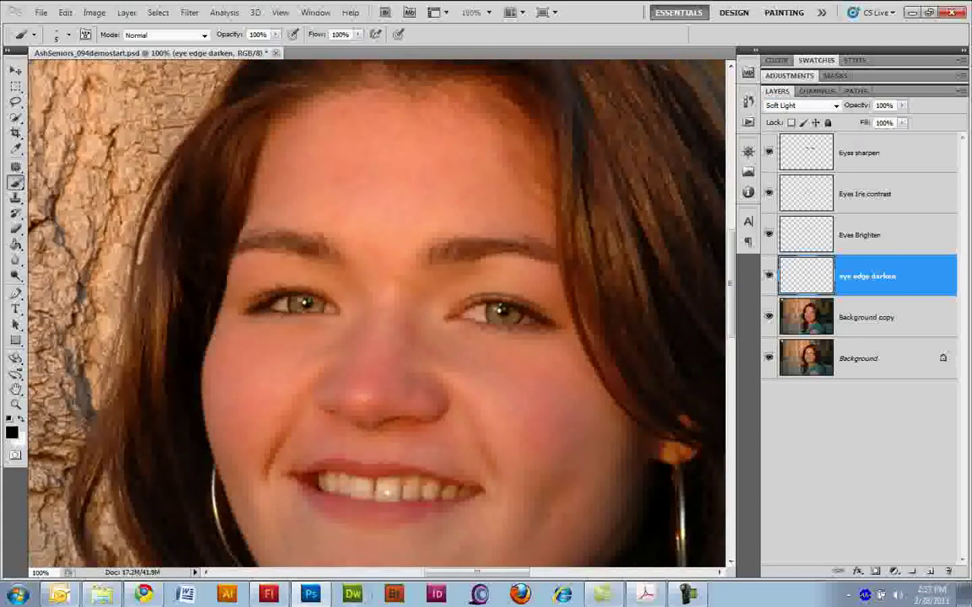
left_click(901, 106)
left_click_drag(901, 119, 860, 119)
Step: Compare the eyes with the eye edge darken layer hidden and shown, and against the original Background layer alone
left_click(768, 275)
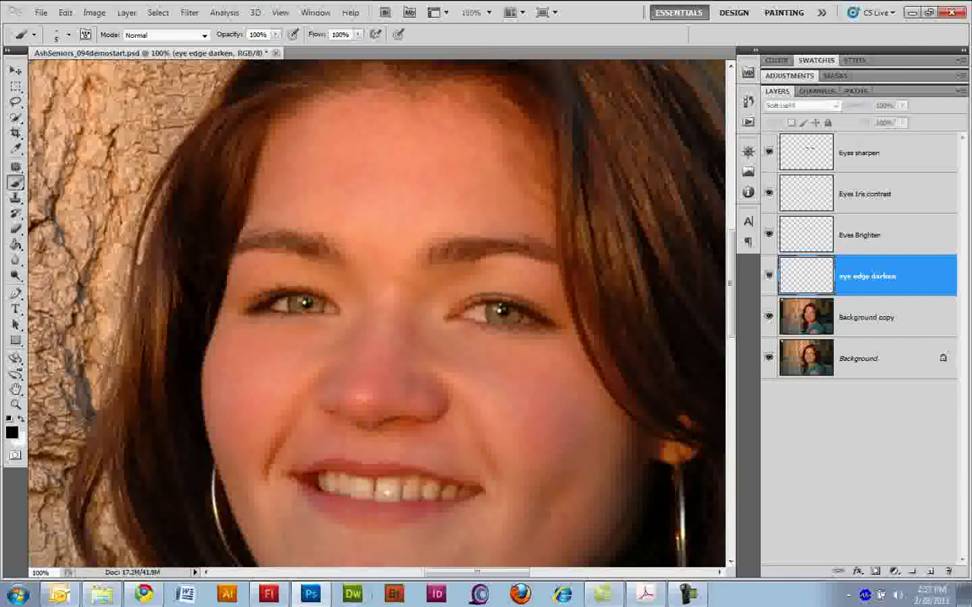
left_click(769, 275)
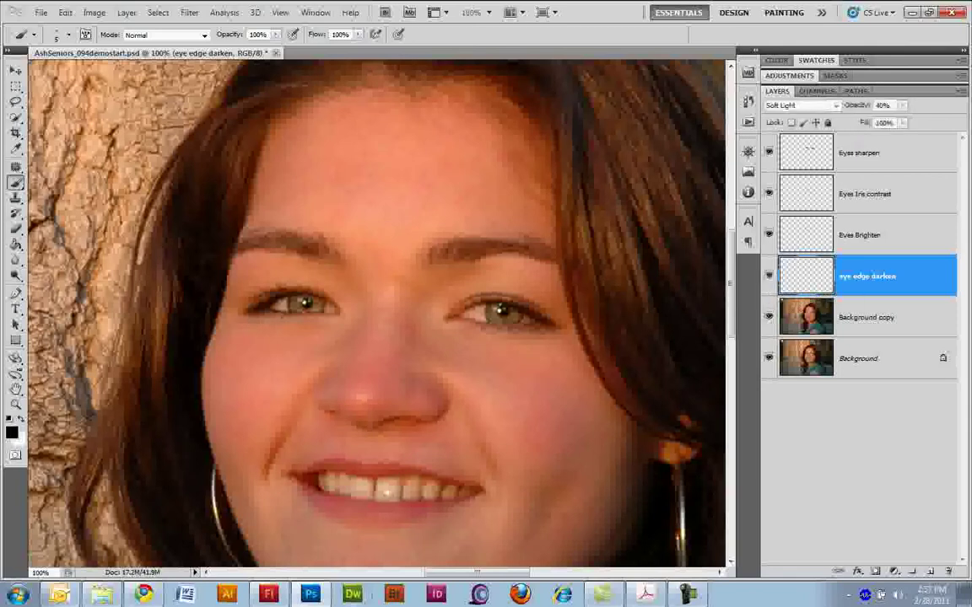
left_click(769, 357, "alt")
left_click(768, 357, "alt")
left_click(769, 358, "alt")
left_click(768, 359, "alt")
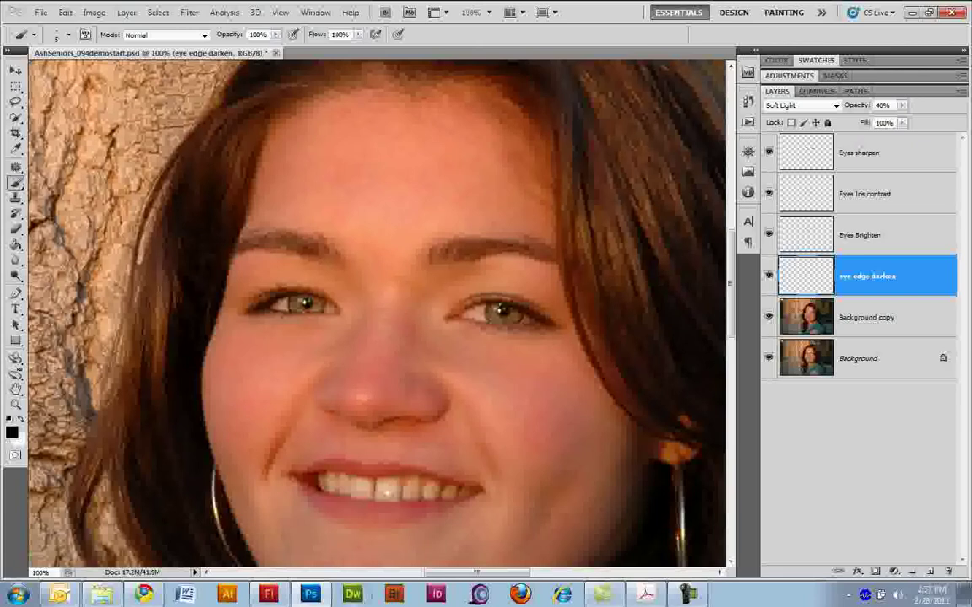
Step: Examine the darkened iris edges of both eyes close up and in the context of the whole face
key("ctrl+plus")
key("ctrl+plus")
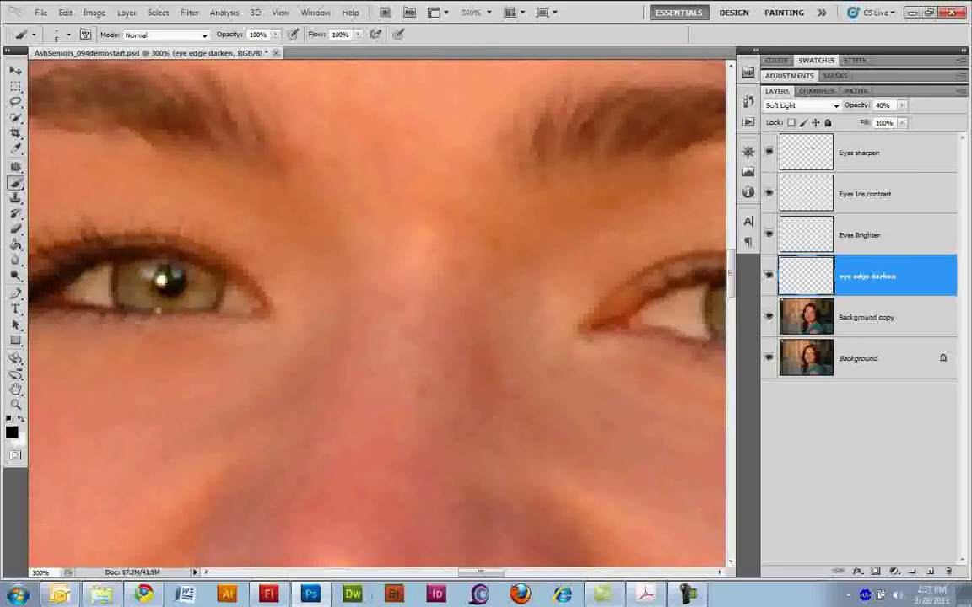
left_click_drag(582, 327, 312, 454)
key("ctrl+minus")
key("ctrl+minus")
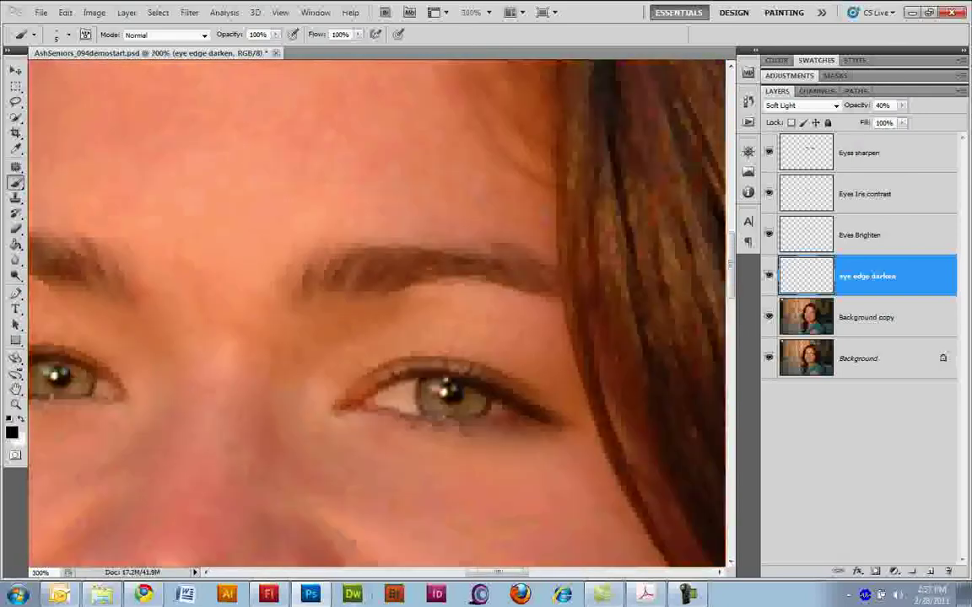
key("ctrl+plus")
key("ctrl+plus")
key("ctrl+plus")
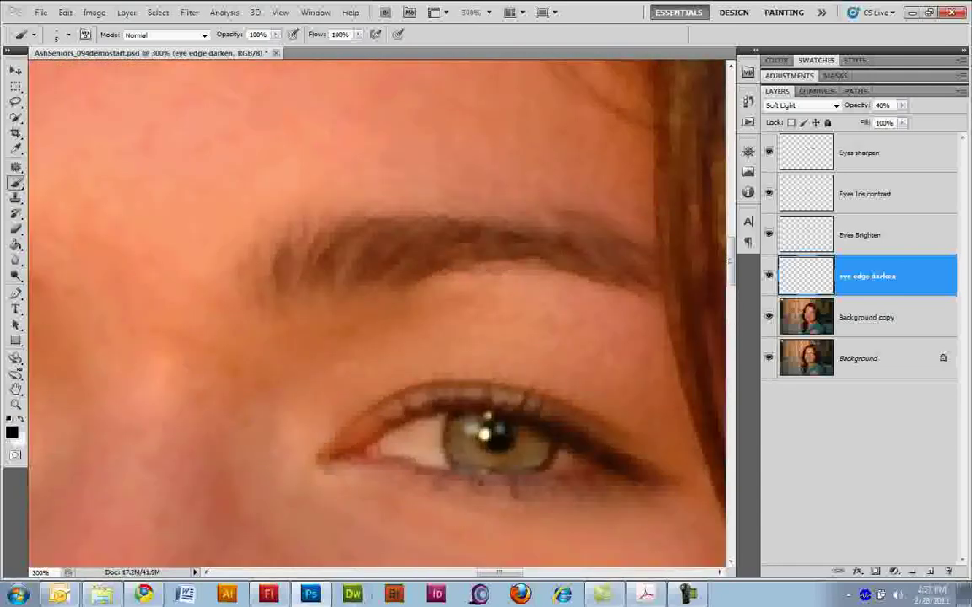
key("ctrl+minus")
key("ctrl+minus")
key("ctrl+minus")
key("ctrl+minus")
key("ctrl+plus")
key("ctrl+plus")
key("ctrl+plus")
key("ctrl+plus")
key("ctrl+plus")
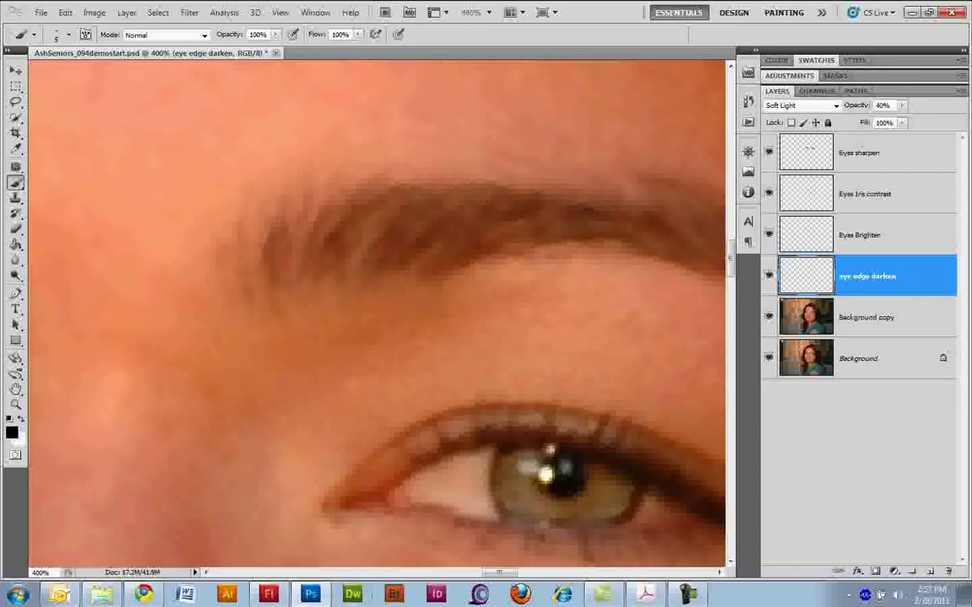
key("ctrl+minus")
key("ctrl+minus")
key("ctrl+minus")
key("ctrl+minus")
key("ctrl+minus")
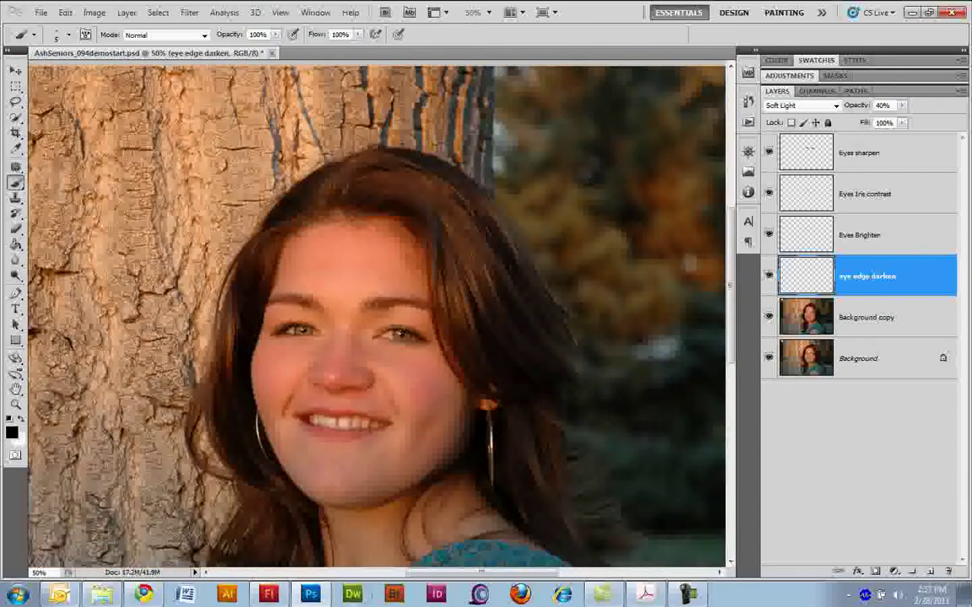
key("ctrl+plus")
key("ctrl+plus")
key("ctrl+plus")
key("ctrl+plus")
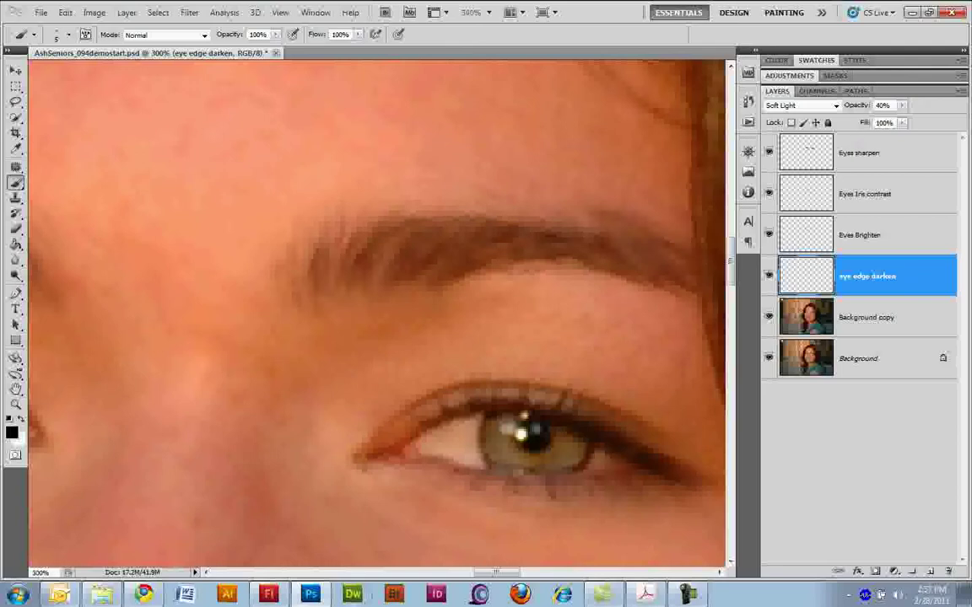
Step: Hide the eye edge darken layer and add a blank layer above it named "Eye edge with no info"
left_click_drag(522, 434, 409, 310)
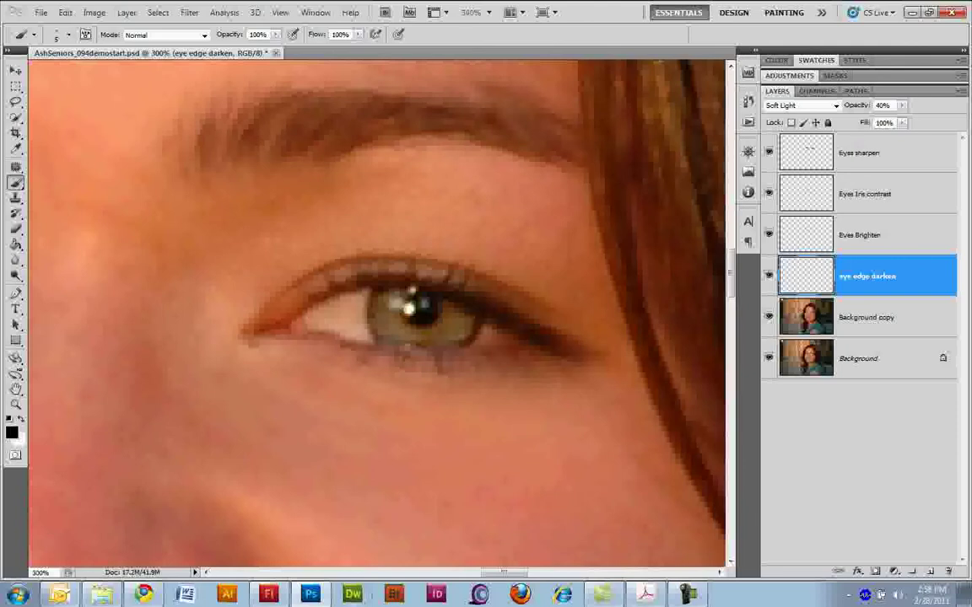
left_click(768, 275)
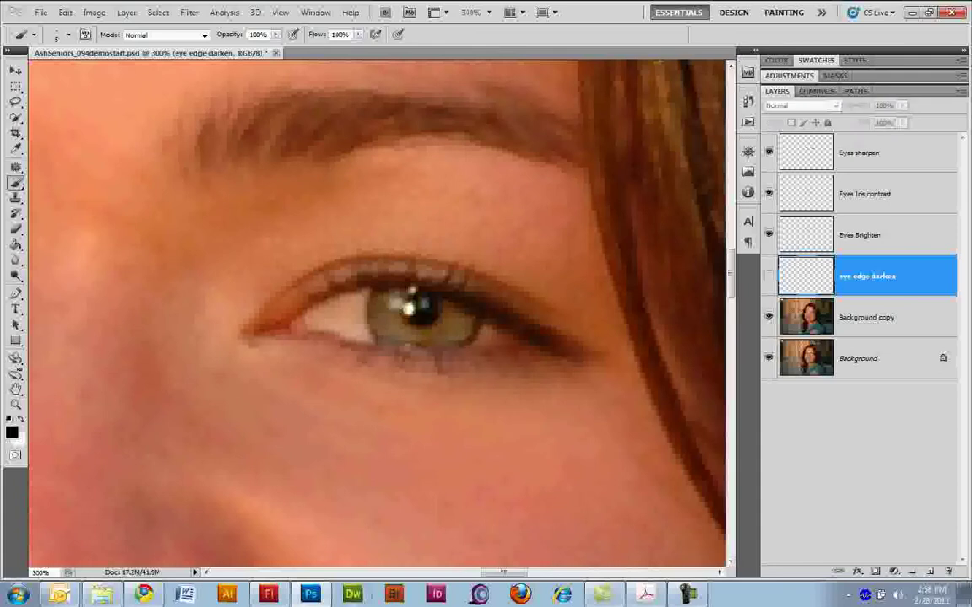
key("ctrl+shift+alt+n")
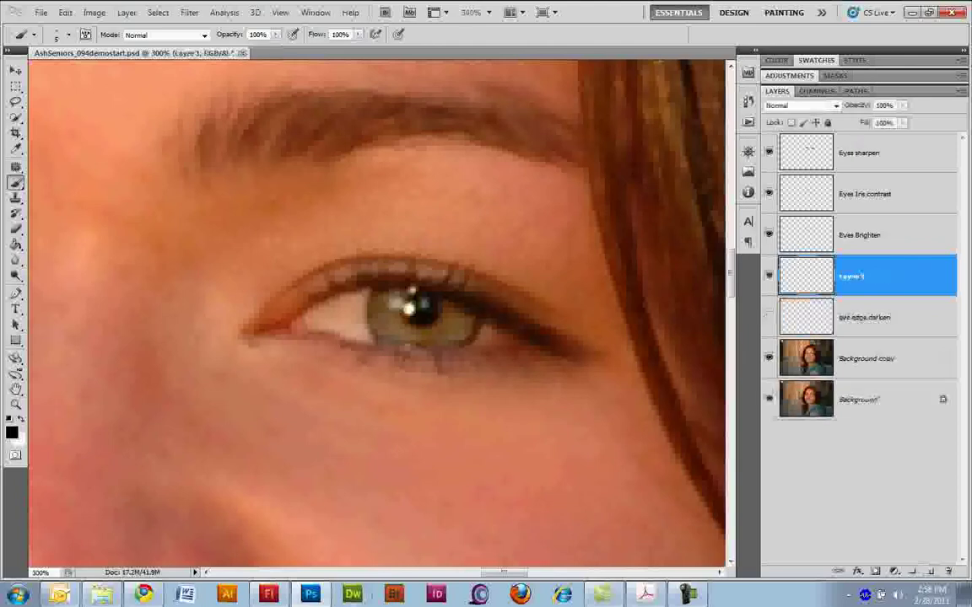
double_click(852, 275)
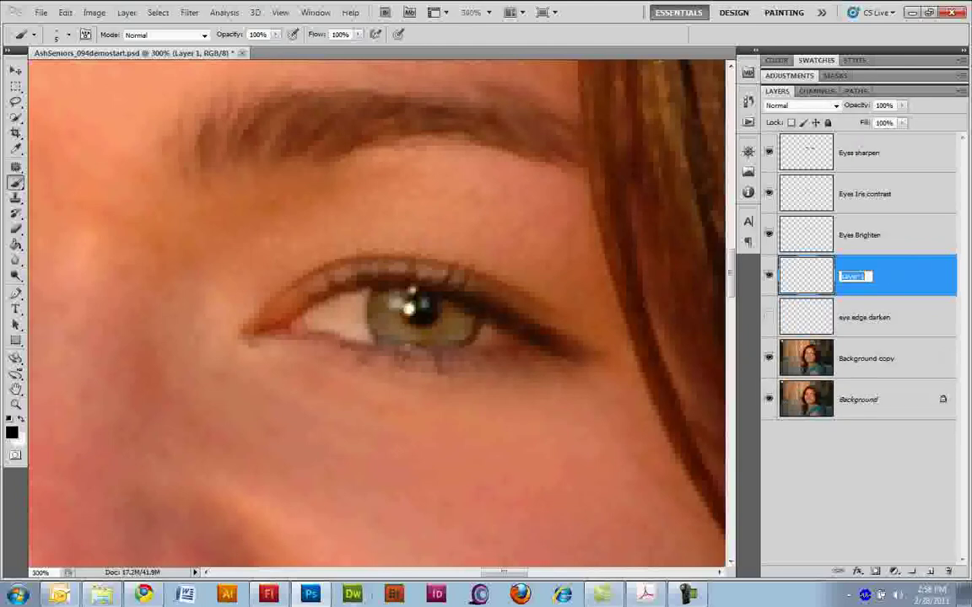
type("Eye edg")
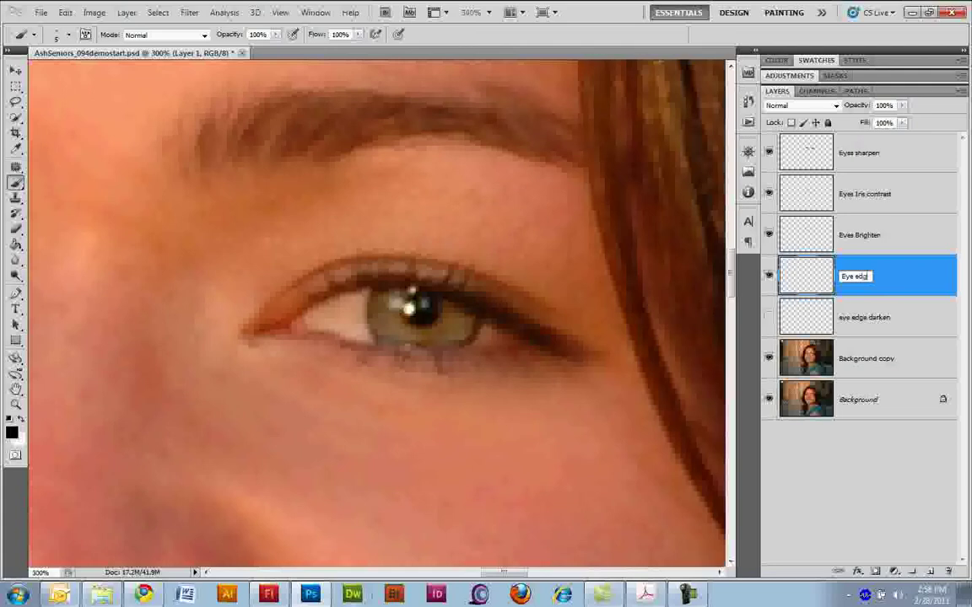
type("e with no info")
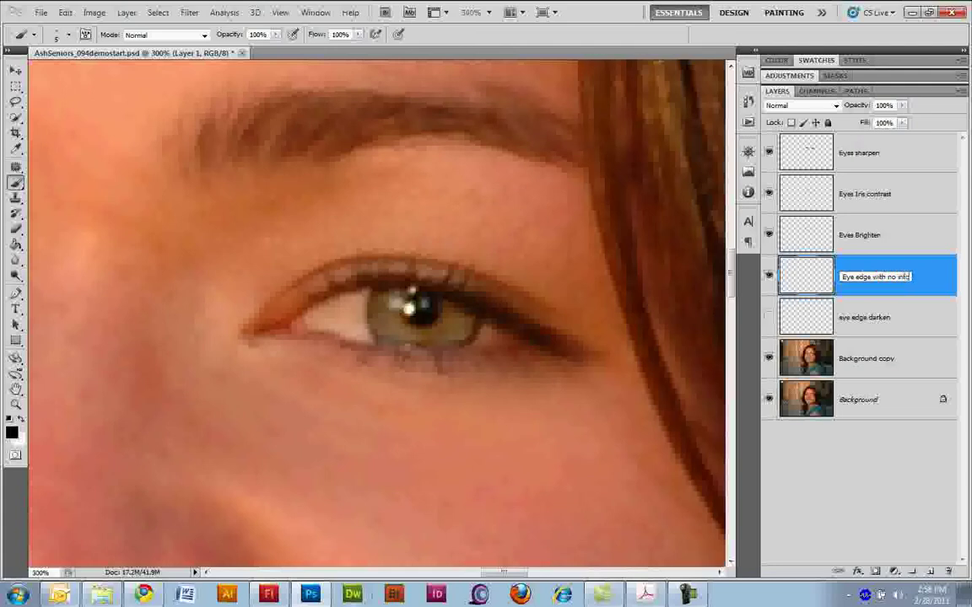
key("Return")
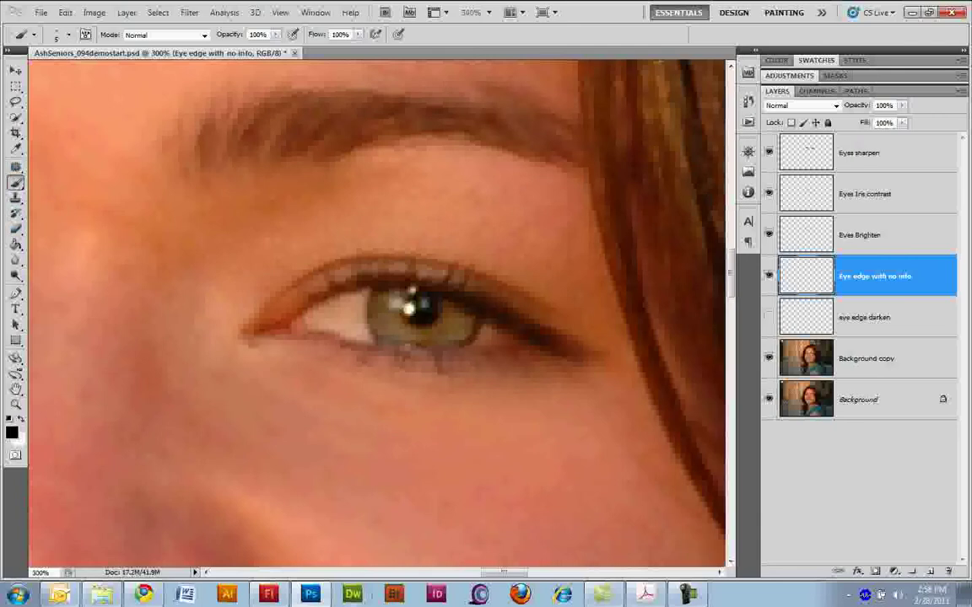
Step: Paint thin black strokes along the side edges of both irises on the Eye edge with no info layer
left_click_drag(481, 317, 469, 343)
mouse_move(422, 306)
left_mouse_down()
mouse_move(370, 313)
mouse_move(380, 343)
left_mouse_up()
left_click_drag(211, 321, 675, 312)
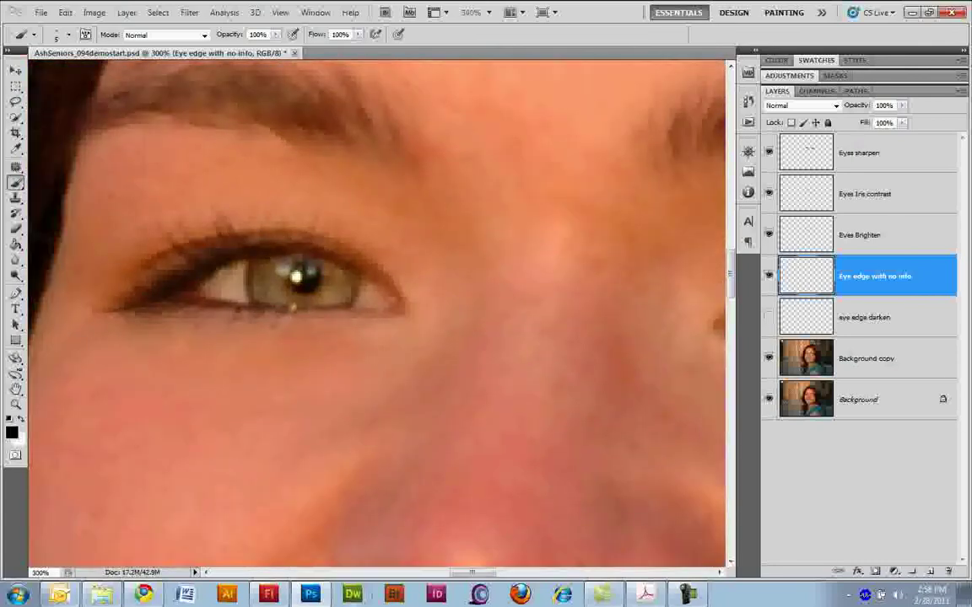
left_click_drag(360, 273, 348, 307)
left_click_drag(248, 264, 252, 303)
Step: Set the Eye edge with no info layer's blend mode to Soft Light and its opacity to 20%
key("ctrl+minus")
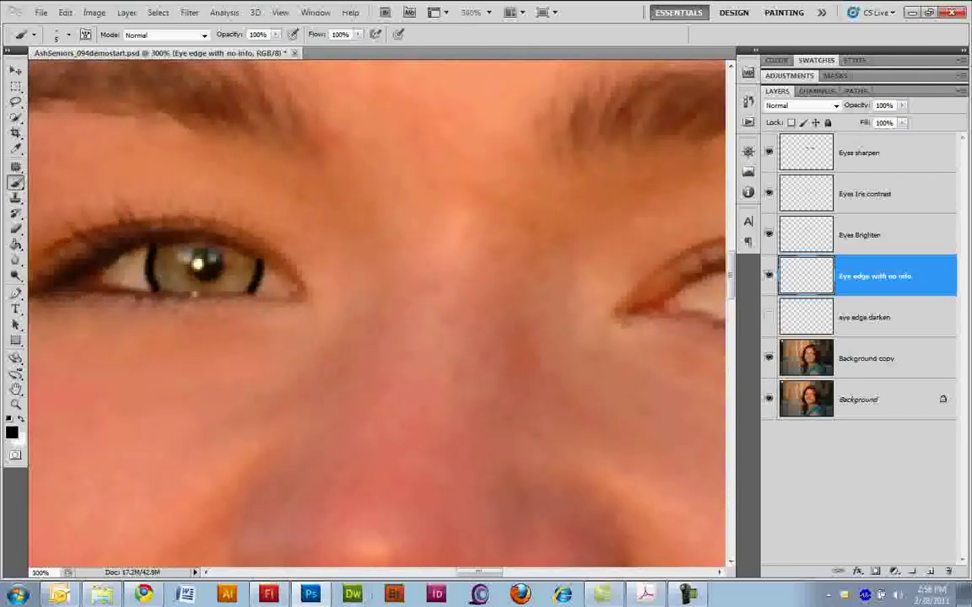
key("ctrl+minus")
left_click_drag(402, 312, 351, 314)
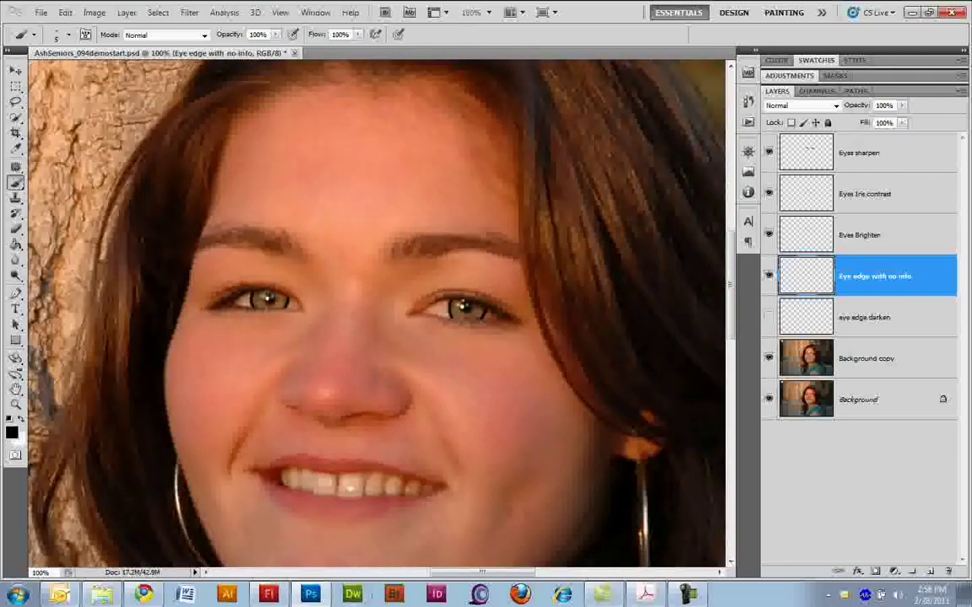
left_click(835, 105)
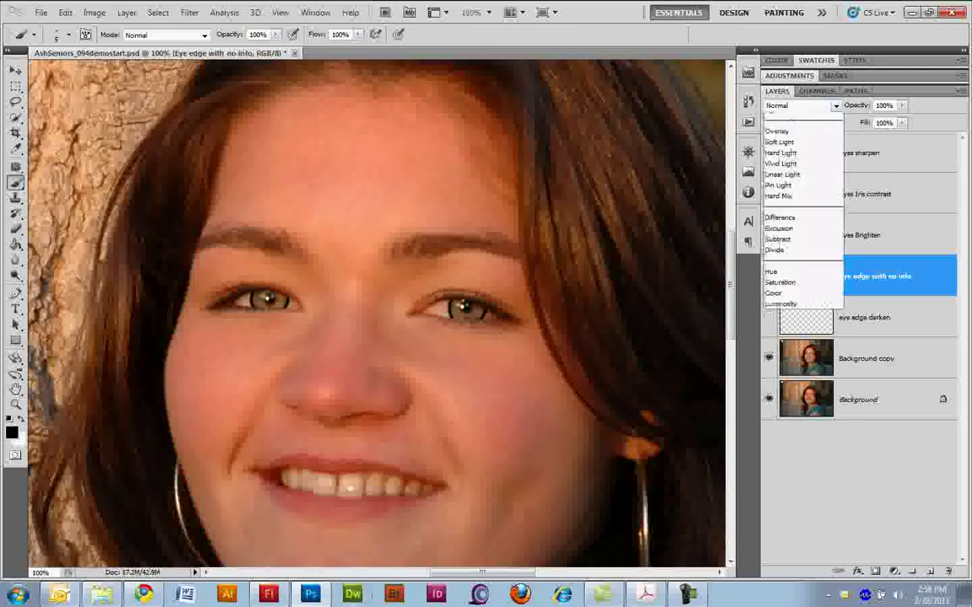
left_click(781, 291)
key("Return")
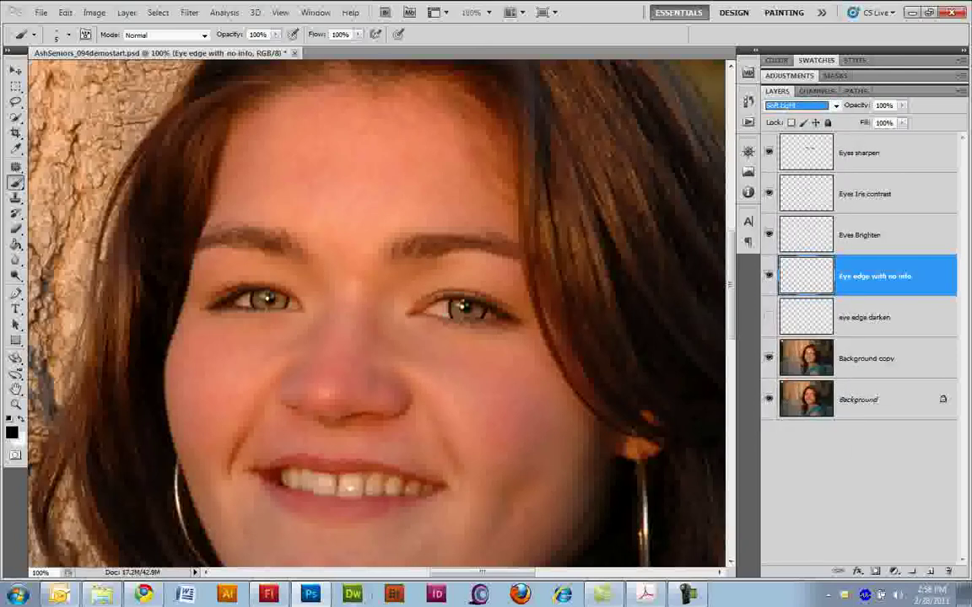
left_click(902, 106)
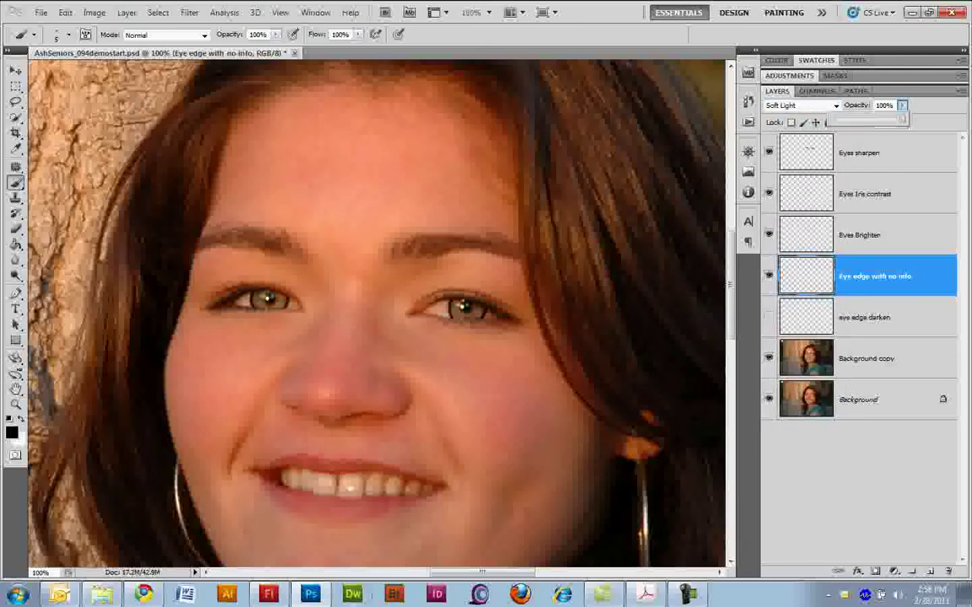
left_click_drag(902, 119, 846, 119)
Step: Compare the eyes with the Eye edge with no info layer repeatedly hidden and shown
left_click(767, 276)
left_click(768, 275)
left_click(767, 276)
left_click(768, 276)
left_click(768, 276)
left_click(767, 276)
left_click(768, 276)
left_click(768, 275)
left_click(768, 276)
left_click(768, 276)
left_click(768, 276)
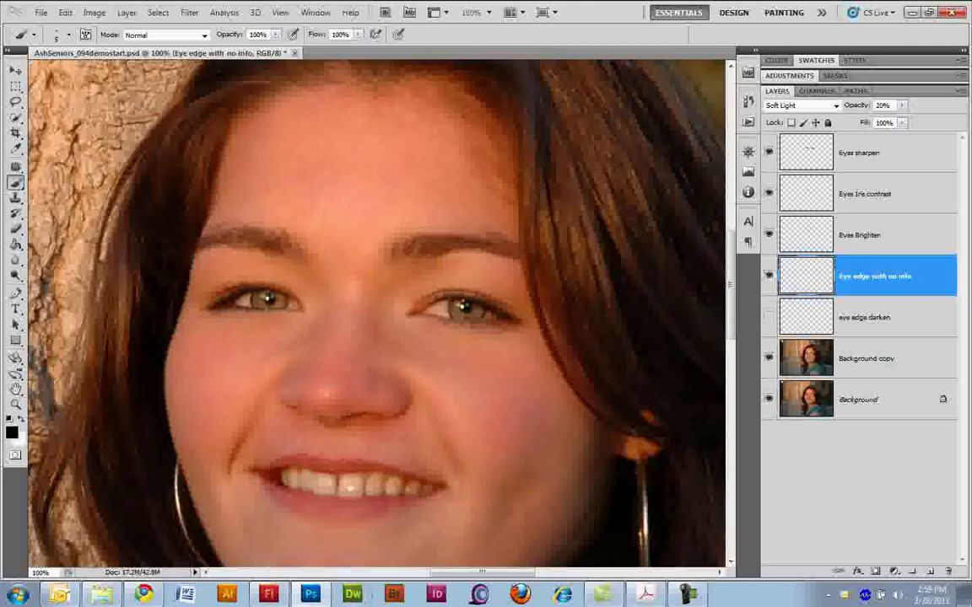
Step: Show the eye edge darken layer in place of Eye edge with no info, and add a blank layer above Eyes sharpen named "Eyelash density"
left_click(767, 276)
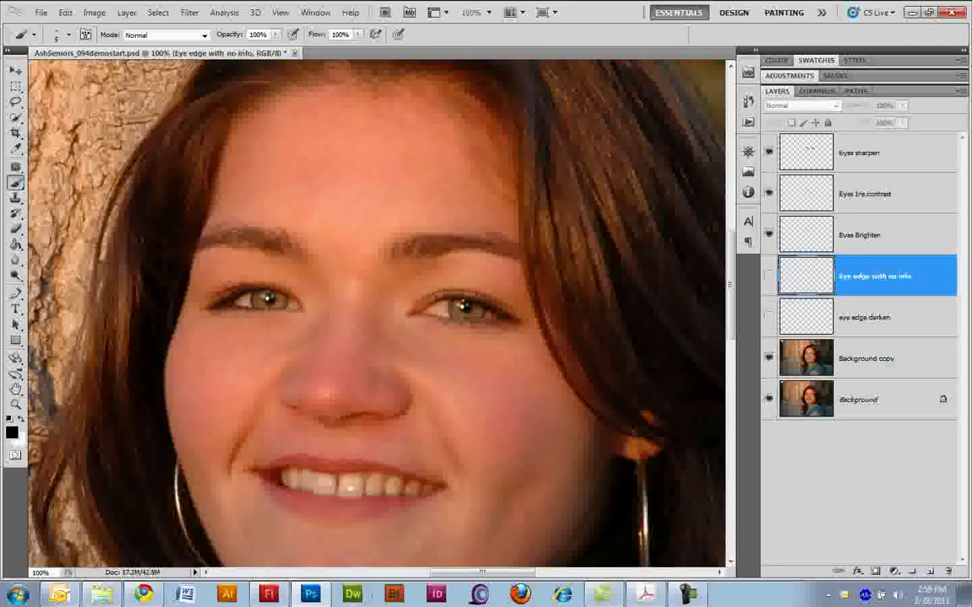
left_click(767, 317)
left_click(877, 152)
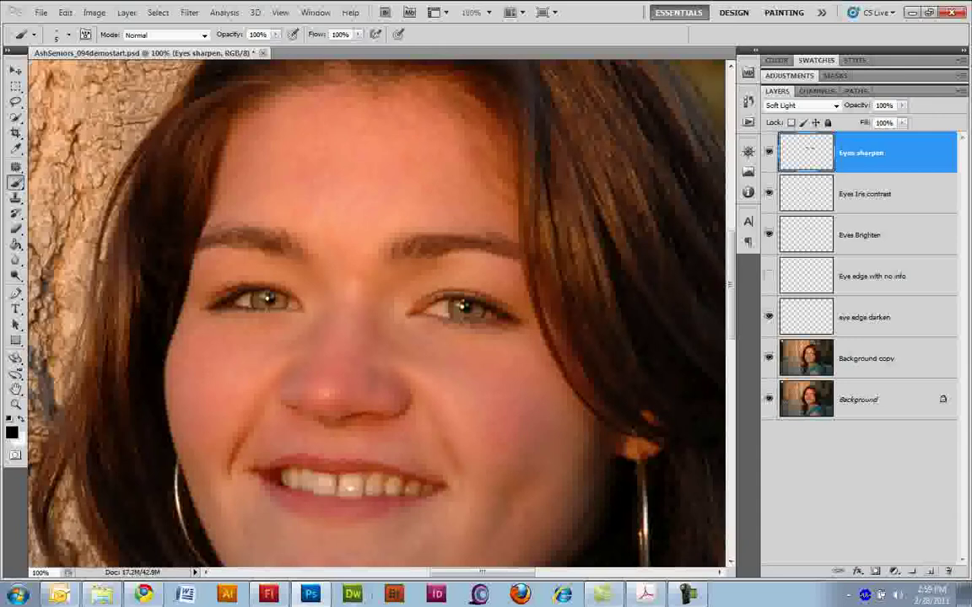
key("ctrl+shift+alt+n")
double_click(852, 152)
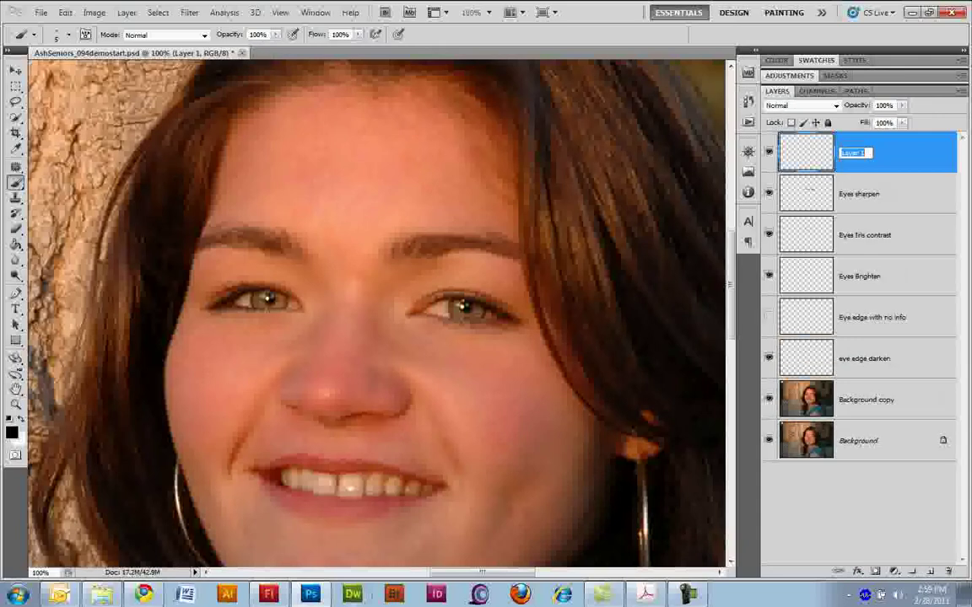
type("Eyelash de")
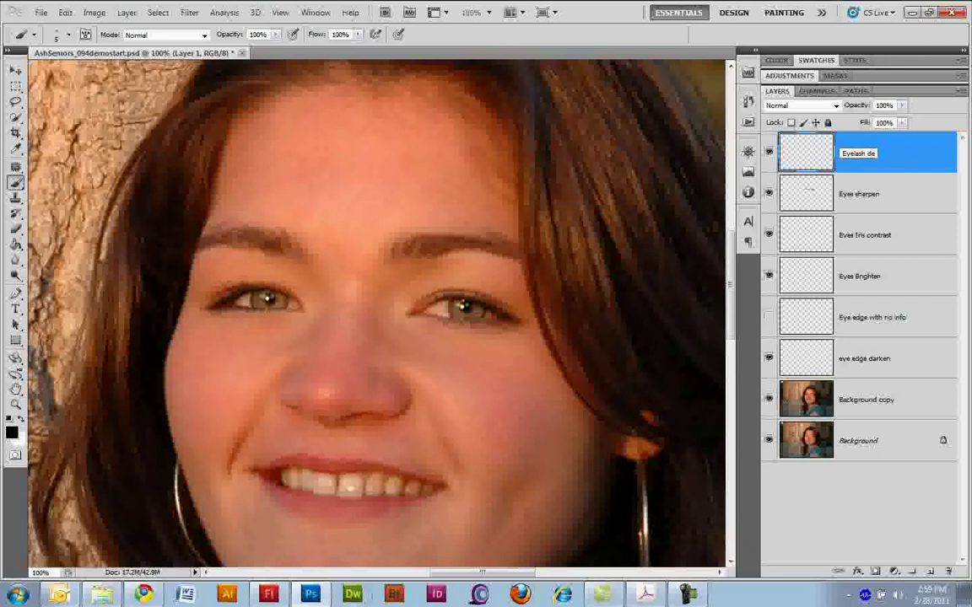
type("nsity")
key("Return")
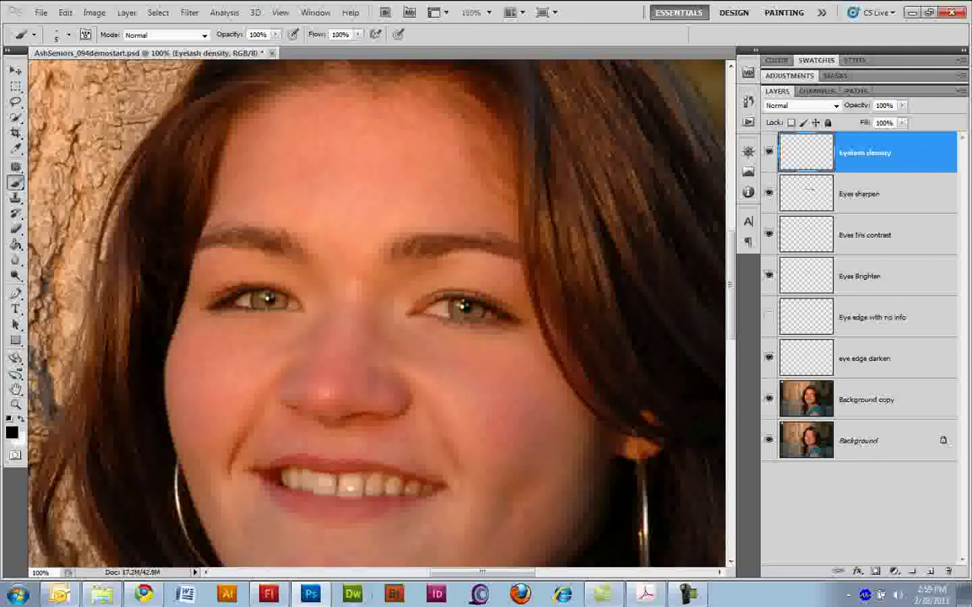
Step: Try painting thick black 5 px lash strokes on the upper lid of one eye, and undo all of them
key("z")
left_click_drag(213, 263, 323, 340)
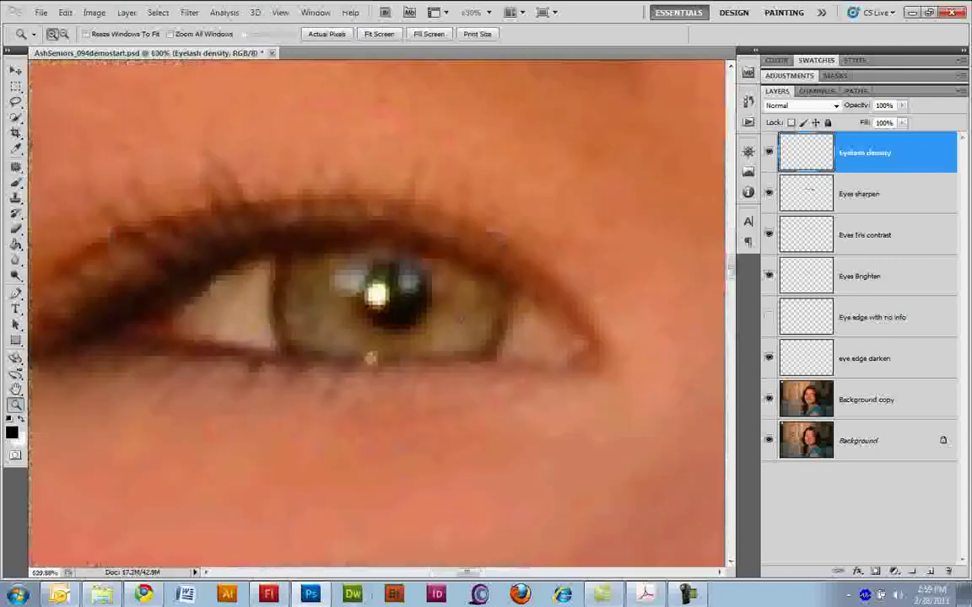
left_click_drag(380, 292, 457, 322)
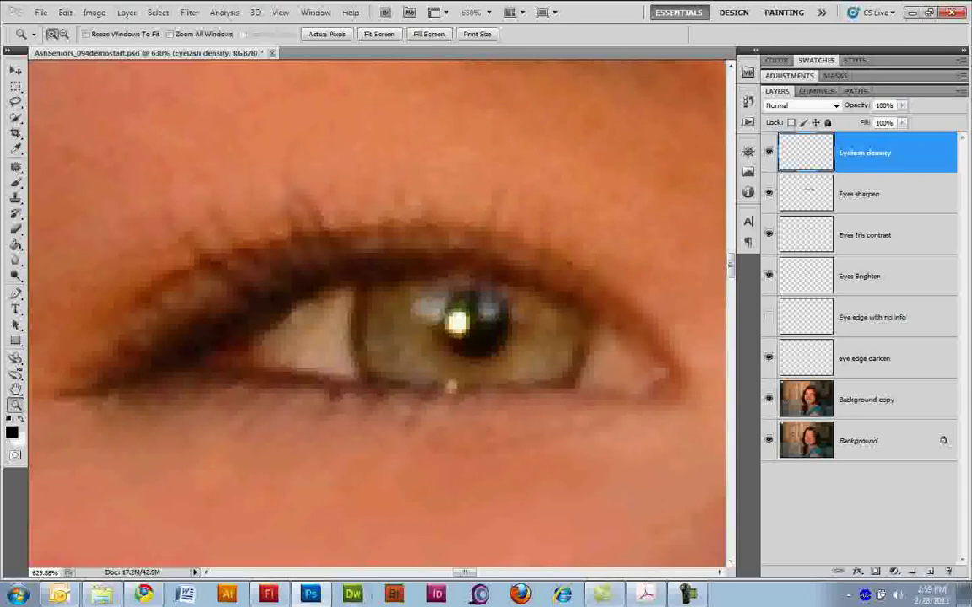
key("b")
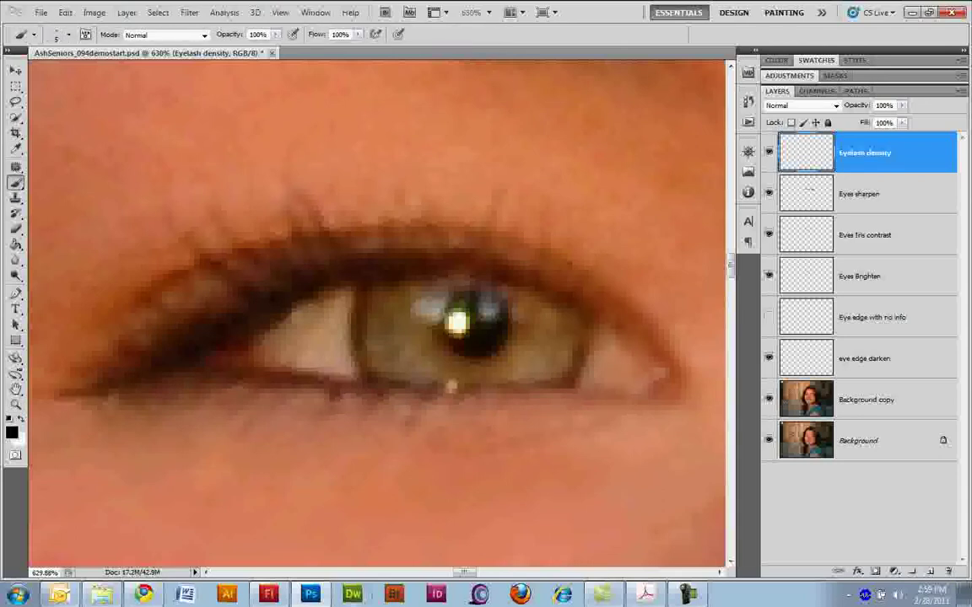
left_click_drag(487, 272, 498, 194)
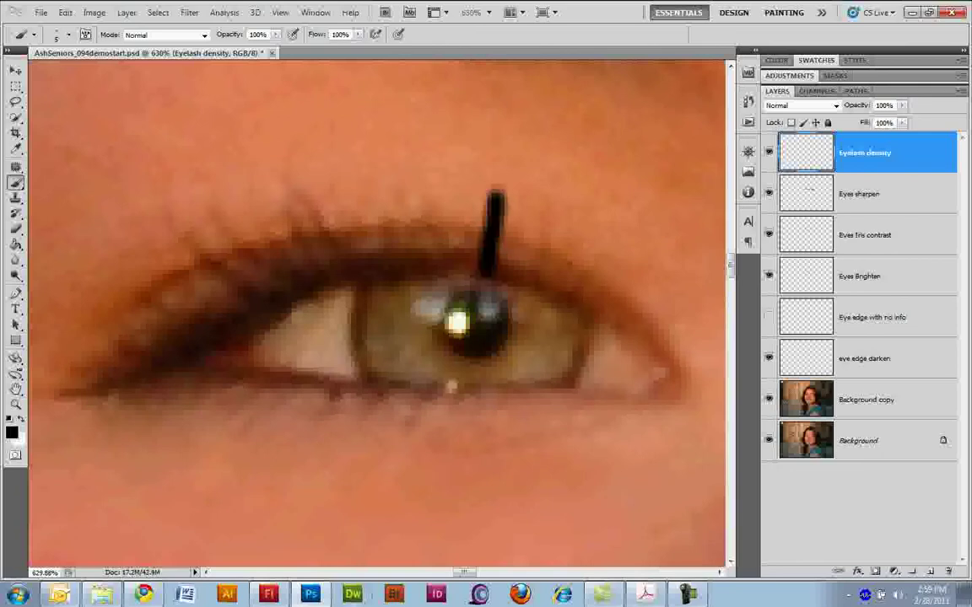
left_click_drag(391, 275, 389, 218)
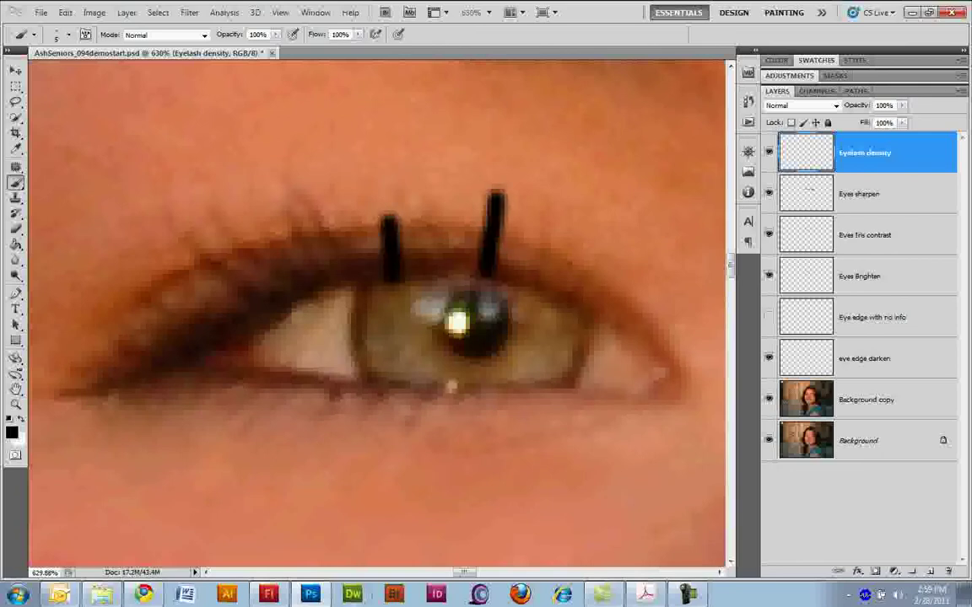
left_click_drag(358, 269, 316, 187)
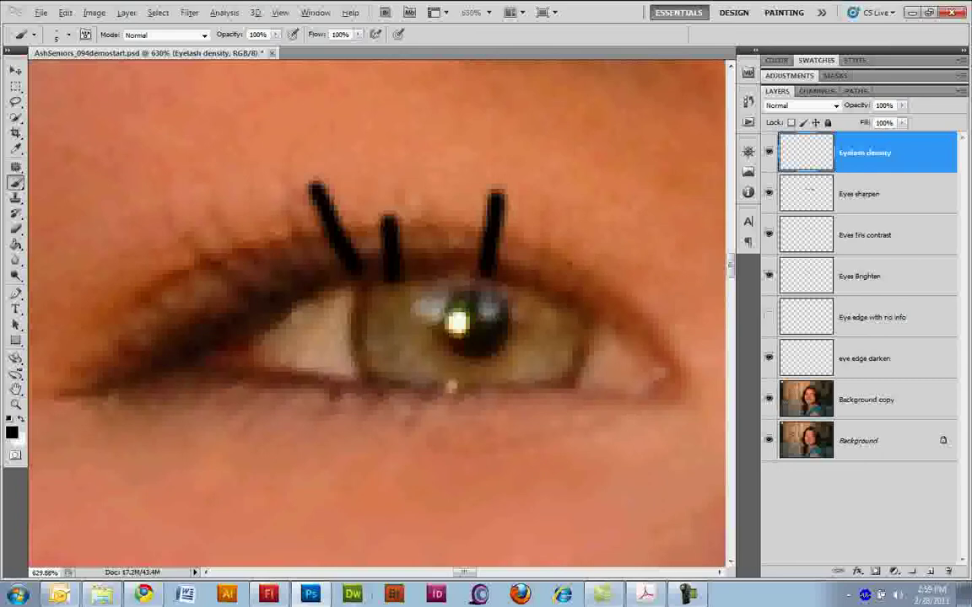
key("ctrl+alt+z")
key("ctrl+alt+z")
key("ctrl+alt+z")
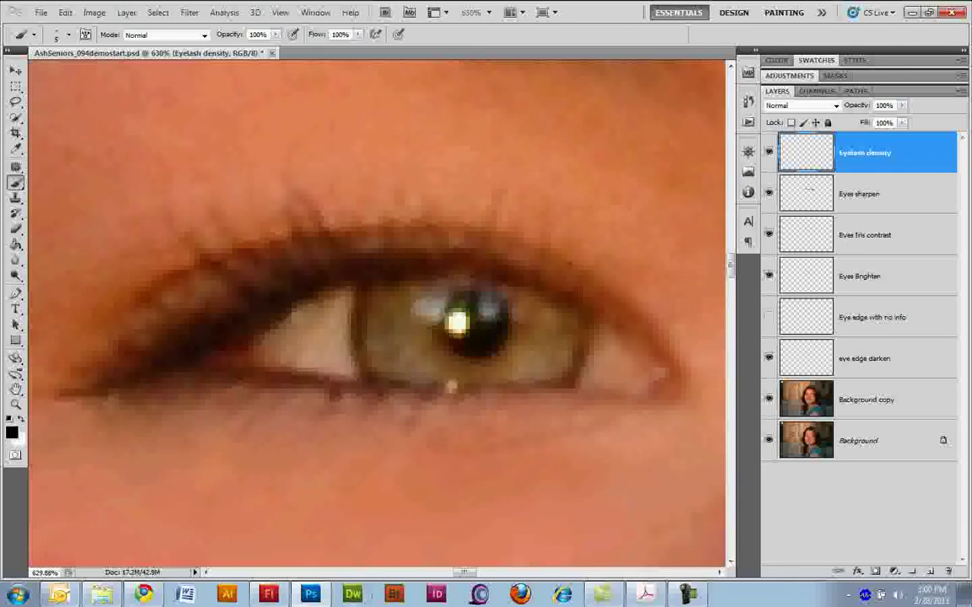
Step: Set the brush's Shape Dynamics size control to Fade over 25 steps and reduce the brush size to 3 px
left_click(316, 12)
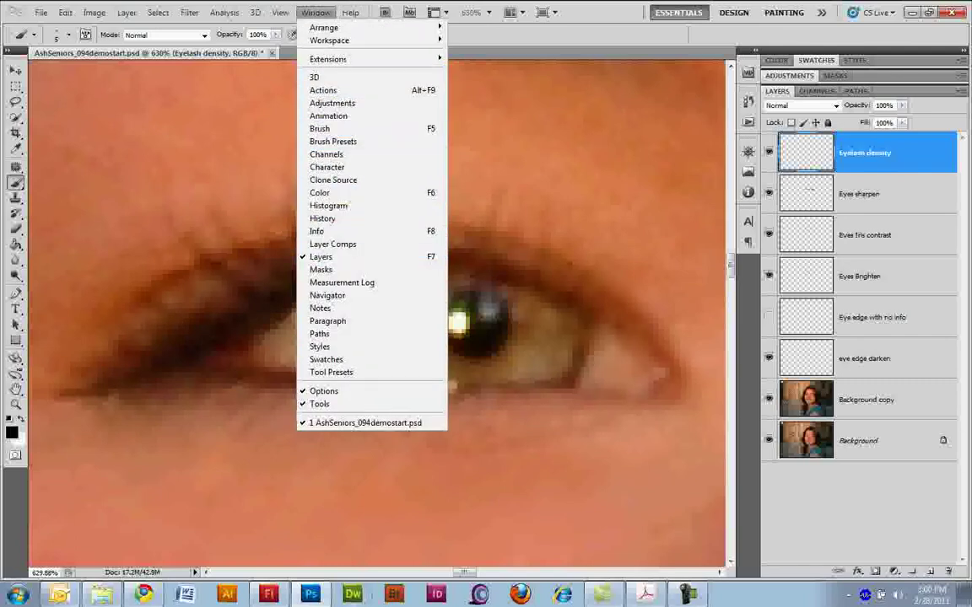
left_click(320, 128)
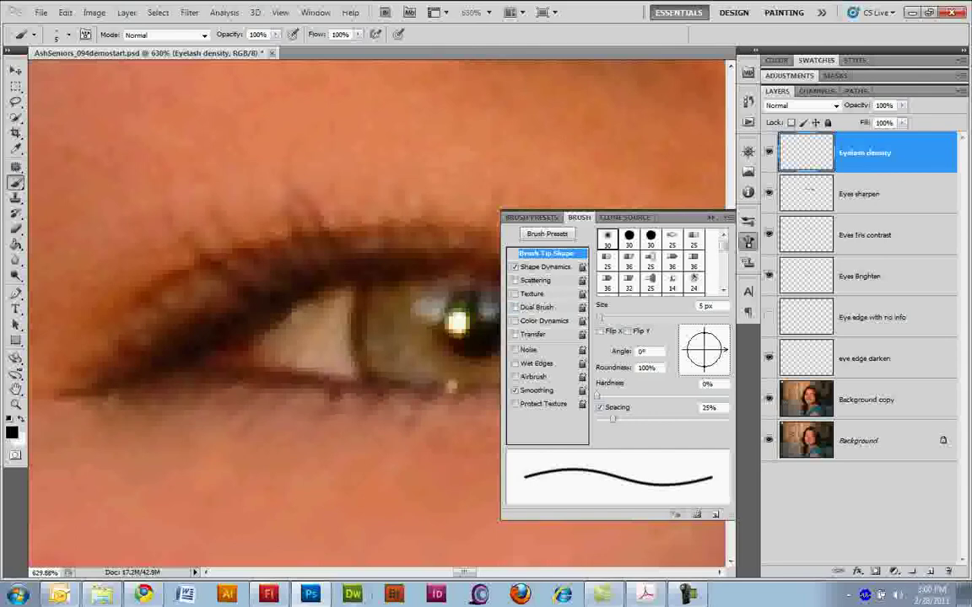
left_click(546, 267)
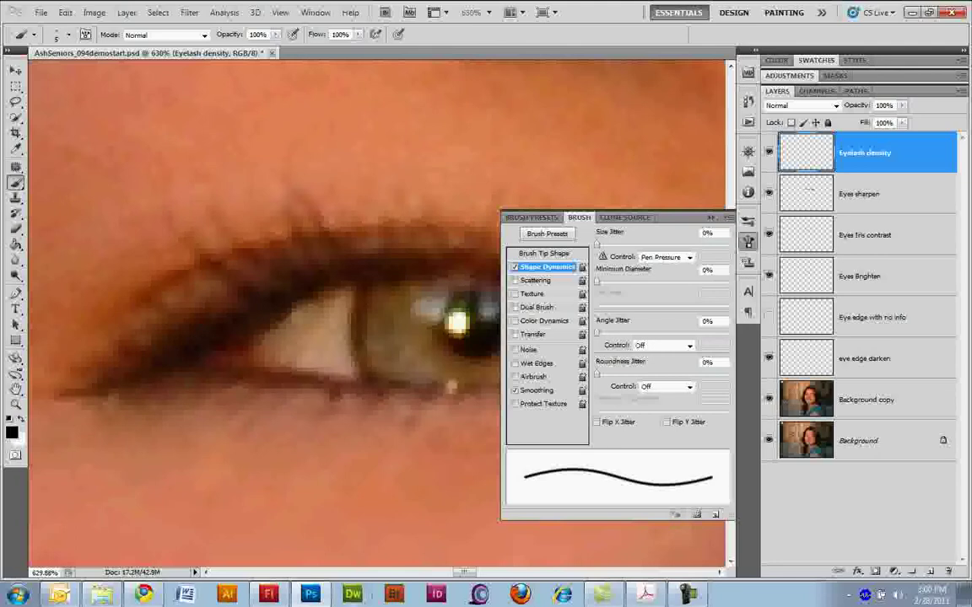
left_click(667, 256)
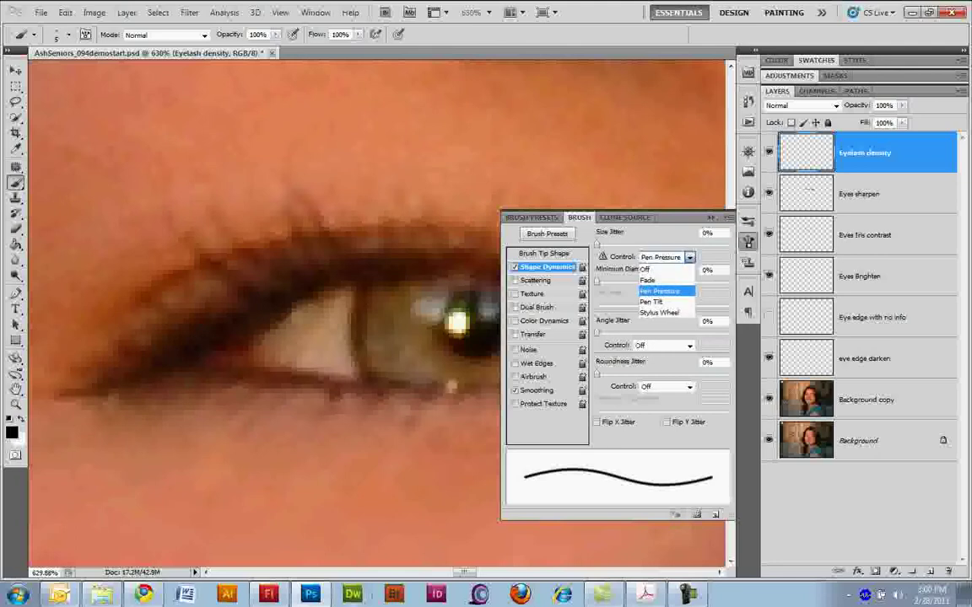
left_click(647, 280)
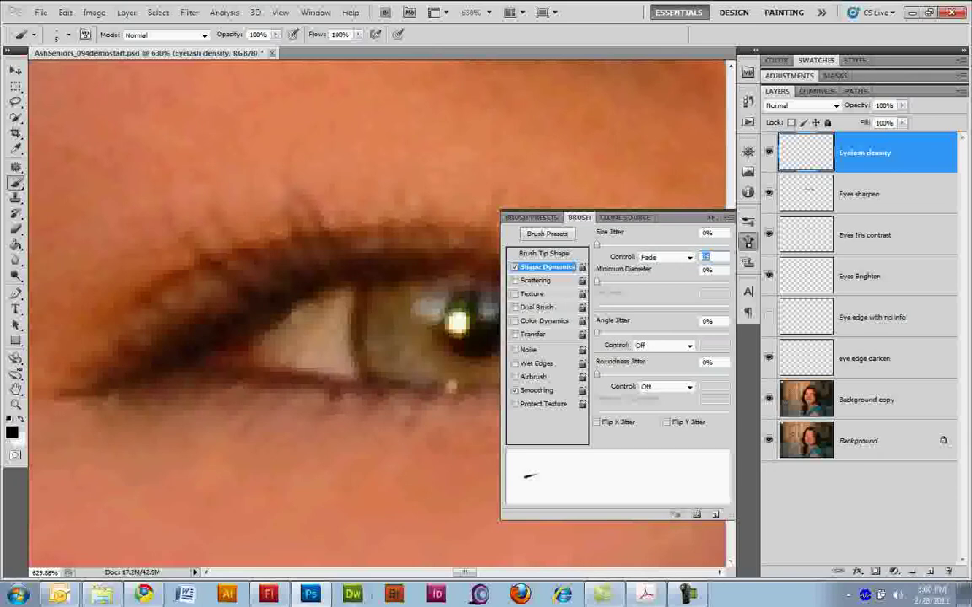
type("25")
key("Return")
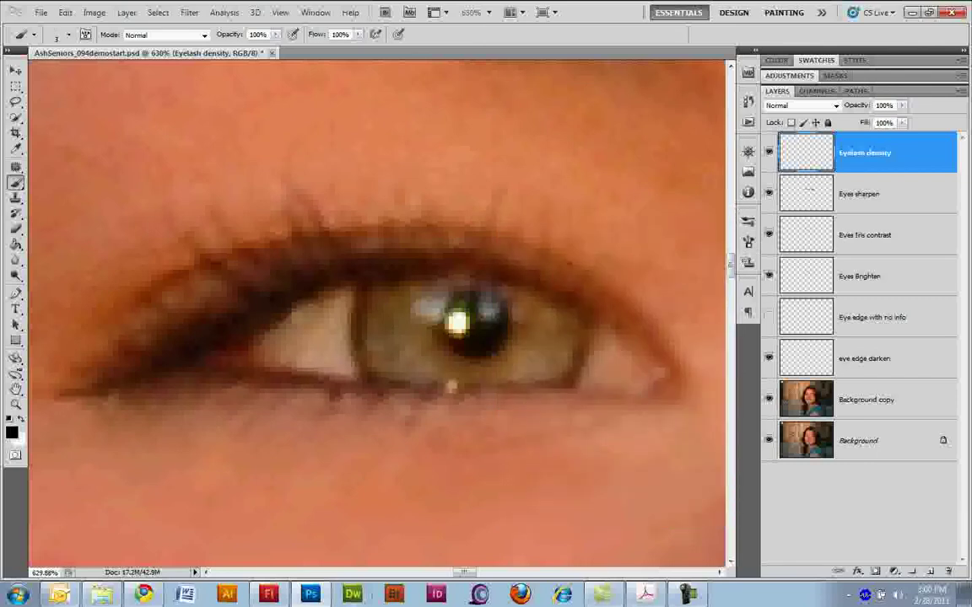
Step: Paint tapered black lashes along the upper lid on the Eyelash density layer, five toward the outer side and two above the iris
left_click_drag(342, 258, 291, 187)
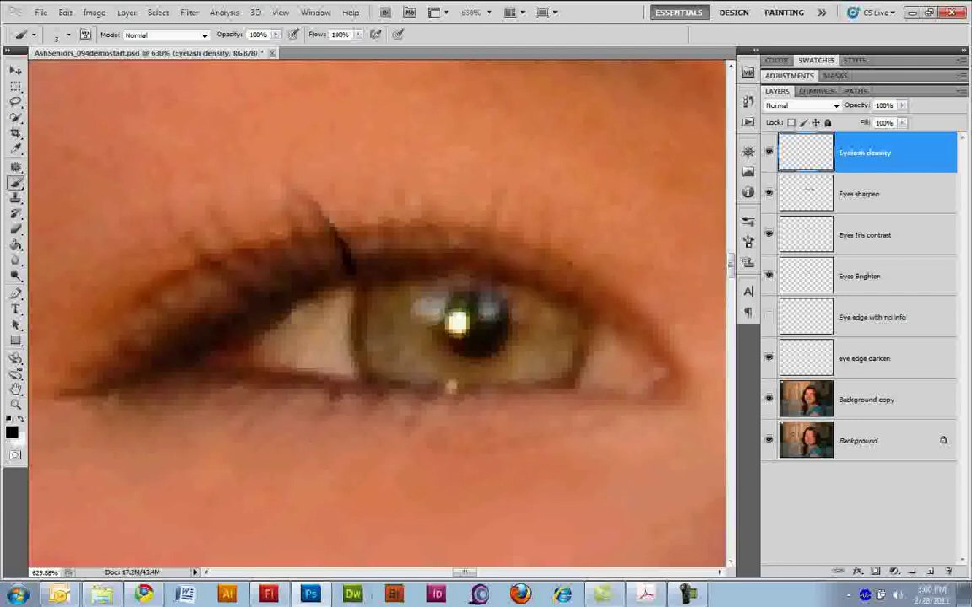
left_click_drag(314, 258, 291, 211)
left_click_drag(277, 262, 232, 195)
left_click_drag(260, 266, 210, 217)
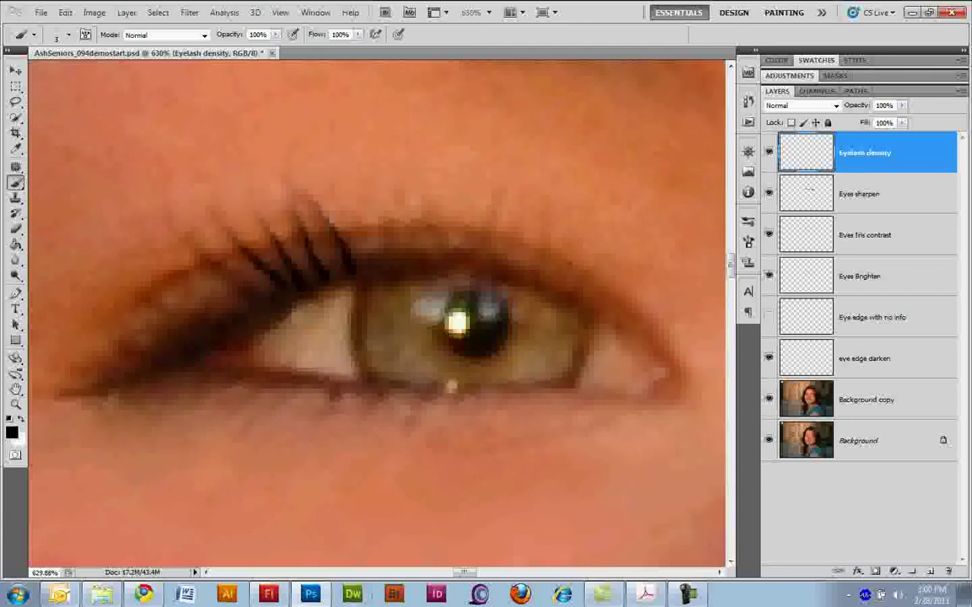
left_click_drag(231, 270, 179, 222)
left_click_drag(480, 255, 499, 189)
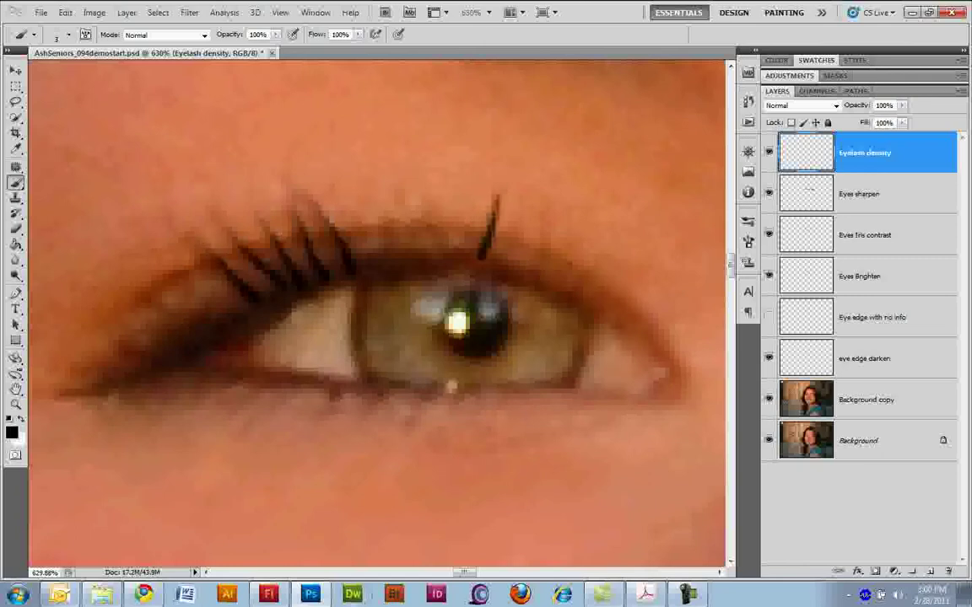
left_click_drag(544, 272, 553, 201)
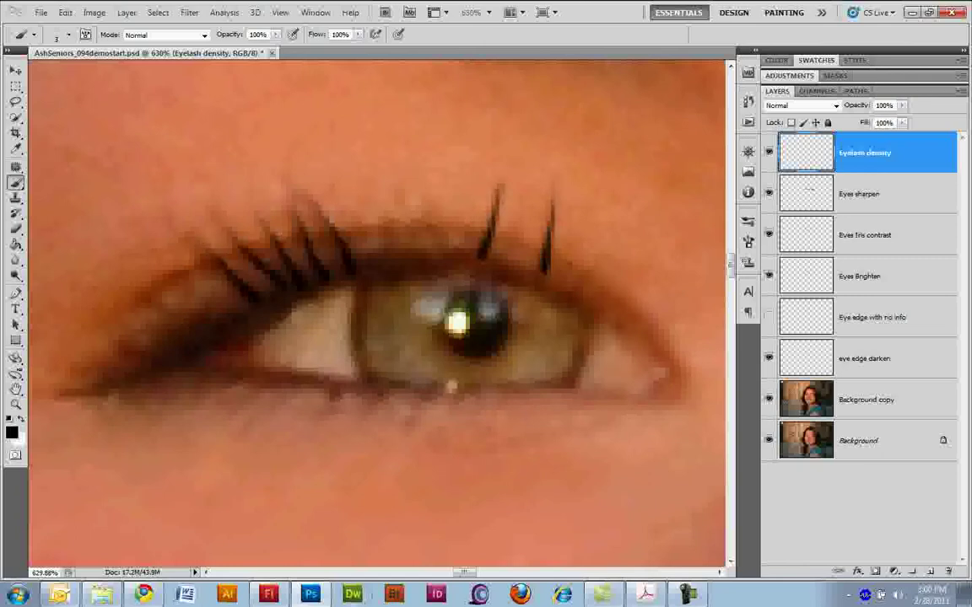
Step: Paint a row of tapered black lashes along the lower lid, from below the iris out toward the eye's outer corner
left_click_drag(433, 395, 398, 445)
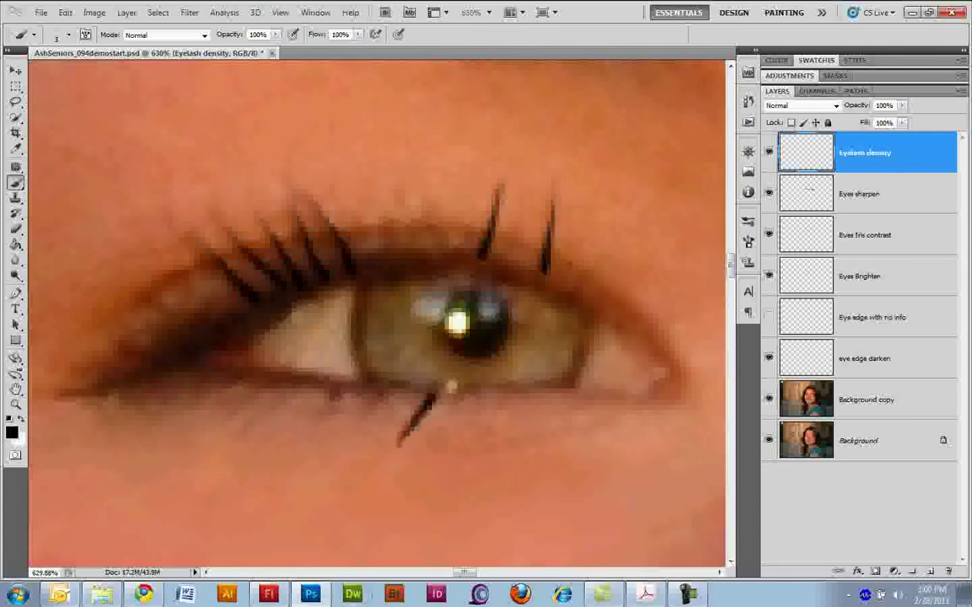
left_click_drag(387, 395, 337, 447)
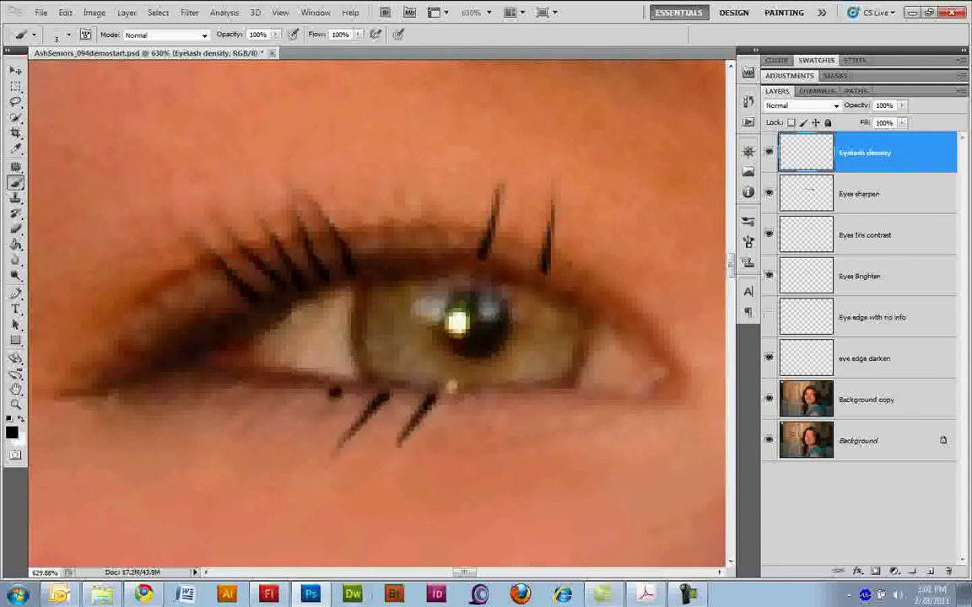
left_click_drag(338, 390, 292, 445)
left_click_drag(302, 386, 240, 429)
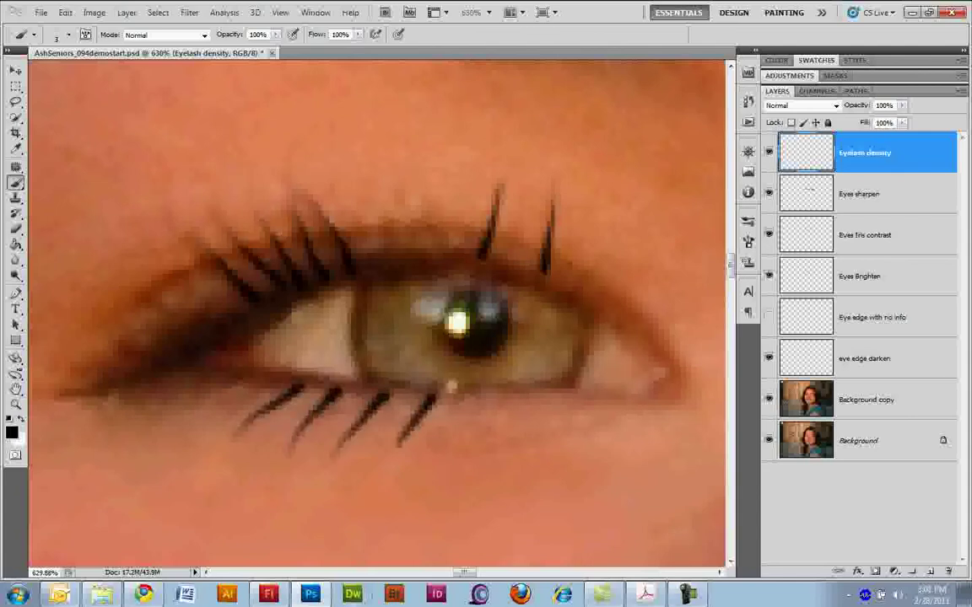
left_click_drag(265, 384, 211, 426)
left_click_drag(243, 384, 181, 413)
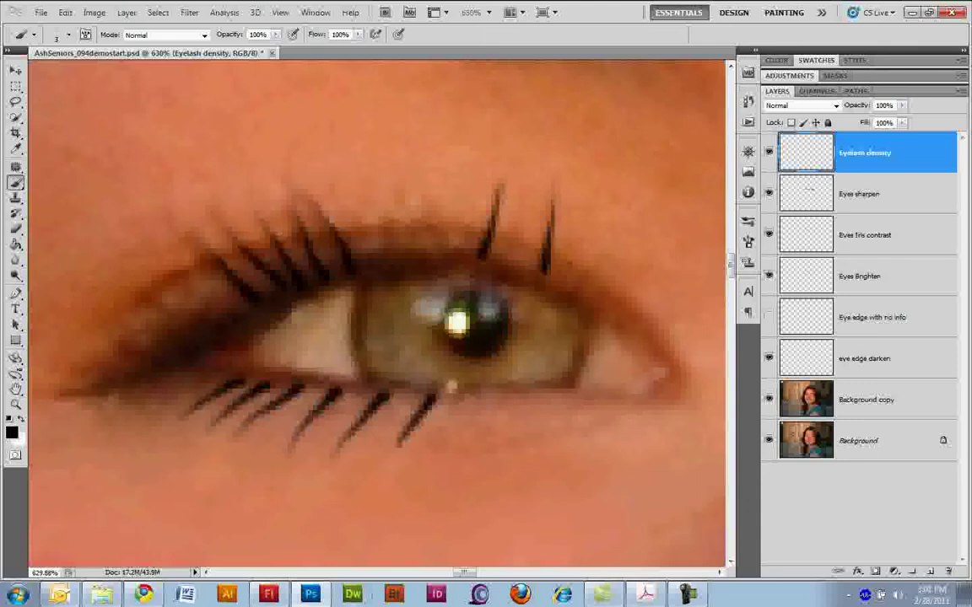
left_click_drag(210, 377, 148, 394)
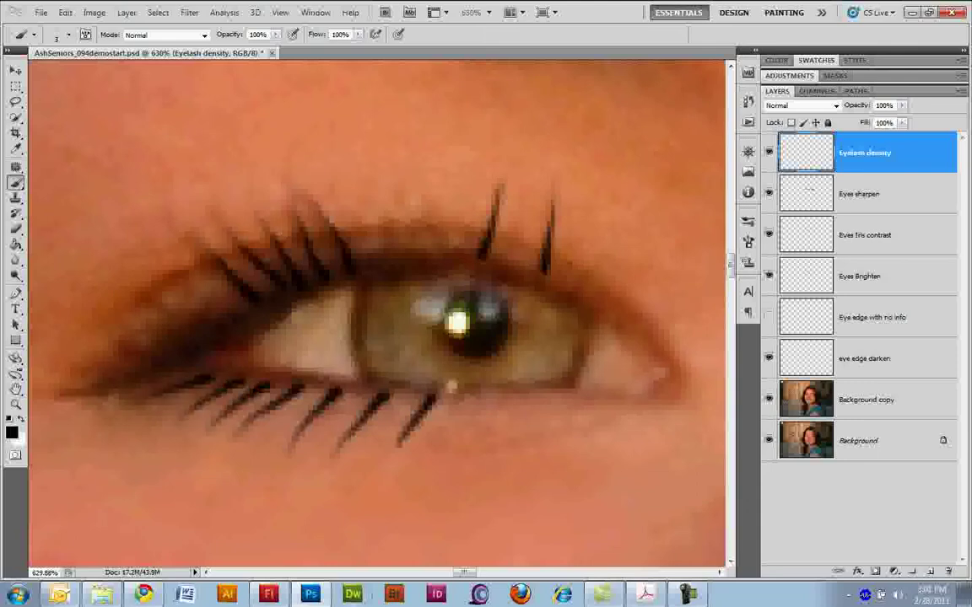
Step: Fill in upper and lower lashes at the eye's outer corner, plus one more lash below the iris and one above it
left_click_drag(207, 291, 161, 250)
left_click_drag(183, 311, 133, 257)
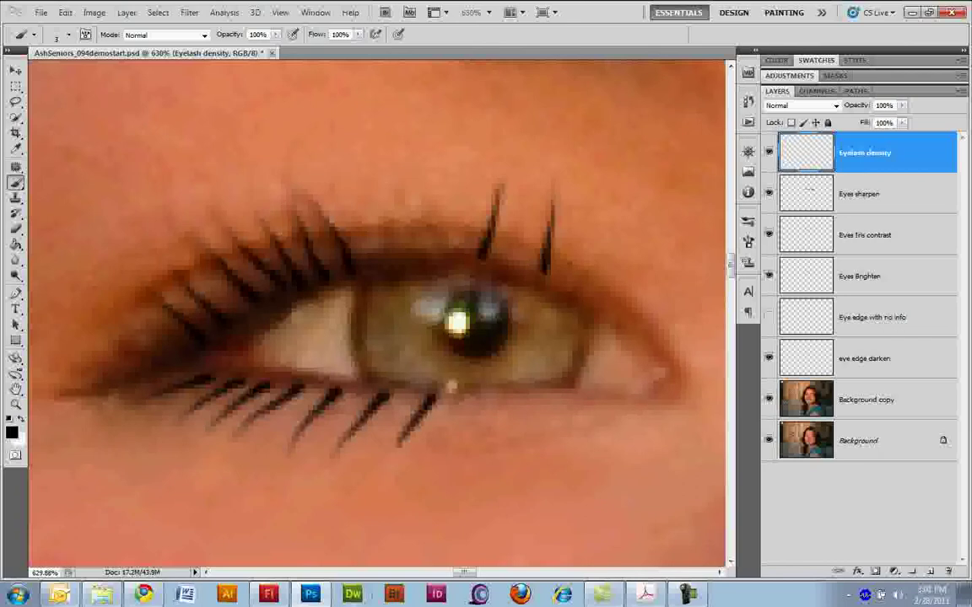
left_click_drag(173, 346, 114, 333)
left_click_drag(173, 366, 125, 399)
left_click_drag(514, 392, 488, 439)
left_click_drag(447, 259, 421, 196)
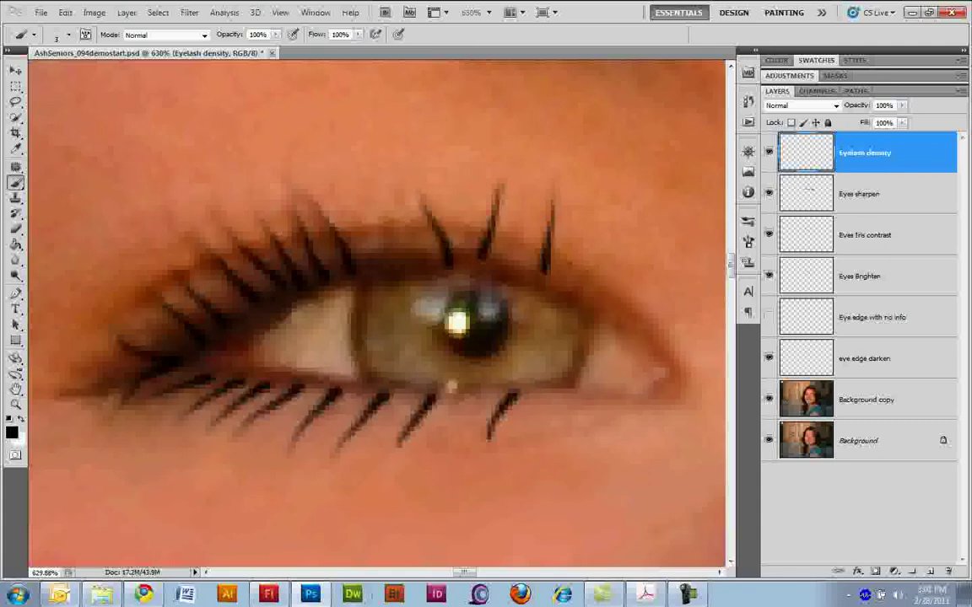
Step: Paint two more tapered lashes above the iris's outer edge and set the Eyelash density layer's blend mode to Soft Light
left_click_drag(417, 263, 393, 200)
left_click_drag(390, 262, 372, 192)
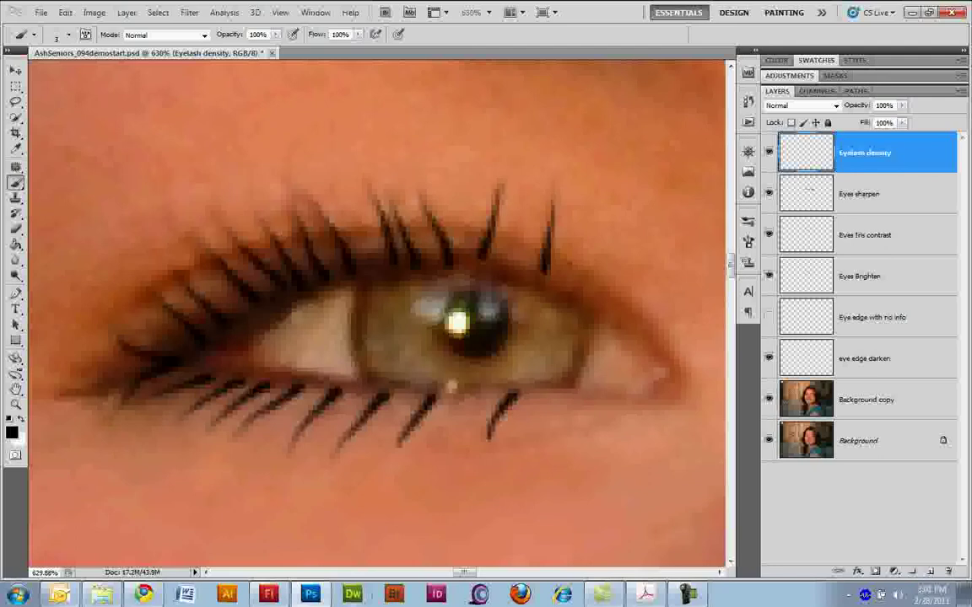
left_click(801, 106)
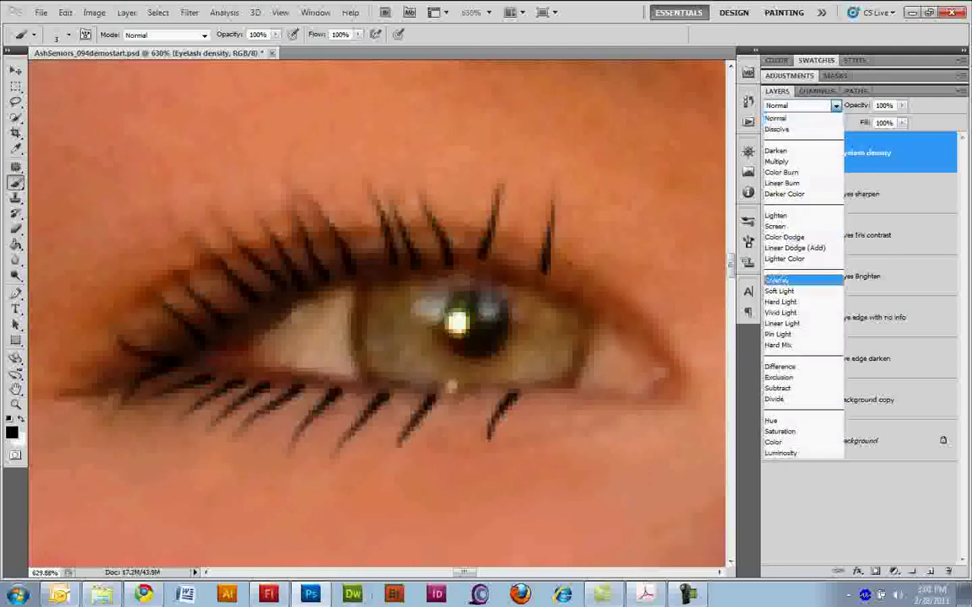
left_click(781, 283)
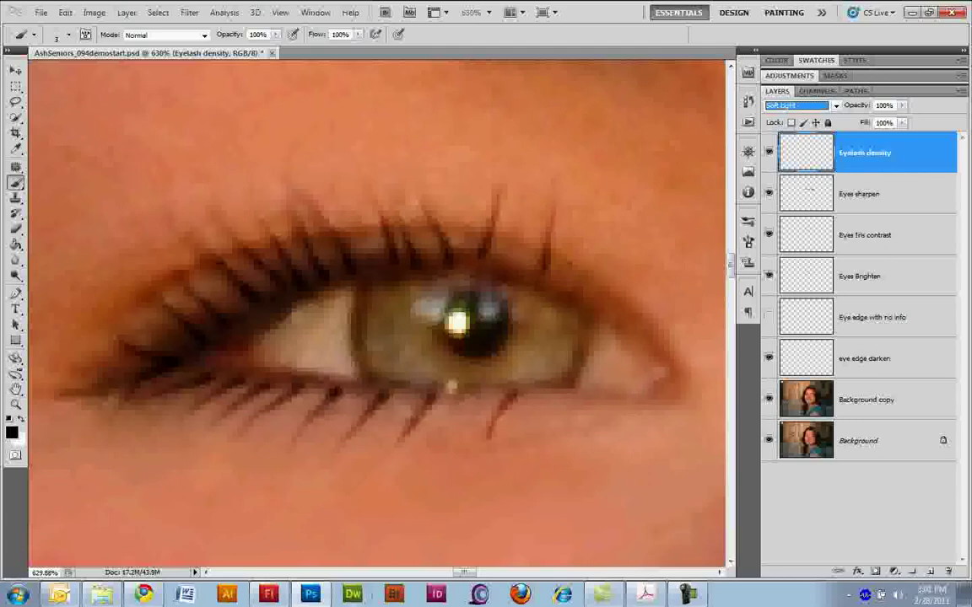
Step: Lower the Eyelash density layer's opacity to 25%, judging the effect on the whole face at 100% zoom
left_click(901, 105)
left_click_drag(902, 118, 858, 119)
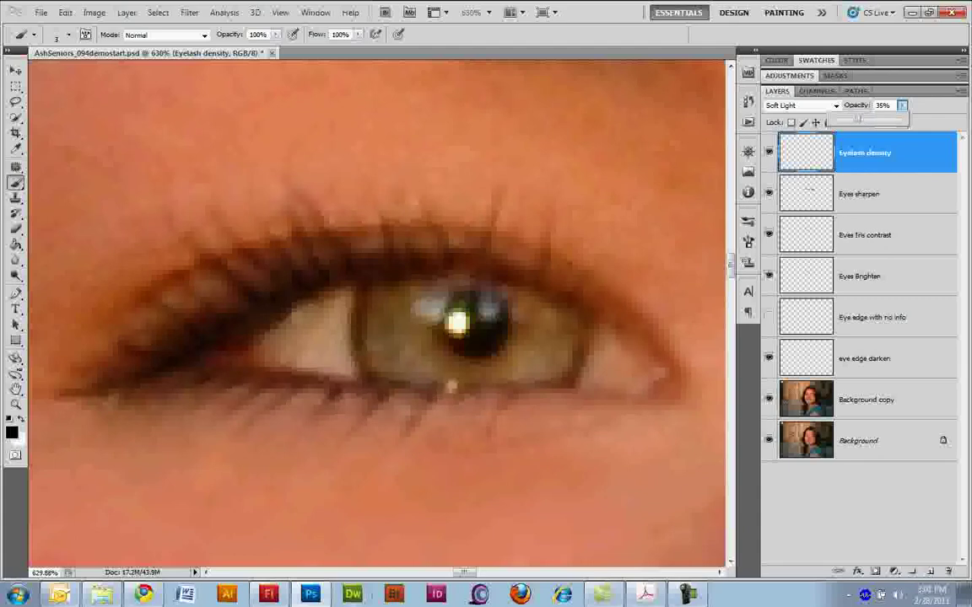
key("ctrl+1")
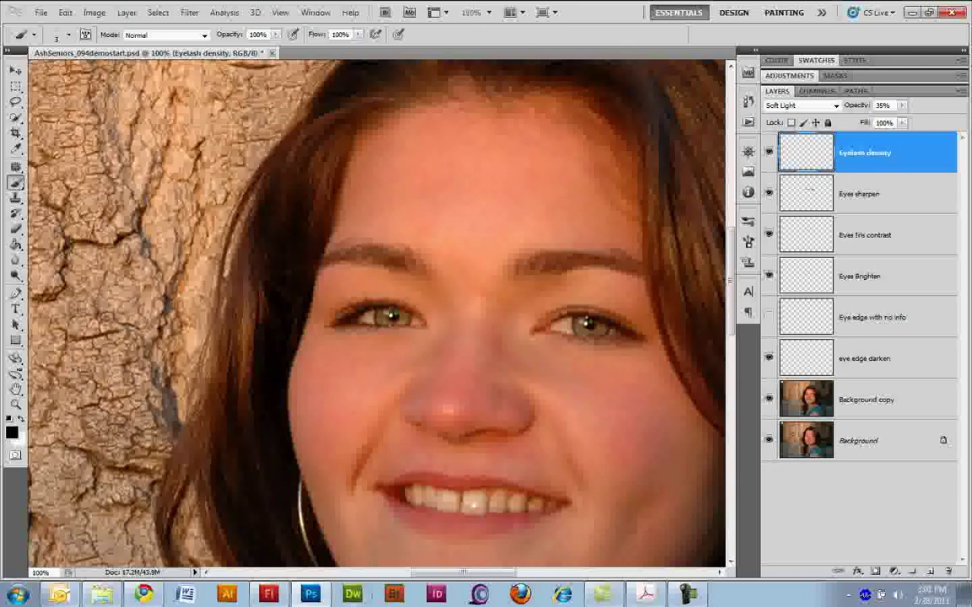
left_click(768, 152)
left_click(769, 152)
left_click(902, 106)
left_click_drag(903, 120, 896, 120)
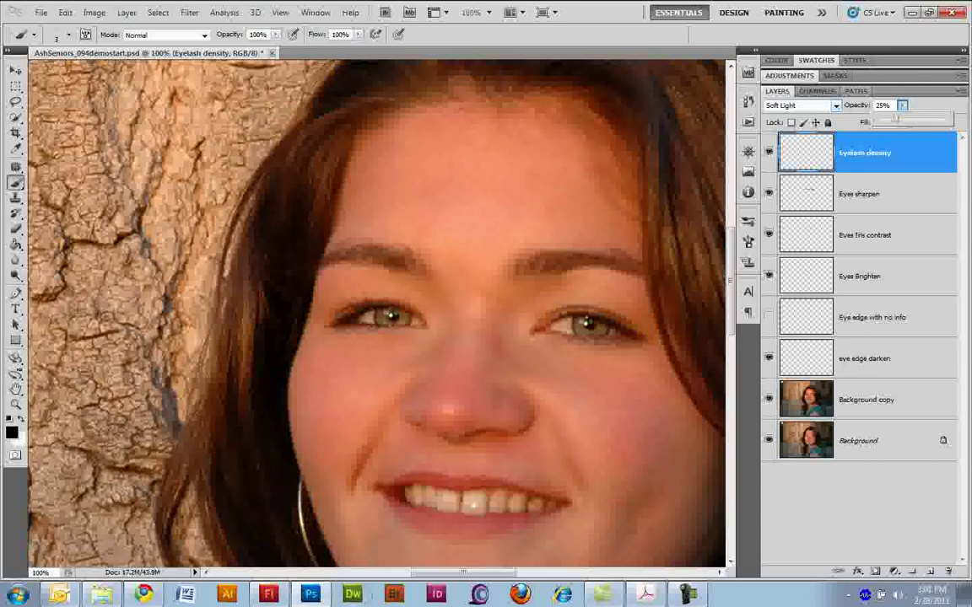
Step: Compare the eyes with and without the Eyelash density layer
left_click(768, 153)
left_click(769, 153)
left_click(769, 152)
left_click(769, 153)
left_click(769, 152)
left_click(769, 152)
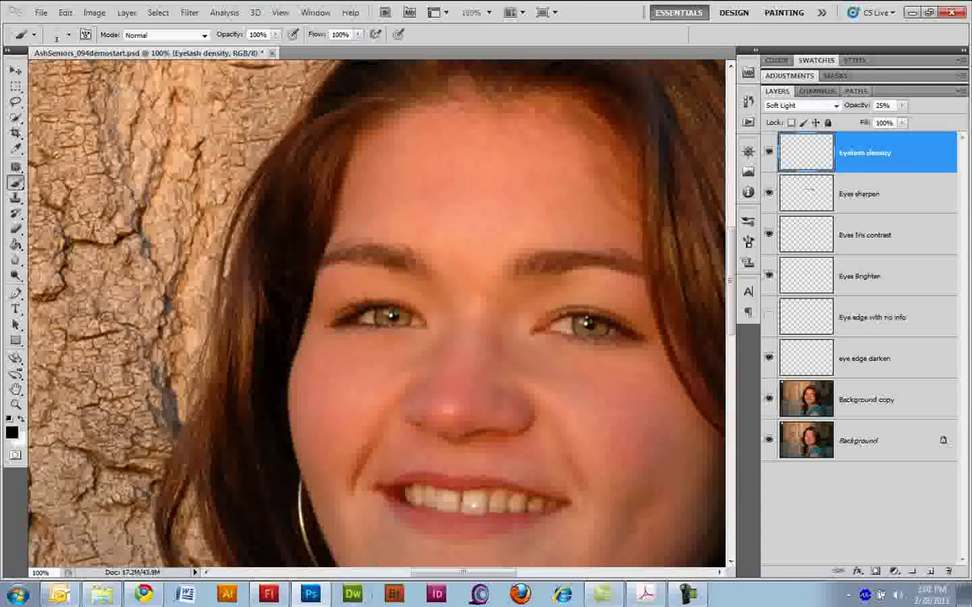
left_click(768, 153)
left_click(769, 153)
Step: Select the Background copy layer and start masking the lower lip in Quick Mask mode with a 30 px brush
left_click_drag(447, 337, 295, 217)
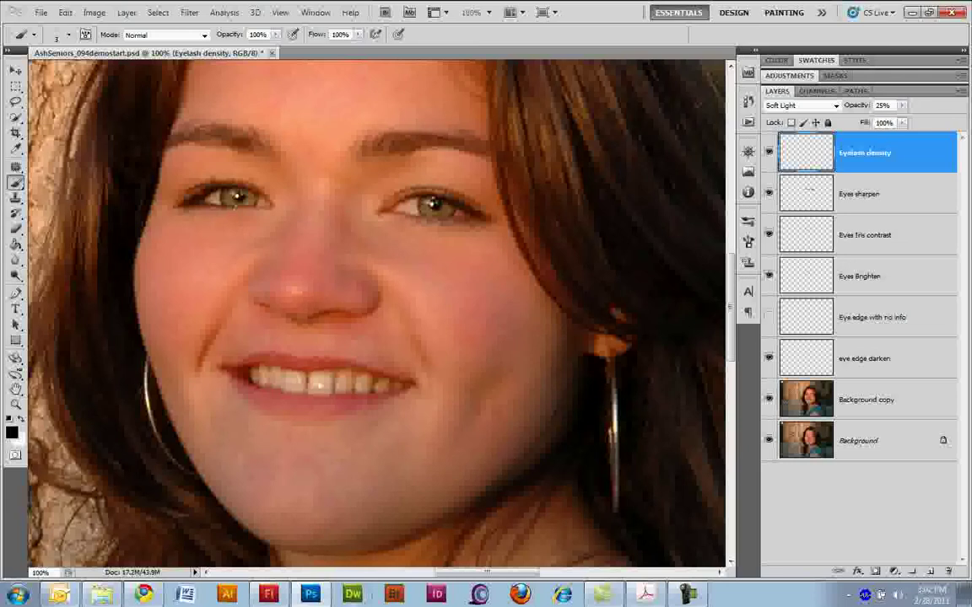
left_click(878, 399)
key("z")
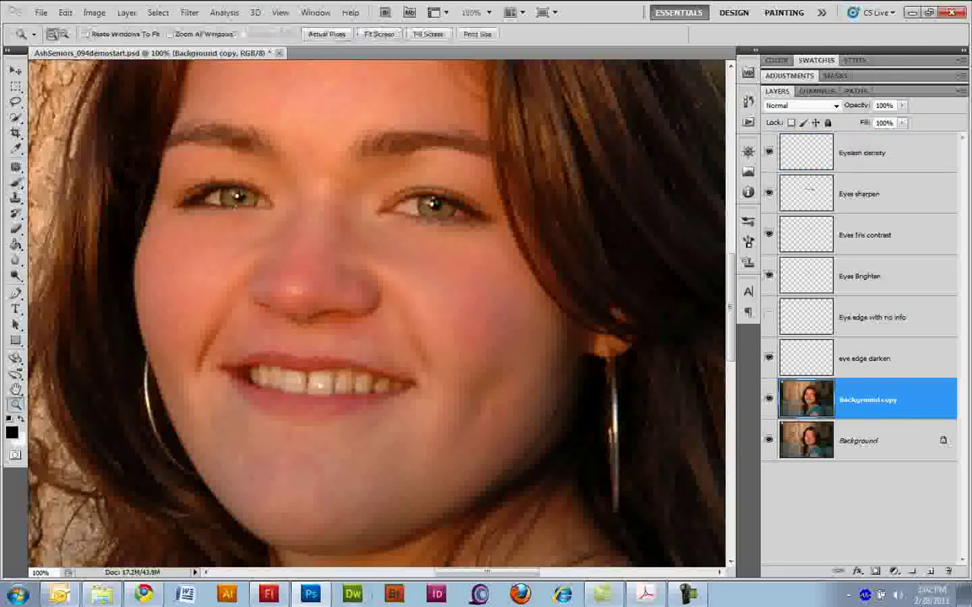
left_click(342, 381)
left_click_drag(342, 381, 401, 391)
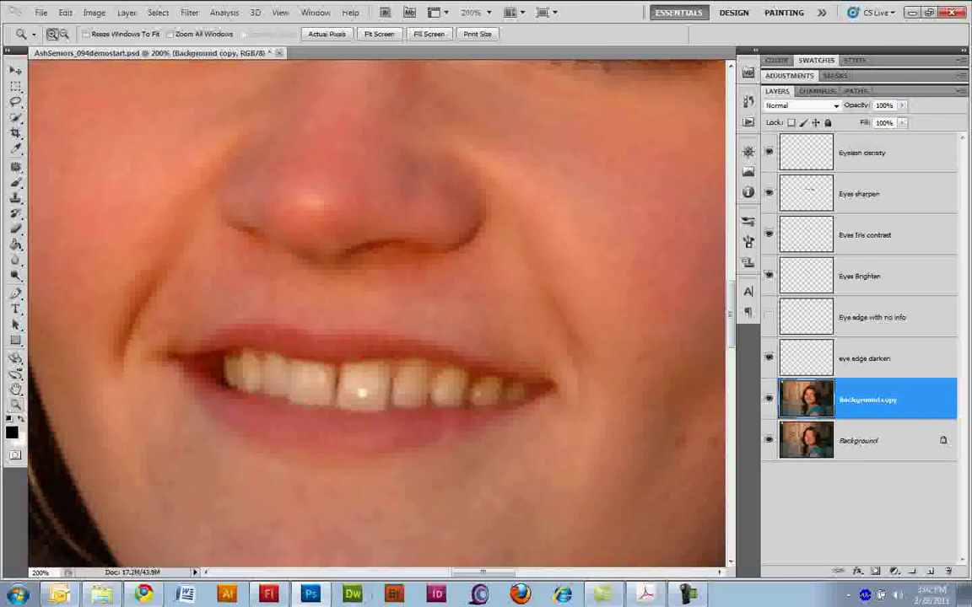
key("b")
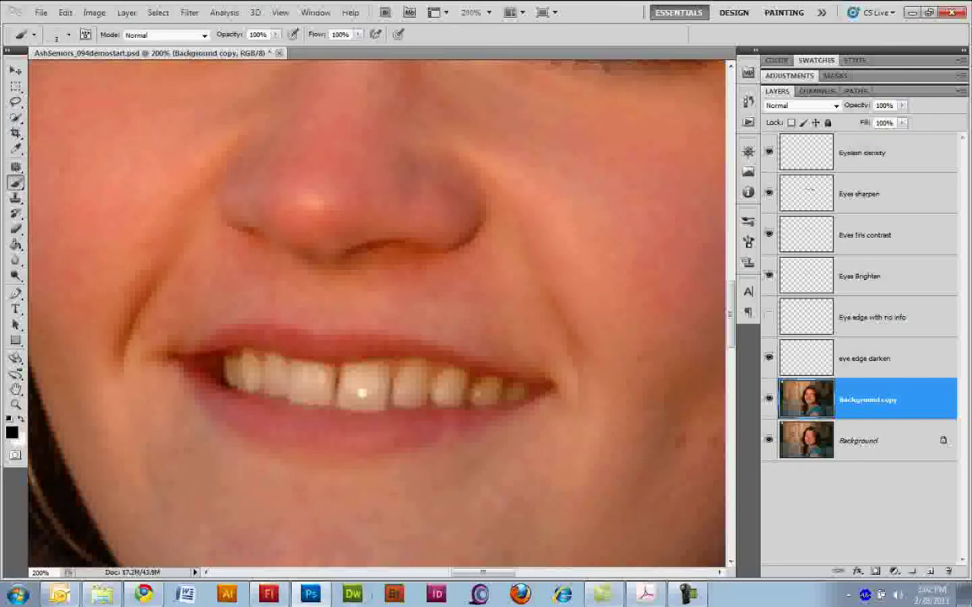
key("q")
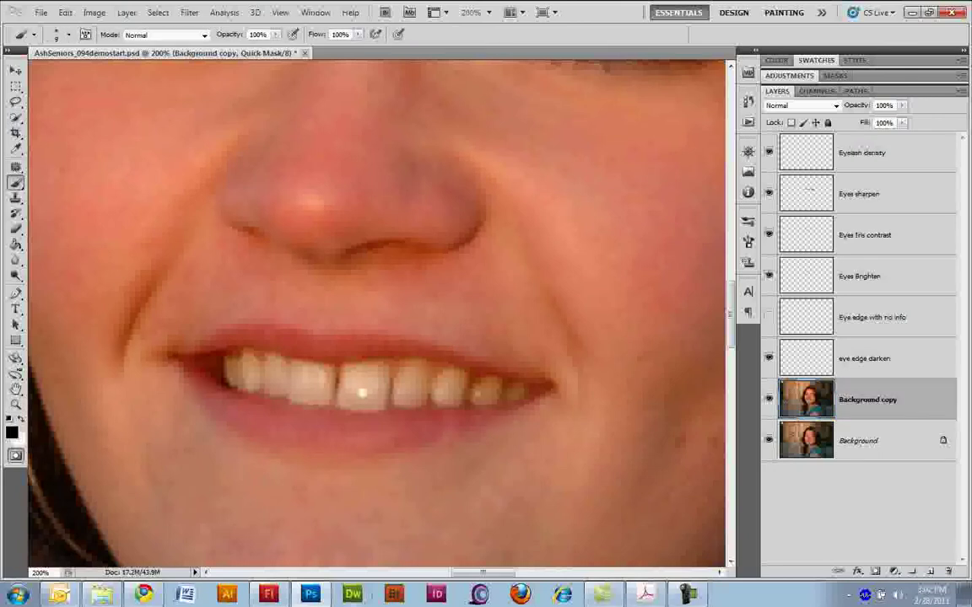
key("bracketright")
key("bracketright")
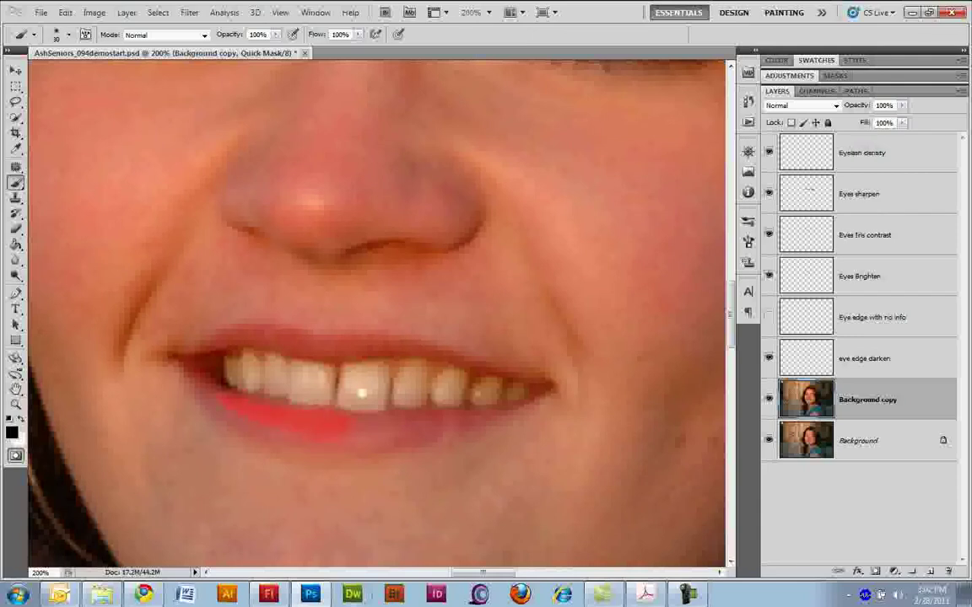
Step: Turn off the brush's Shape Dynamics size control so that strokes no longer fade
key("F5")
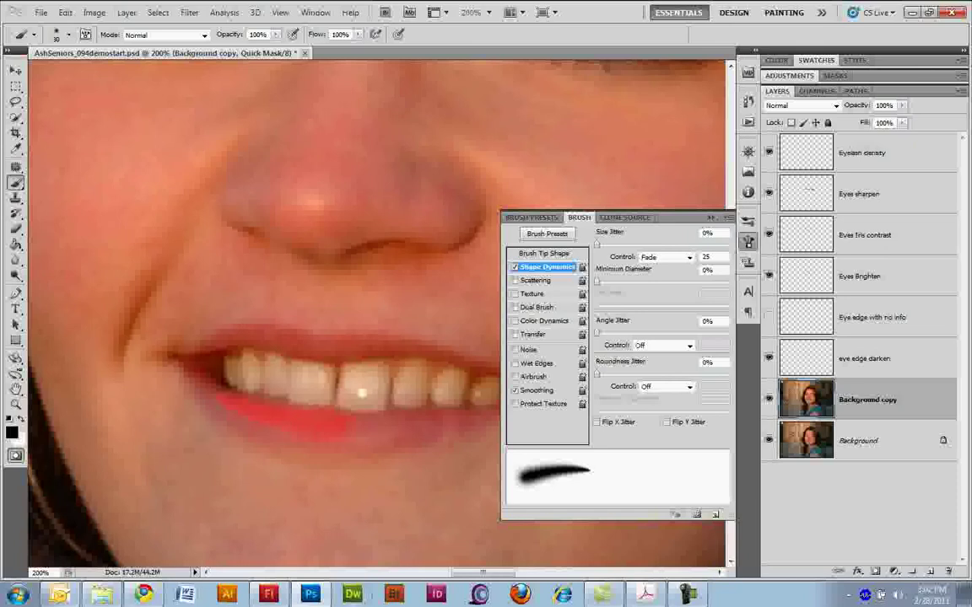
left_click(666, 256)
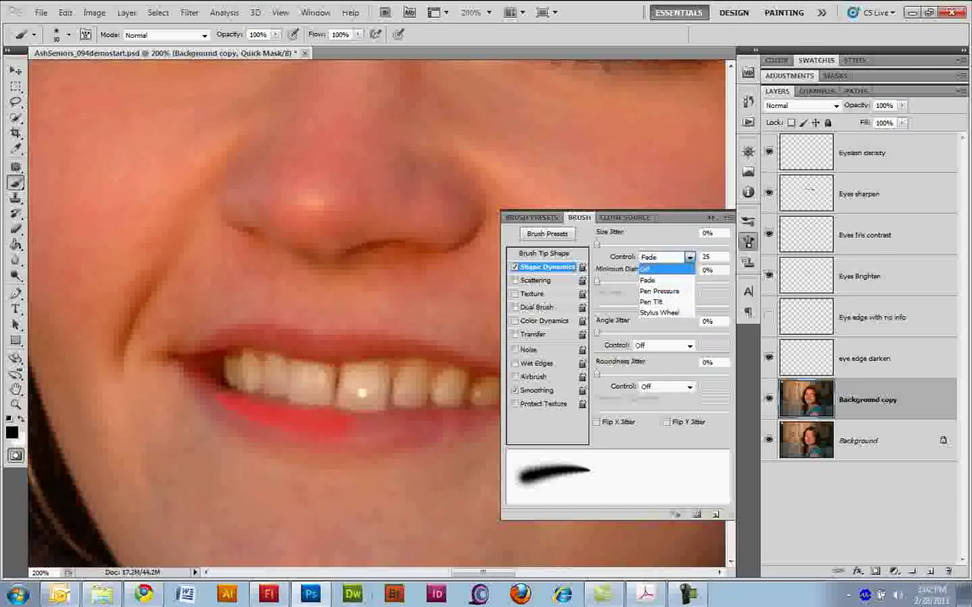
left_click(663, 269)
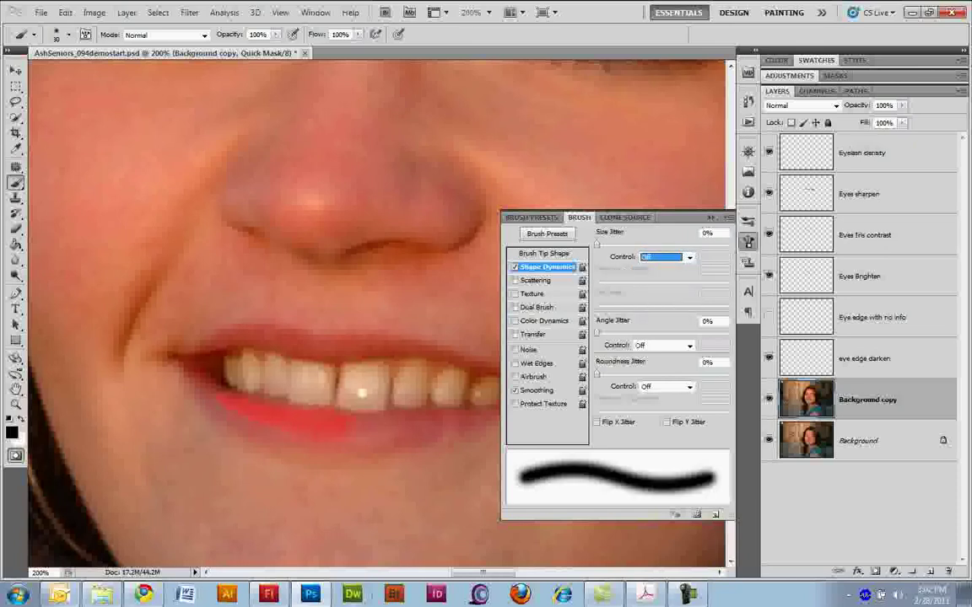
key("F5")
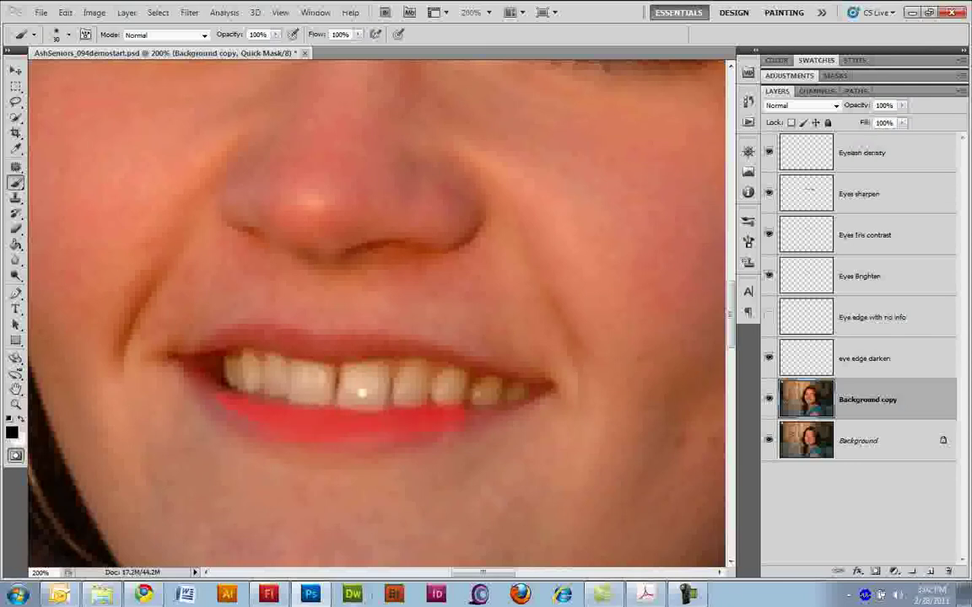
Step: Mask the rest of both lips, using a 10 px brush for the narrow mouth corner, and convert the mask into a selection
left_click_drag(228, 406, 193, 367)
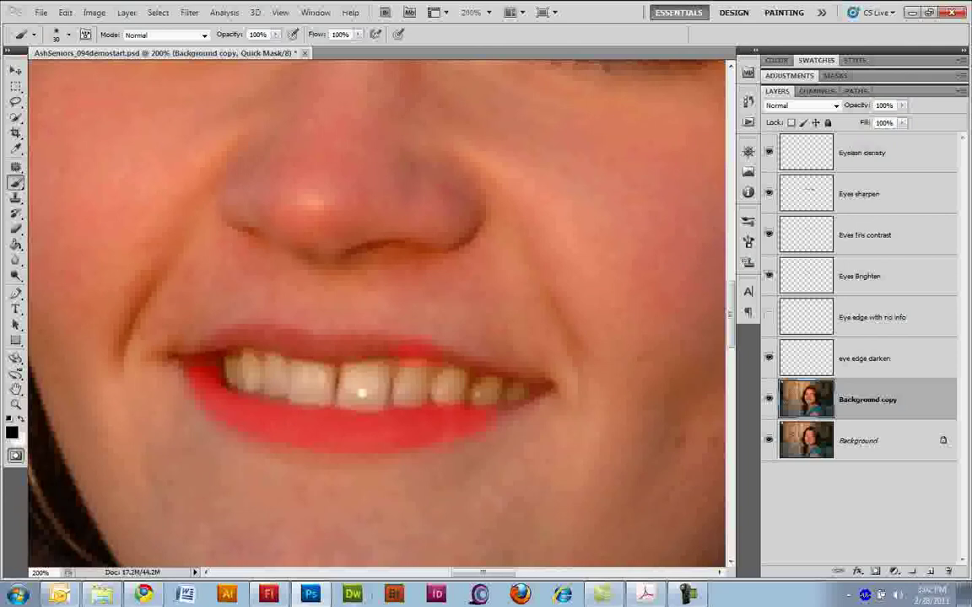
mouse_move(415, 353)
left_mouse_down()
mouse_move(236, 335)
mouse_move(185, 359)
left_mouse_up()
key("bracketleft")
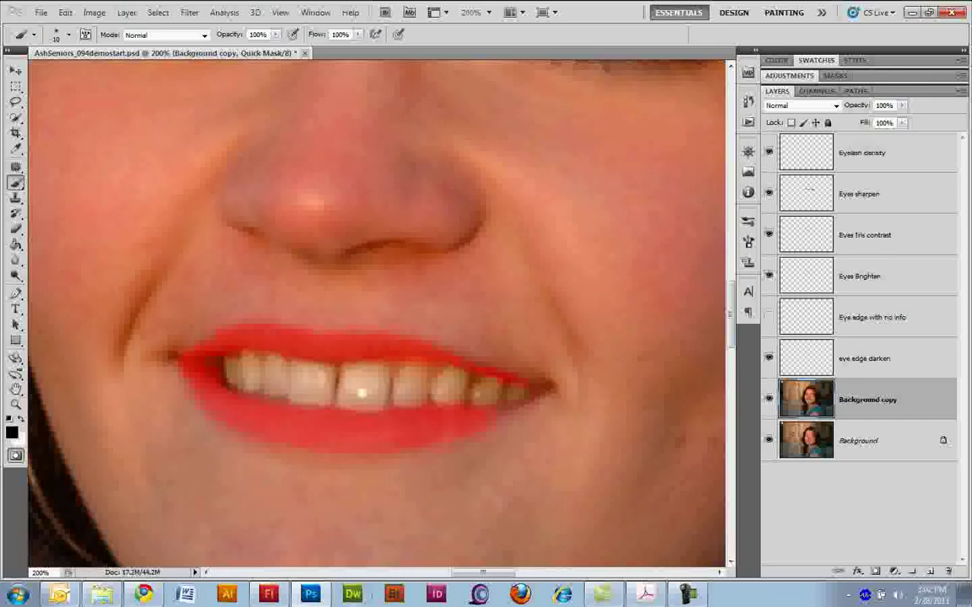
mouse_move(468, 369)
left_mouse_down()
mouse_move(530, 386)
mouse_move(499, 409)
left_mouse_up()
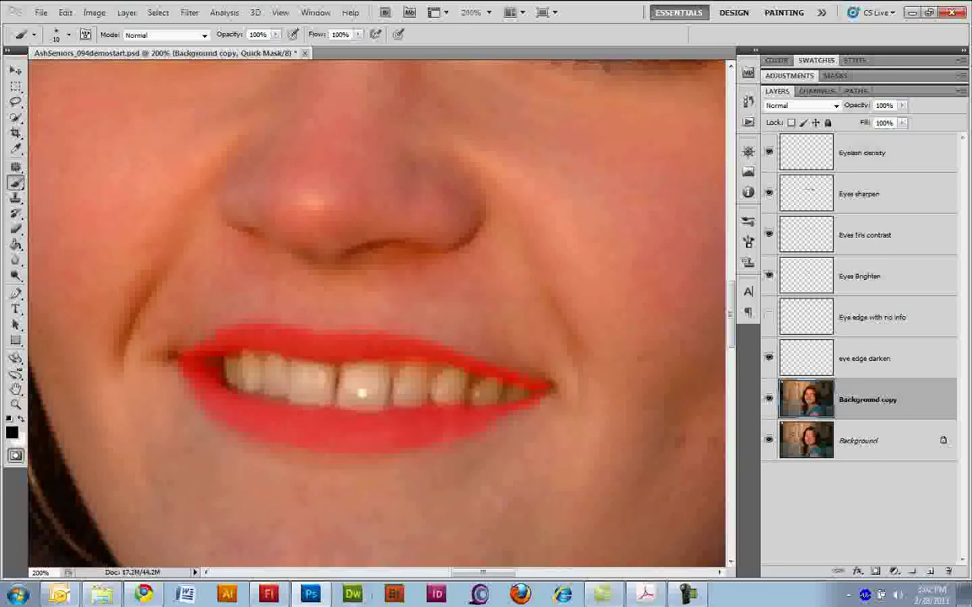
key("q")
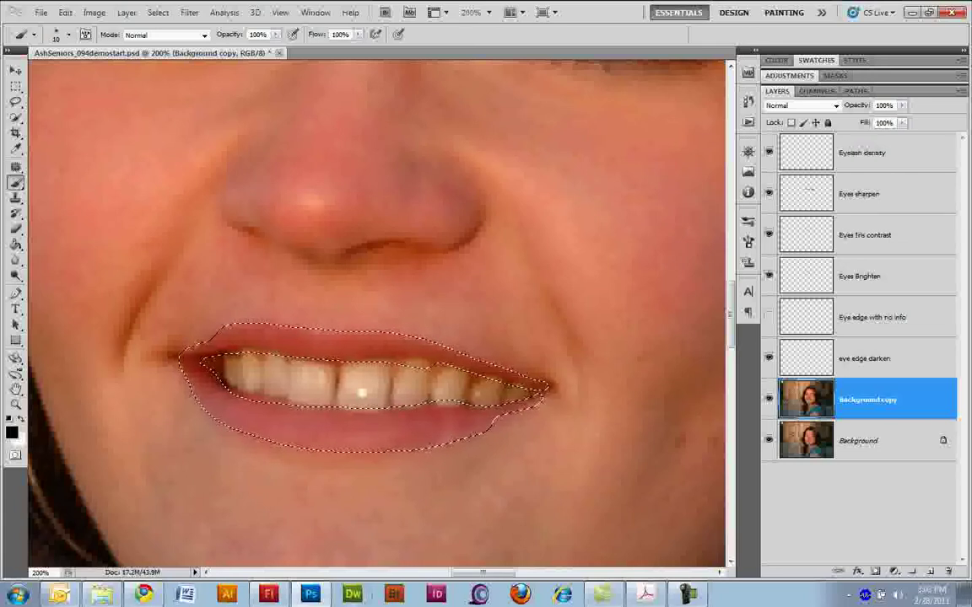
left_click(834, 105)
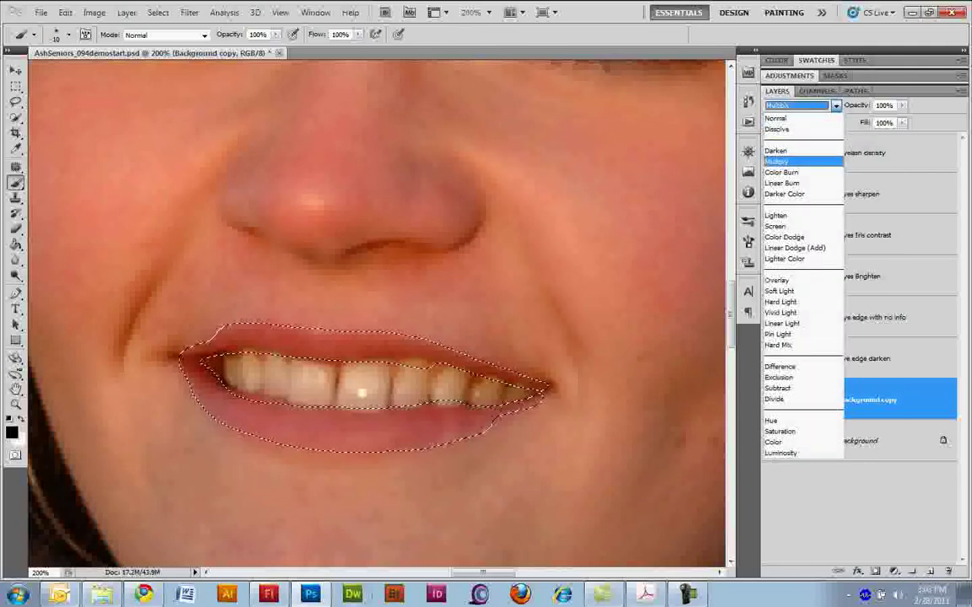
left_click(777, 162)
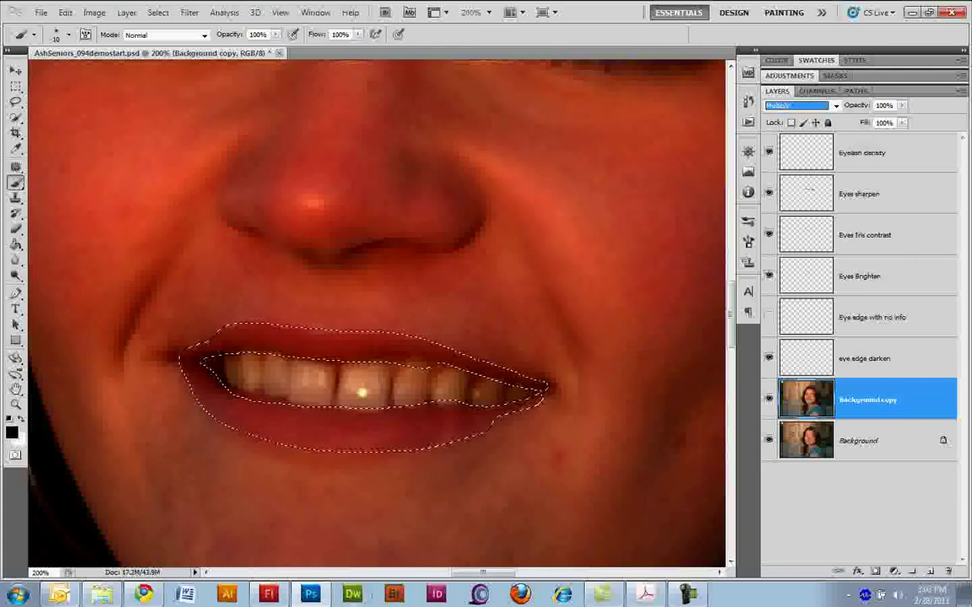
left_click(65, 12)
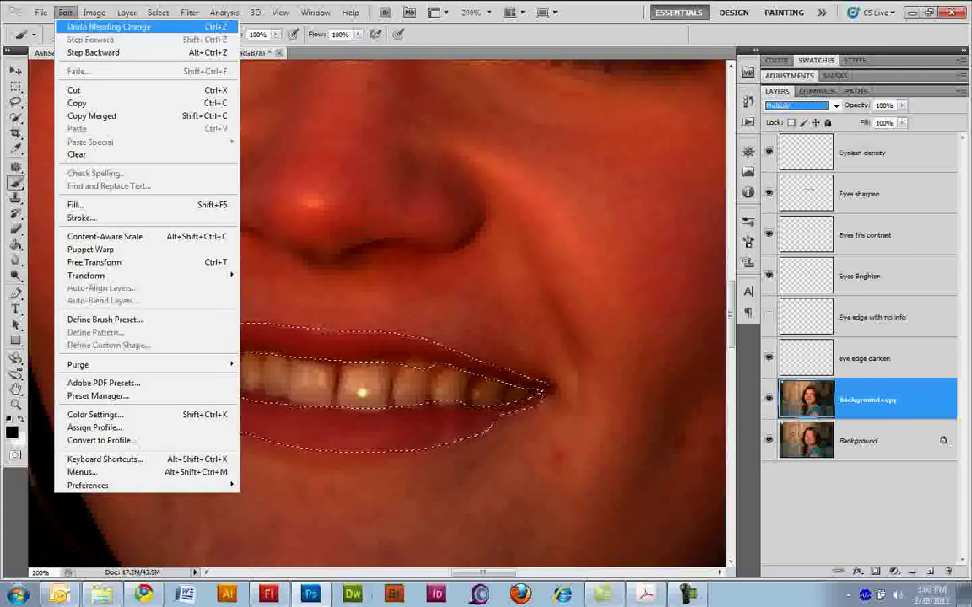
left_click(84, 26)
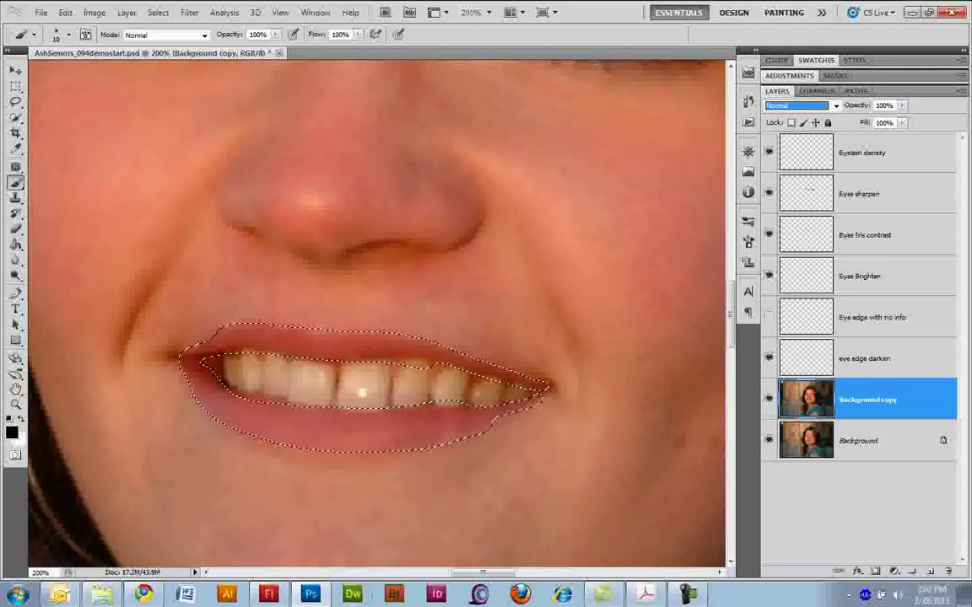
Step: Copy the selected lips to a new layer and name it Lips
key("ctrl+j")
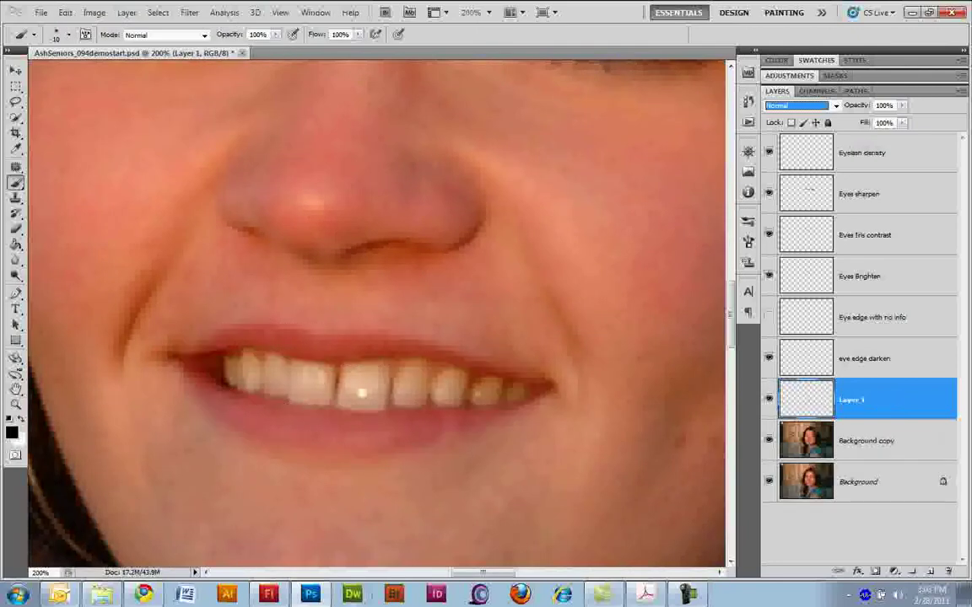
double_click(851, 400)
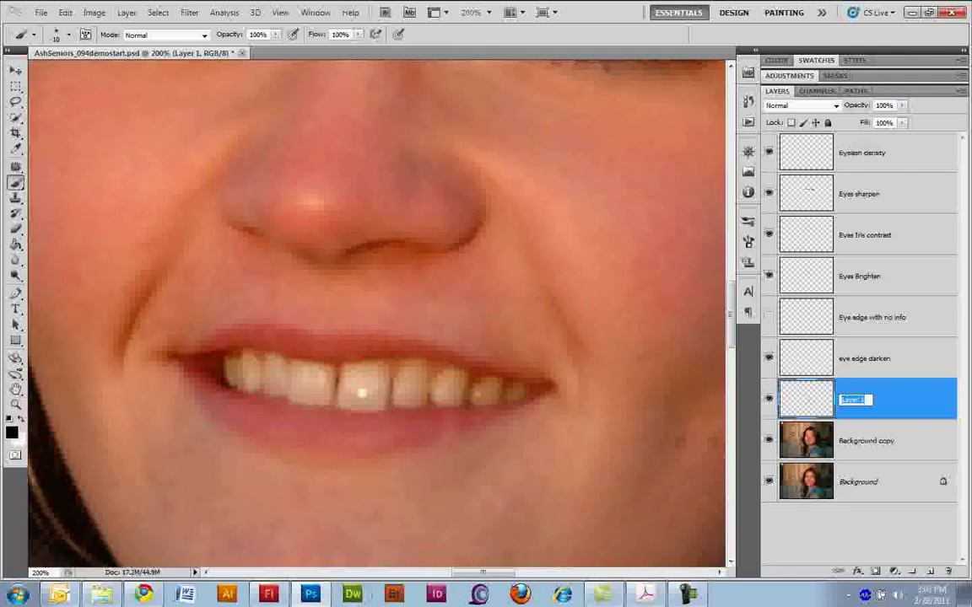
type("Lips")
key("Return")
Step: Set the Lips layer to Multiply at 20% opacity and compare the mouth with and without it
left_click(835, 106)
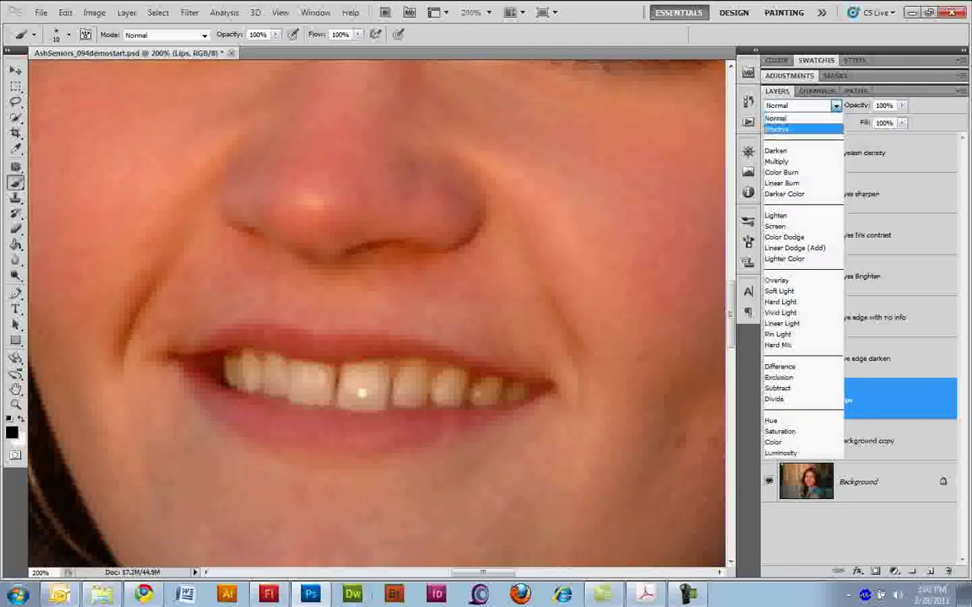
left_click(785, 161)
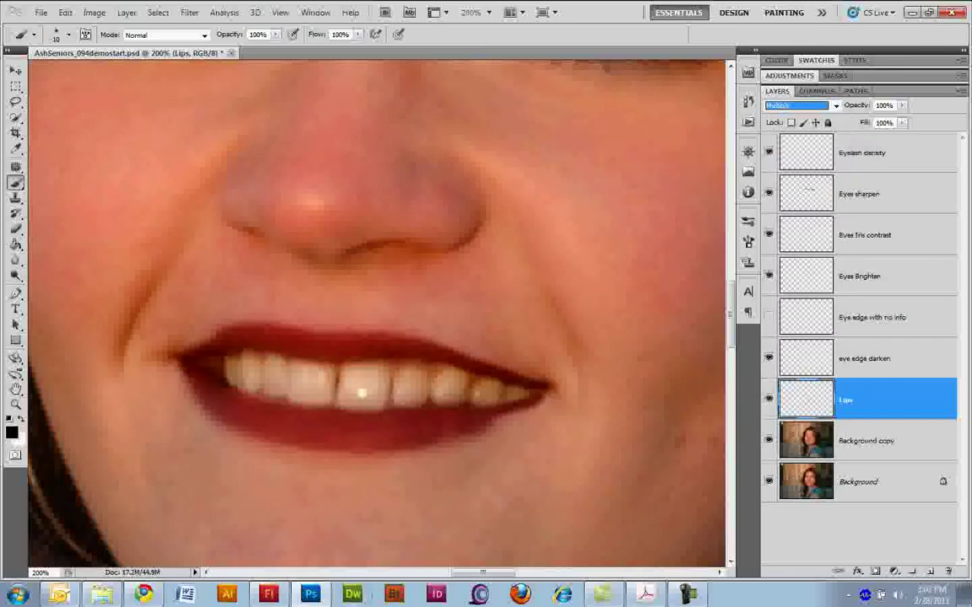
left_click(902, 105)
left_click_drag(902, 118, 900, 118)
left_click_drag(805, 106, 760, 107)
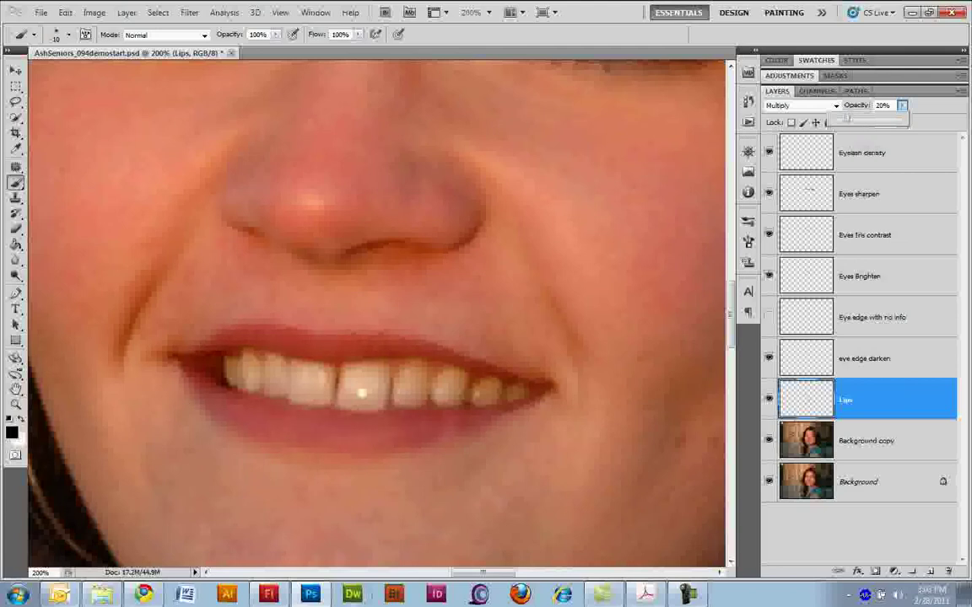
left_click(769, 152)
left_click(768, 152)
left_click(769, 399)
left_click(768, 399)
left_click(768, 399)
left_click(769, 399)
key("2")
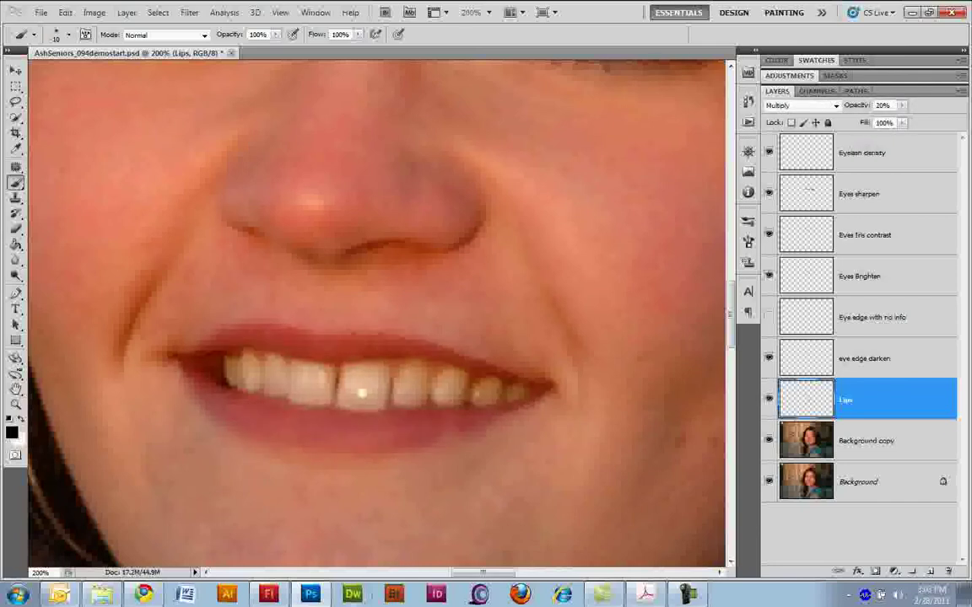
Step: Compare the original Background alone with the full retouch on the whole portrait, and examine the face up close
key("ctrl+0")
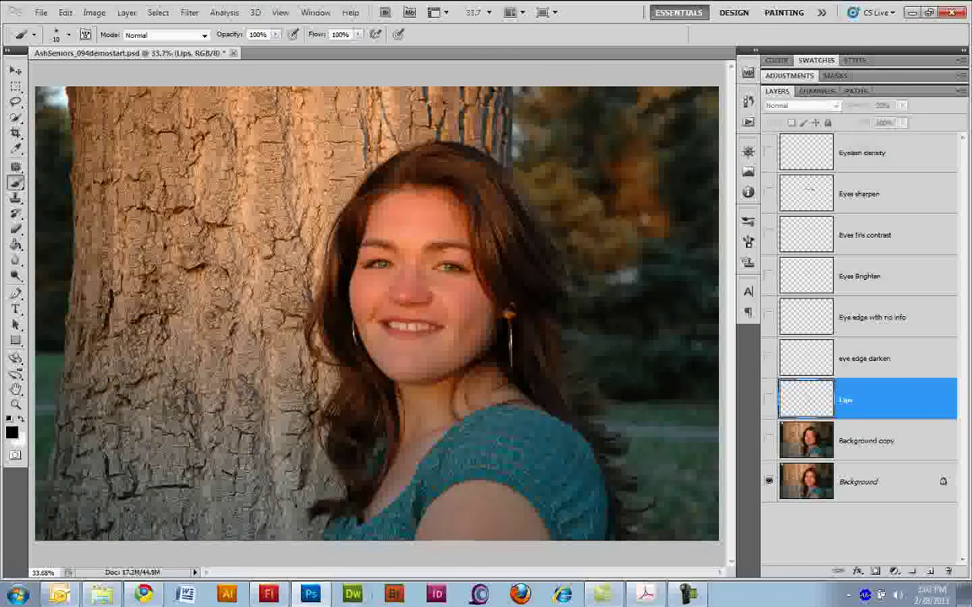
left_click(768, 481, "alt")
left_click(769, 480, "alt")
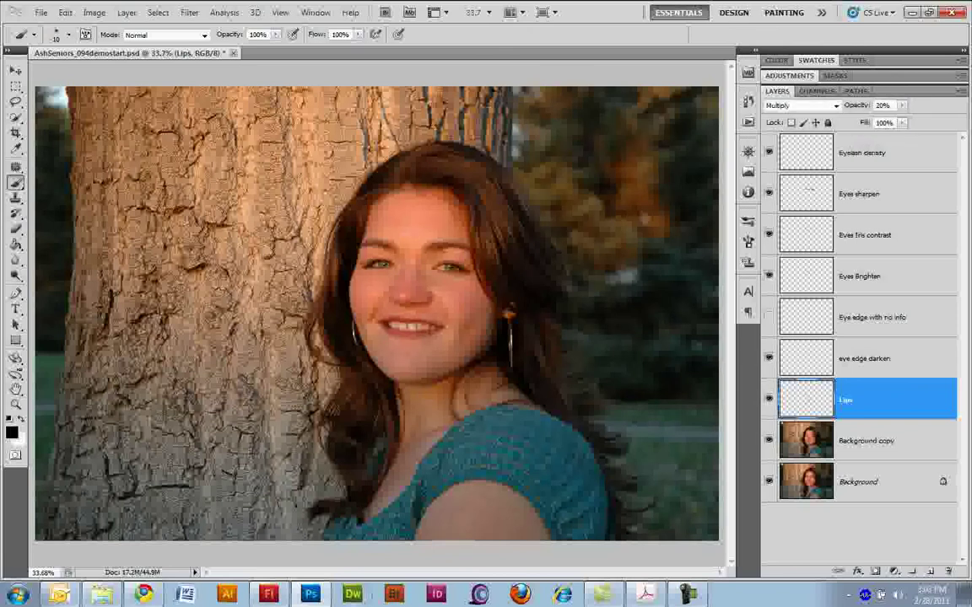
left_click(768, 480, "alt")
left_click(769, 482, "alt")
key("z")
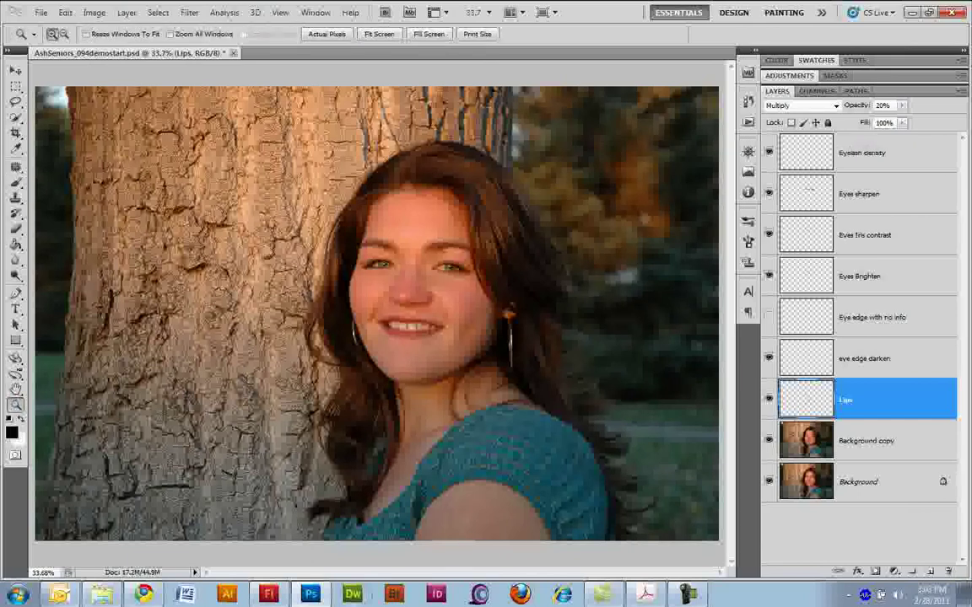
left_click_drag(333, 190, 495, 369)
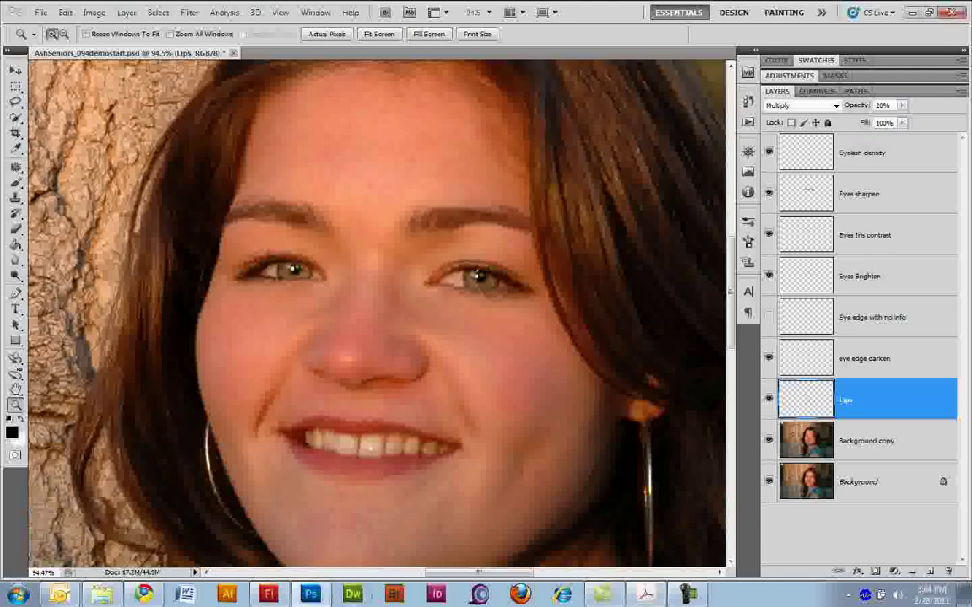
Step: Add a new Soft Light layer above the Eyelash density layer, filled with the 50% gray neutral color
key("ctrl+0")
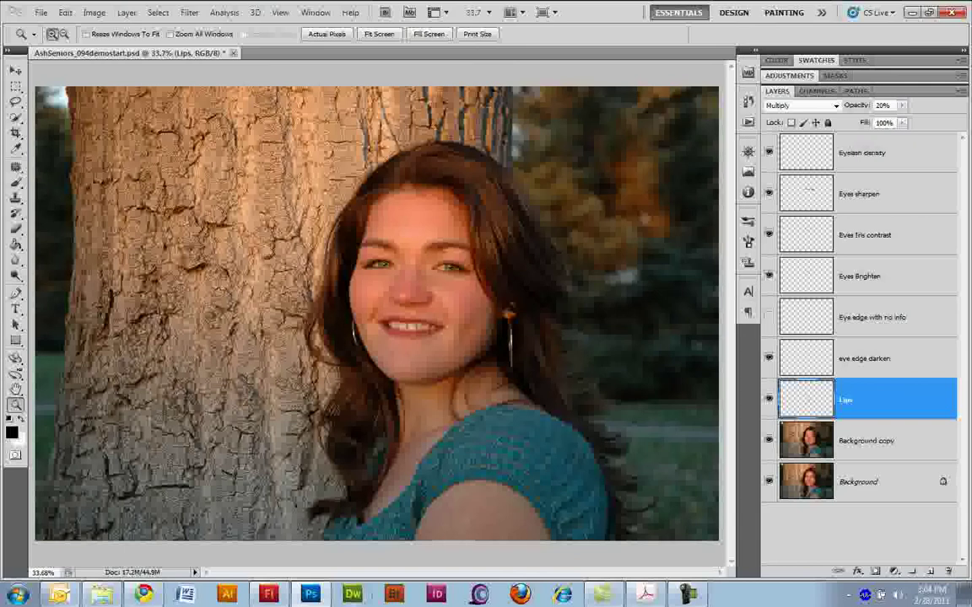
left_click(877, 153)
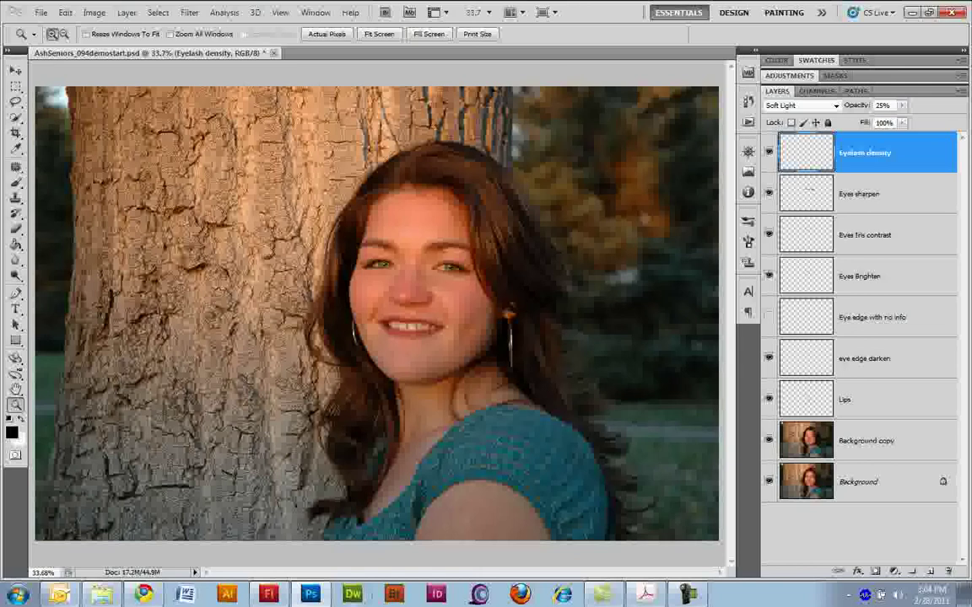
left_click(126, 11)
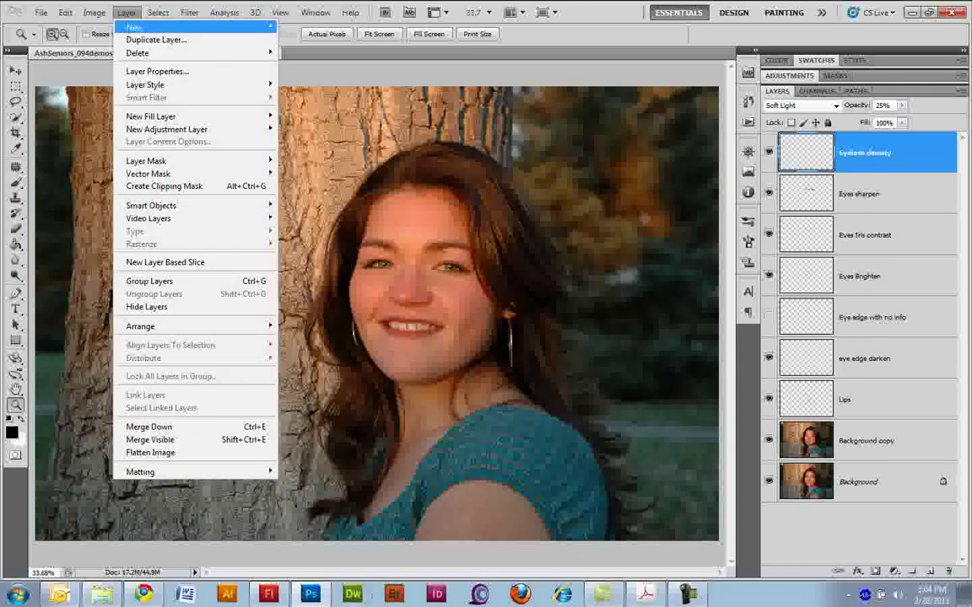
mouse_move(135, 28)
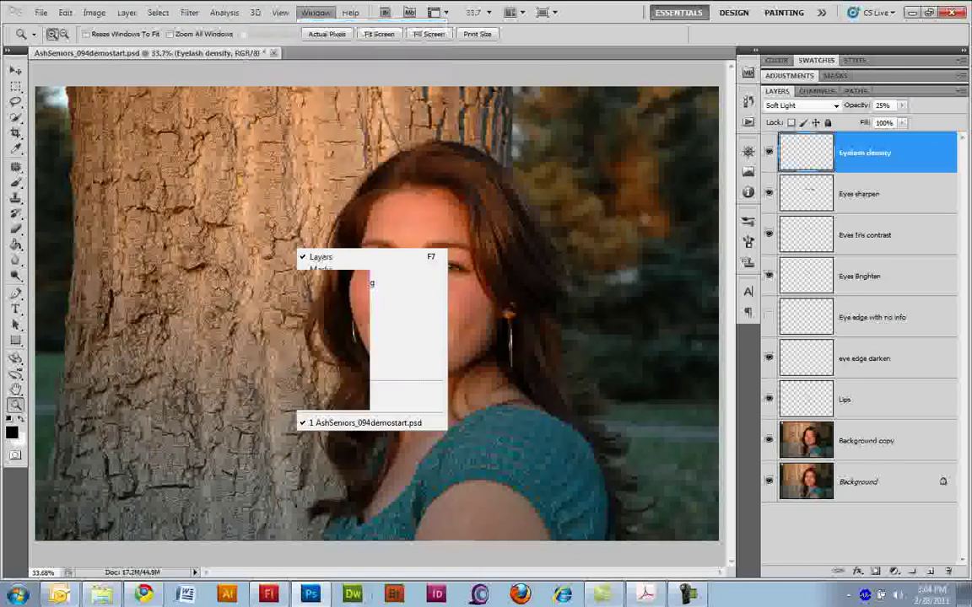
left_click(300, 27)
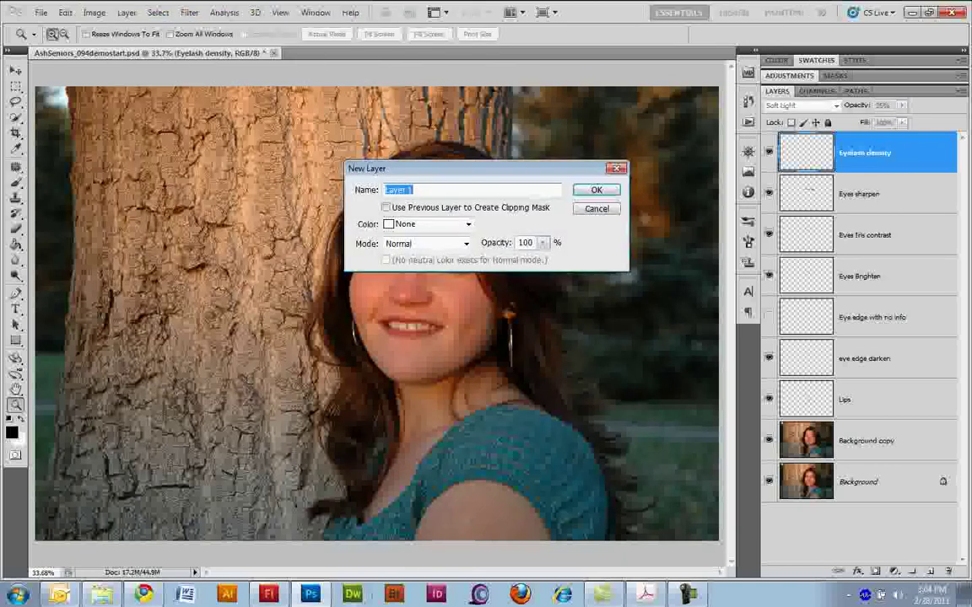
left_click_drag(405, 168, 563, 94)
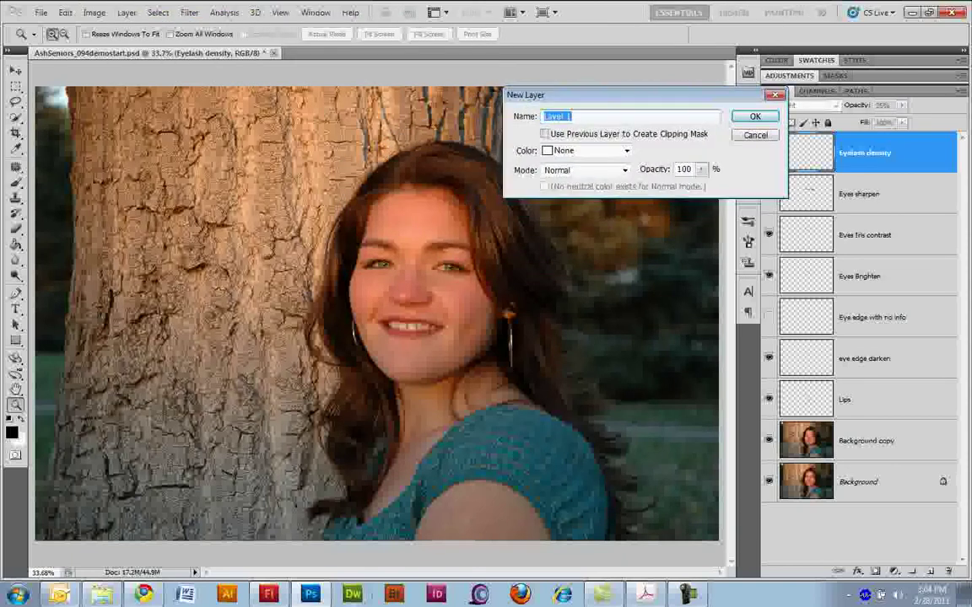
left_click(564, 169)
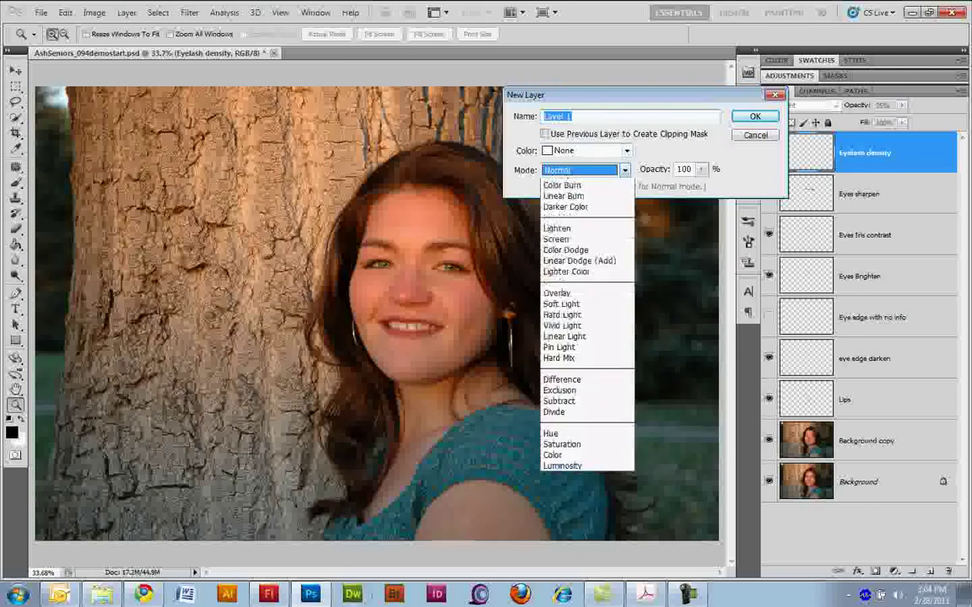
left_click(561, 356)
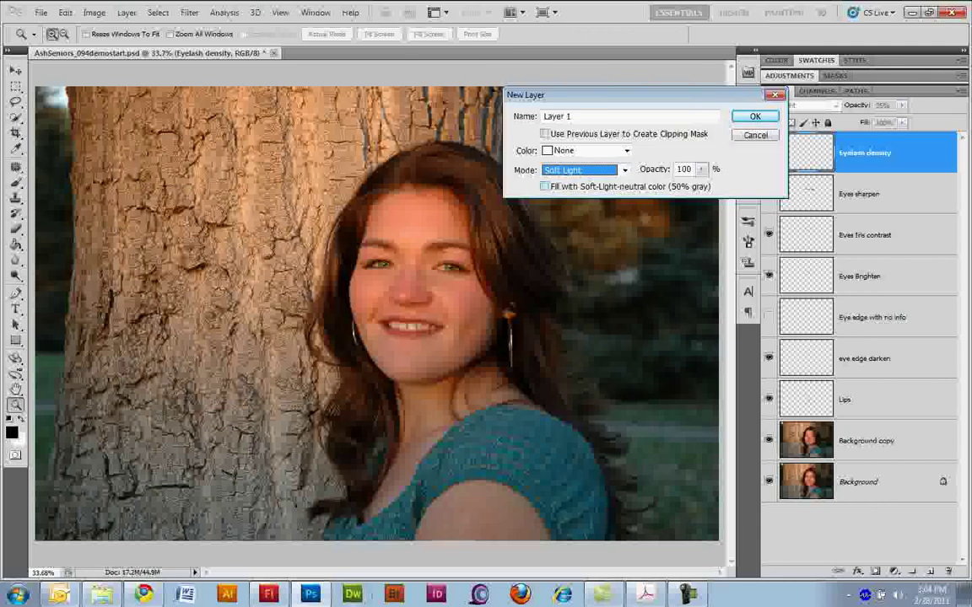
left_click(545, 186)
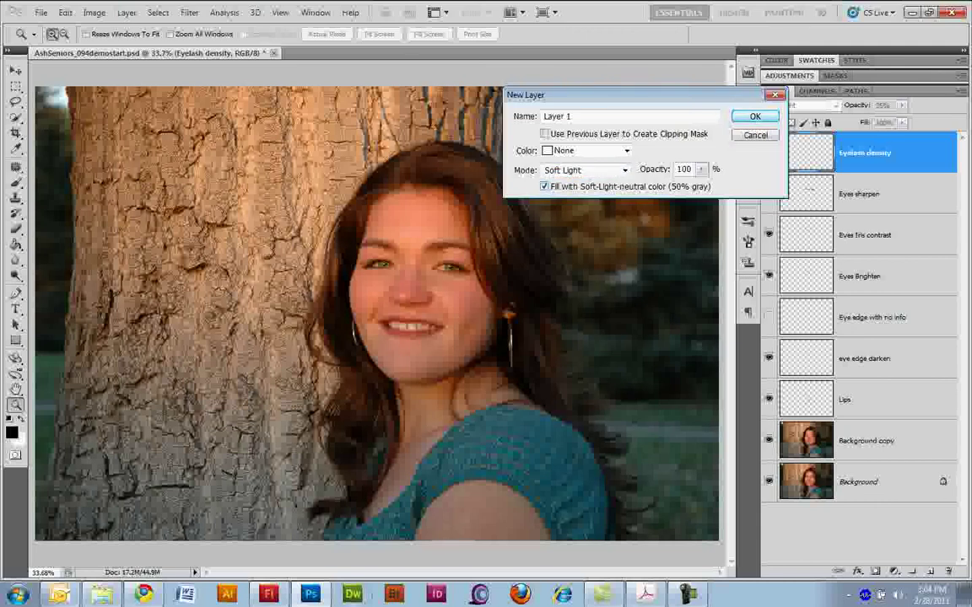
key("Return")
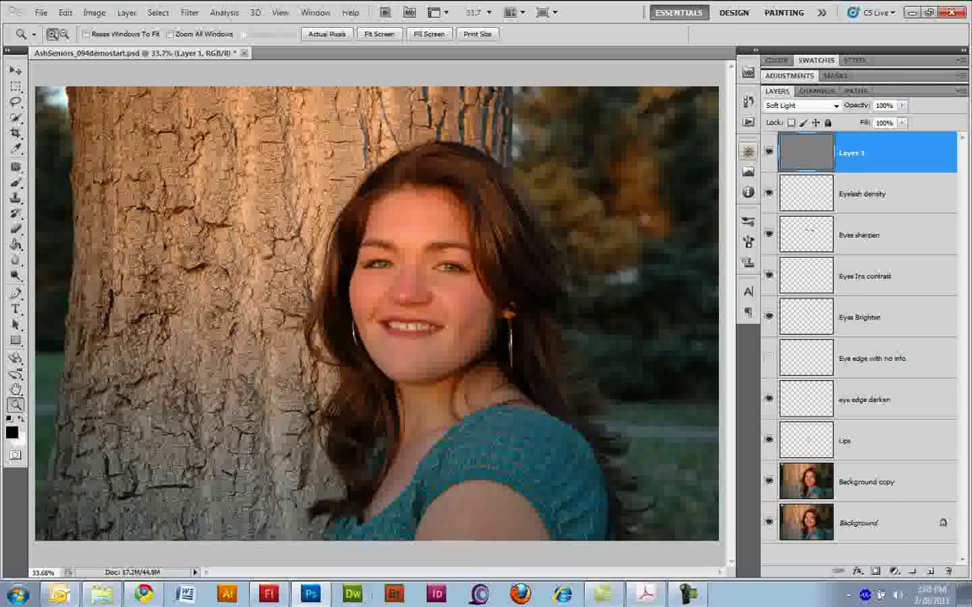
Step: Darken both sides and the corners of the photo by painting black on the gray layer with a 700 px brush
key("b")
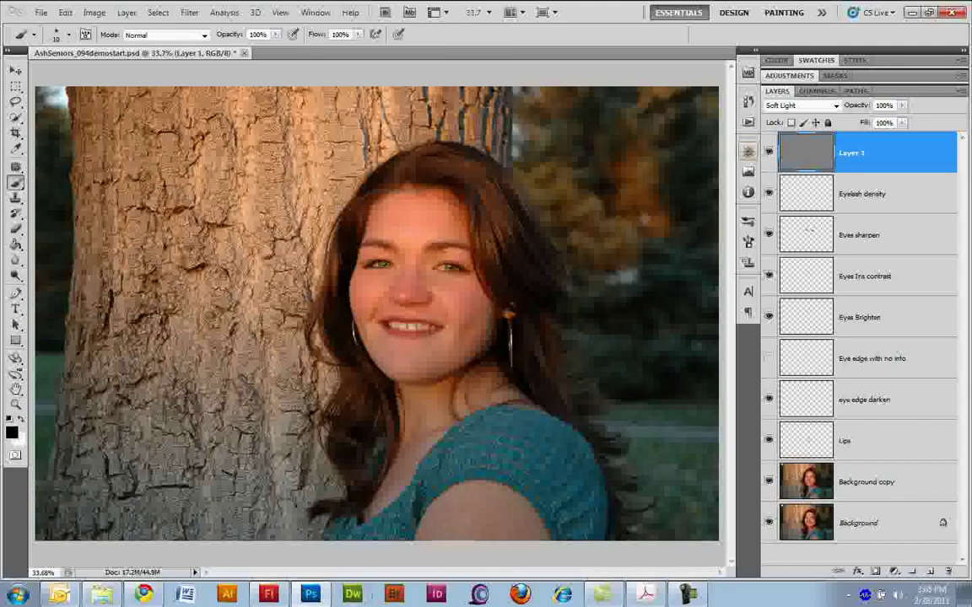
key("bracketright")
key("bracketright")
key("bracketright")
key("bracketright")
key("bracketright")
key("bracketright")
key("bracketright")
key("bracketright")
key("bracketright")
key("bracketright")
key("bracketright")
key("bracketright")
key("bracketright")
key("bracketright")
key("bracketright")
key("bracketright")
mouse_move(596, 113)
left_mouse_down()
mouse_move(639, 139)
mouse_move(643, 418)
left_mouse_up()
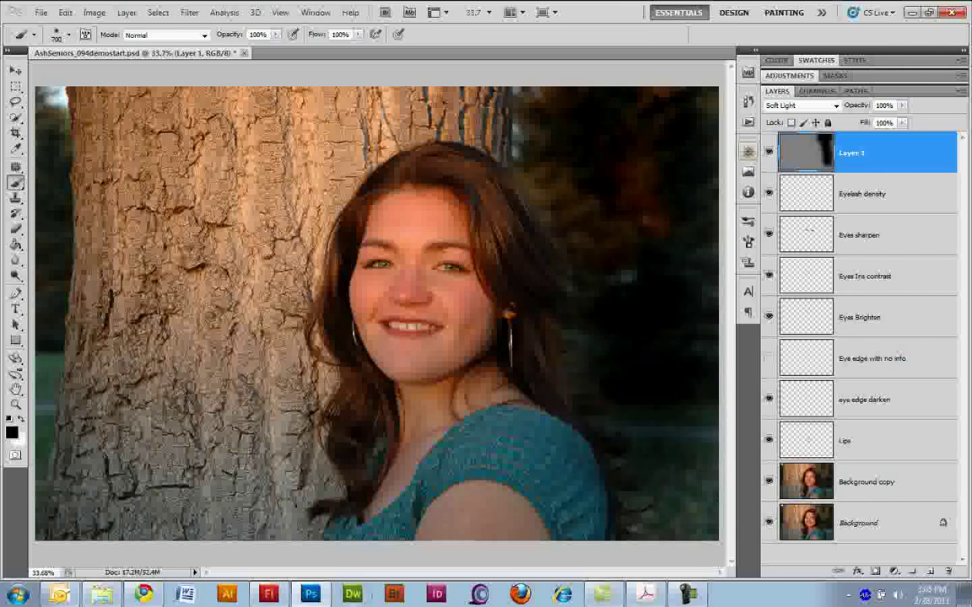
mouse_move(67, 127)
left_mouse_down()
mouse_move(51, 354)
mouse_move(105, 452)
left_mouse_up()
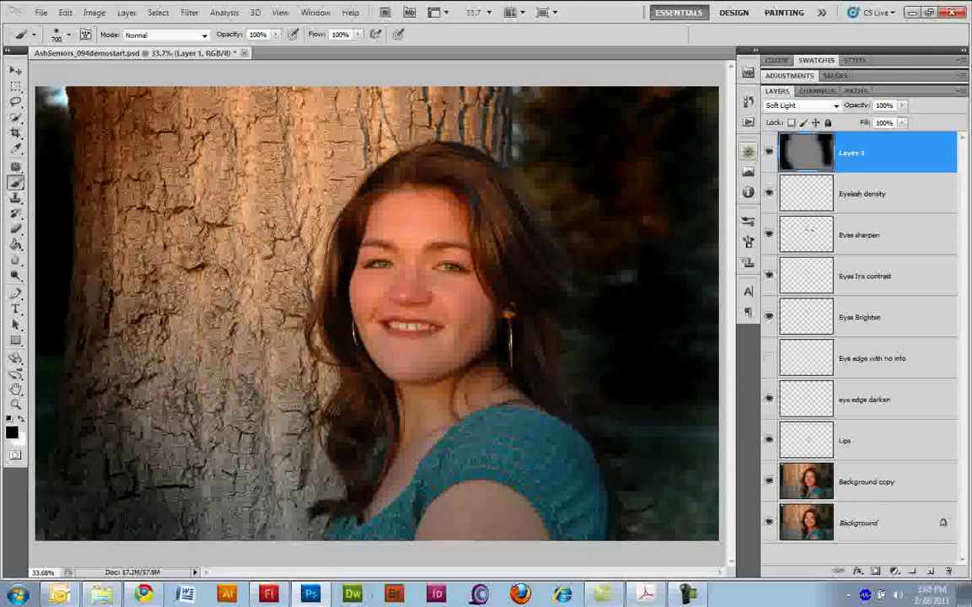
left_click_drag(156, 113, 220, 105)
left_click_drag(649, 498, 573, 439)
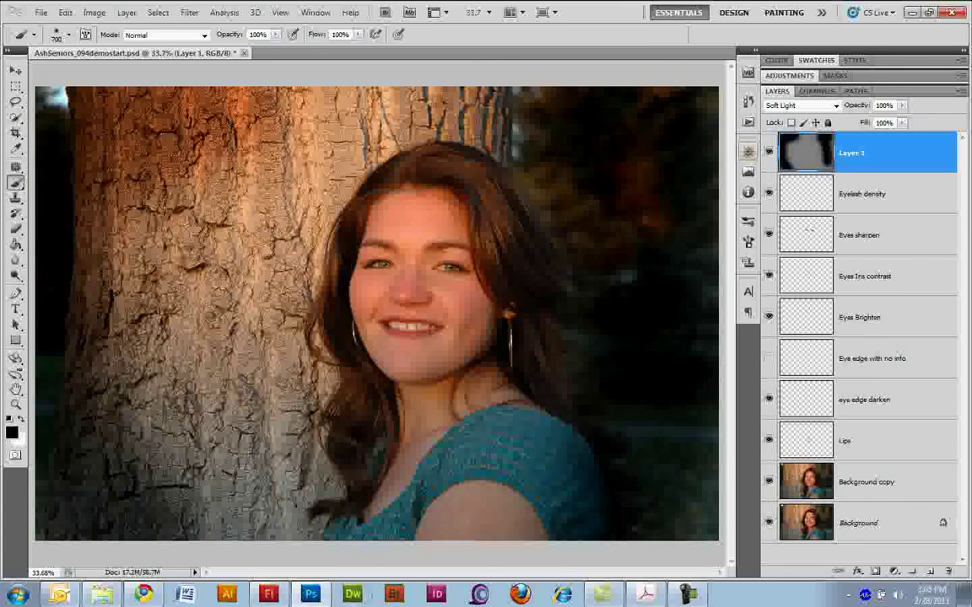
left_click_drag(628, 84, 632, 485)
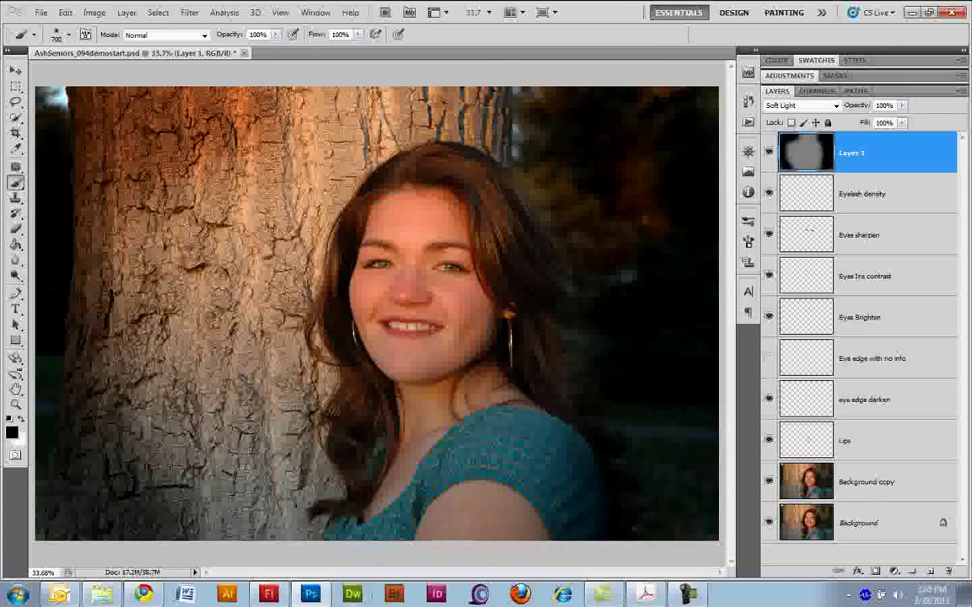
left_click_drag(52, 455, 47, 515)
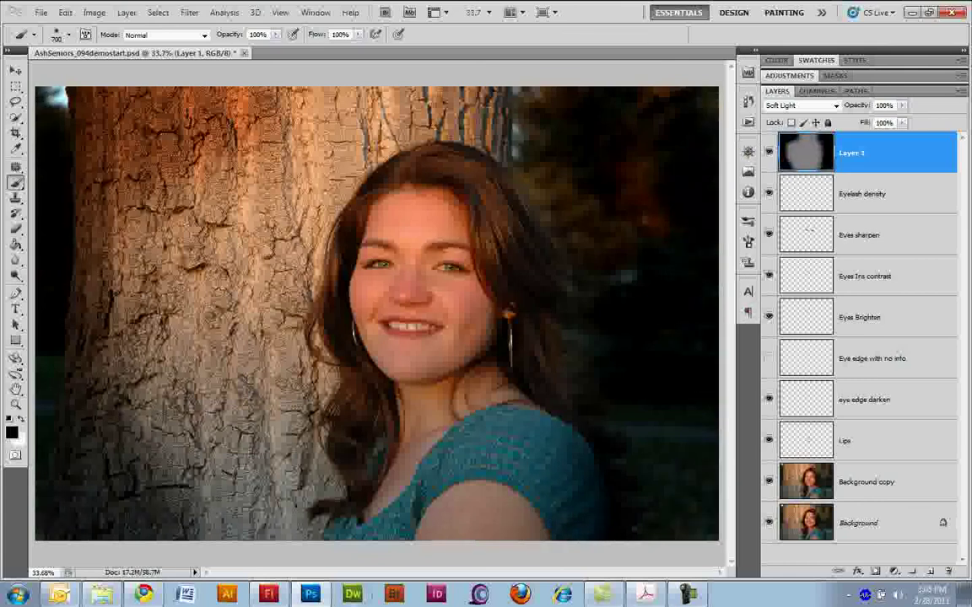
Step: Paint black over the shadowed cheek, jaw and hair beside the neck at 250 px, and over the upper hair at 200 px
key("bracketleft")
key("bracketleft")
key("bracketleft")
key("bracketleft")
key("bracketleft")
mouse_move(492, 313)
left_mouse_down()
mouse_move(463, 355)
mouse_move(430, 359)
mouse_move(464, 361)
left_mouse_up()
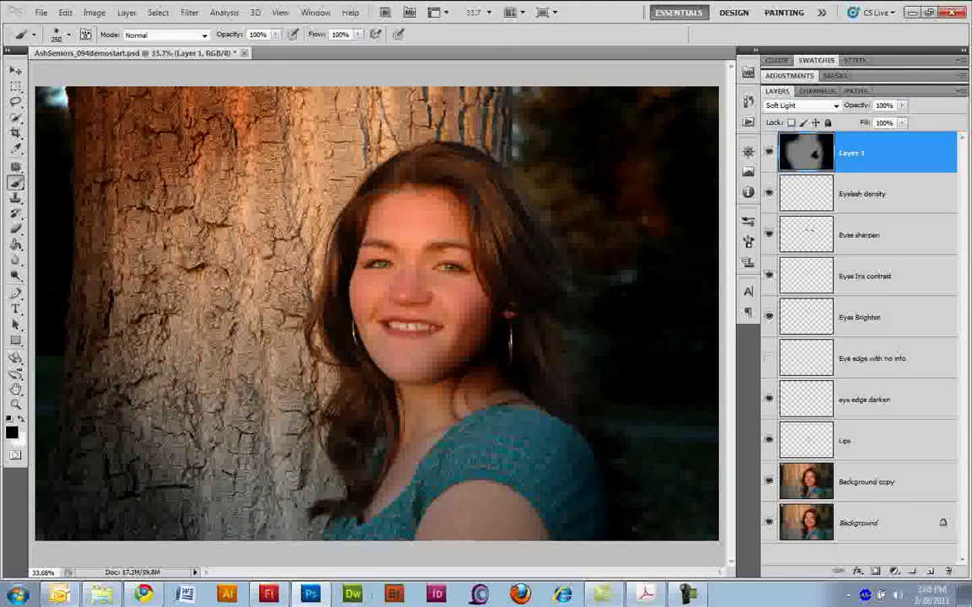
left_click_drag(387, 403, 394, 464)
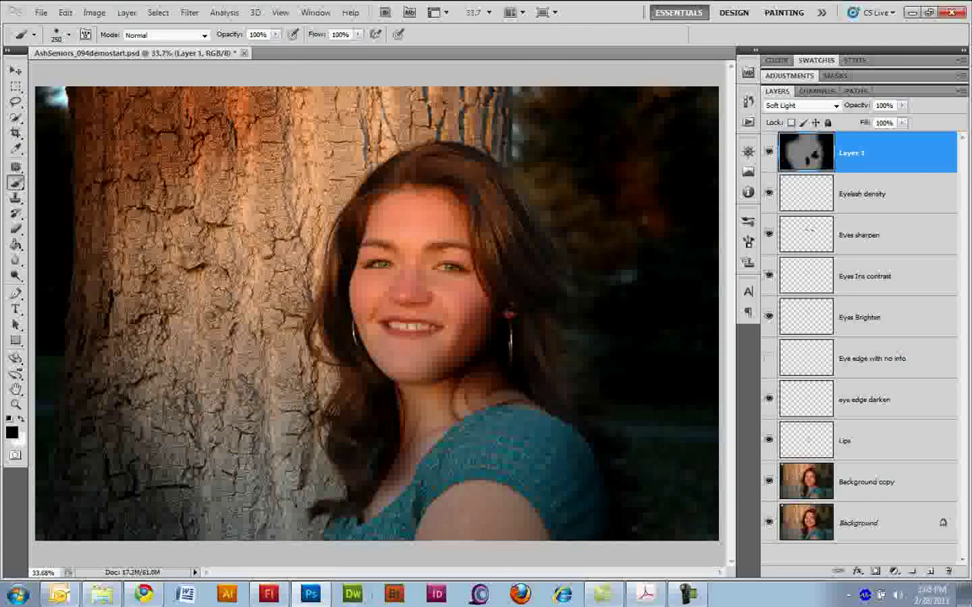
key("[")
left_click_drag(426, 171, 496, 240)
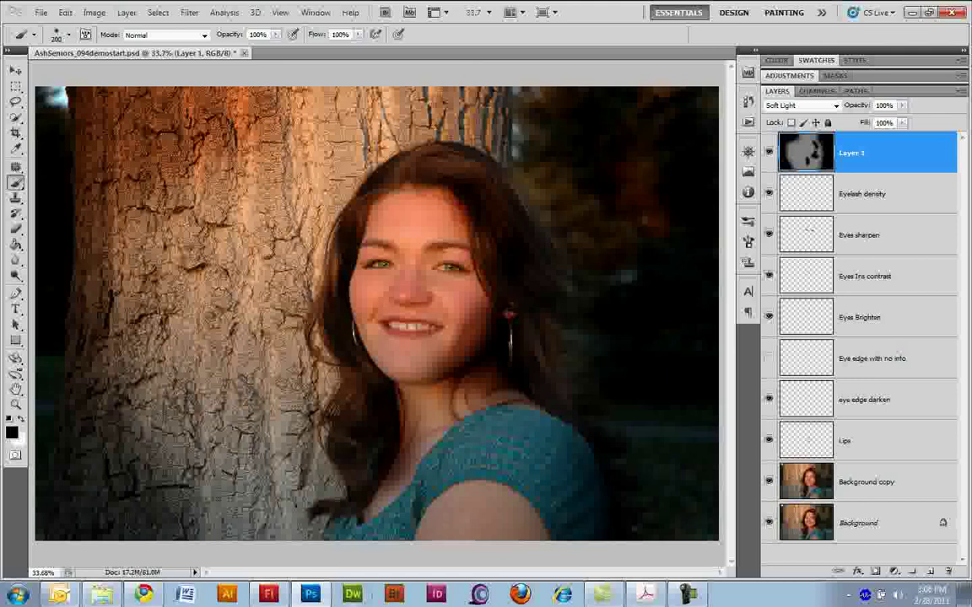
Step: Brighten the forehead, both cheeks and the chin by painting white on the gray layer with a 150 px brush
key("bracketleft")
key("bracketleft")
key("x")
key("x")
key("x")
left_click_drag(393, 221, 442, 228)
left_click(456, 293)
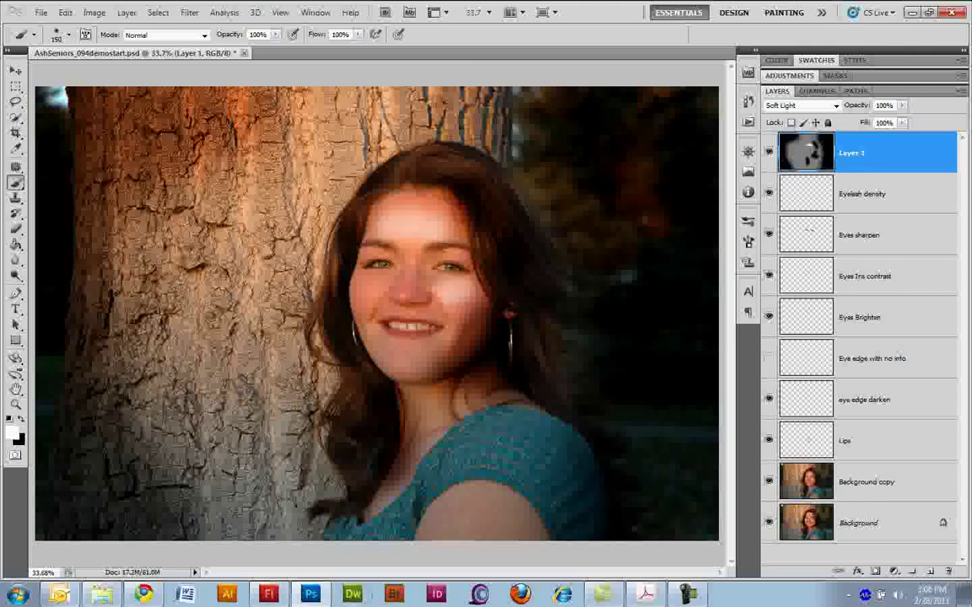
left_click_drag(381, 276, 365, 299)
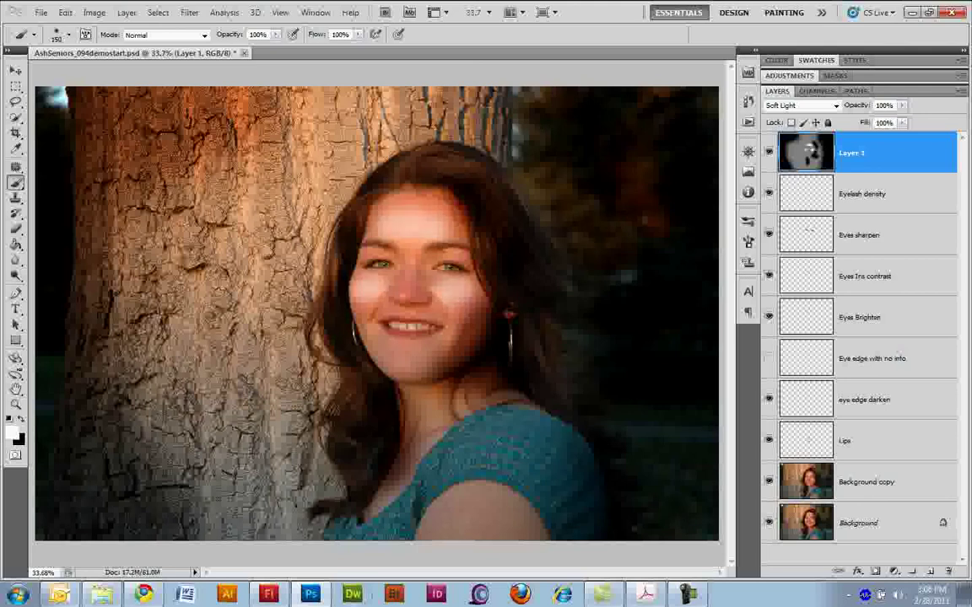
left_click_drag(395, 358, 425, 361)
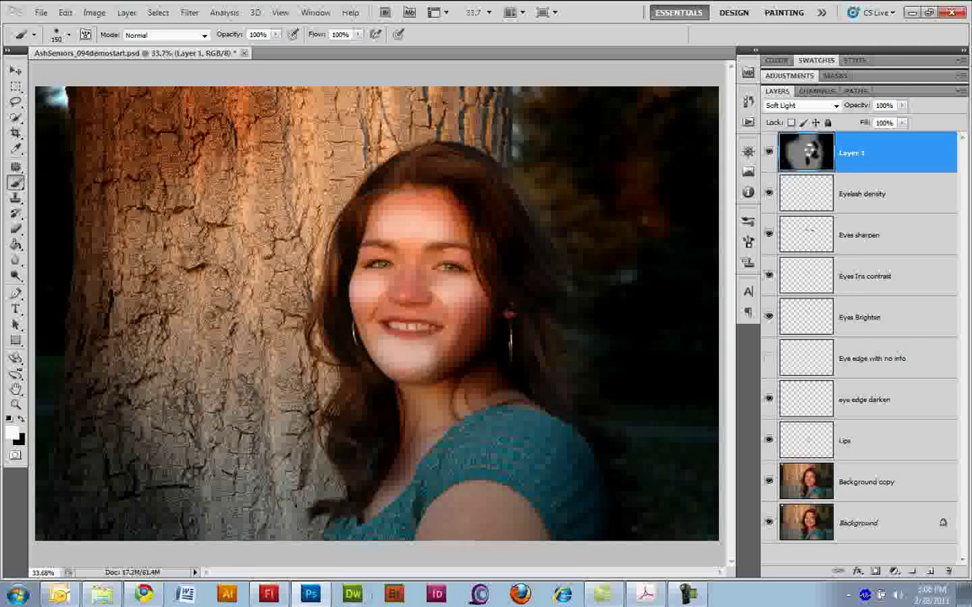
Step: View the painted gray layer alone, then restore the other layers while keeping Eye edge with no info hidden
left_click_drag(767, 193, 768, 399)
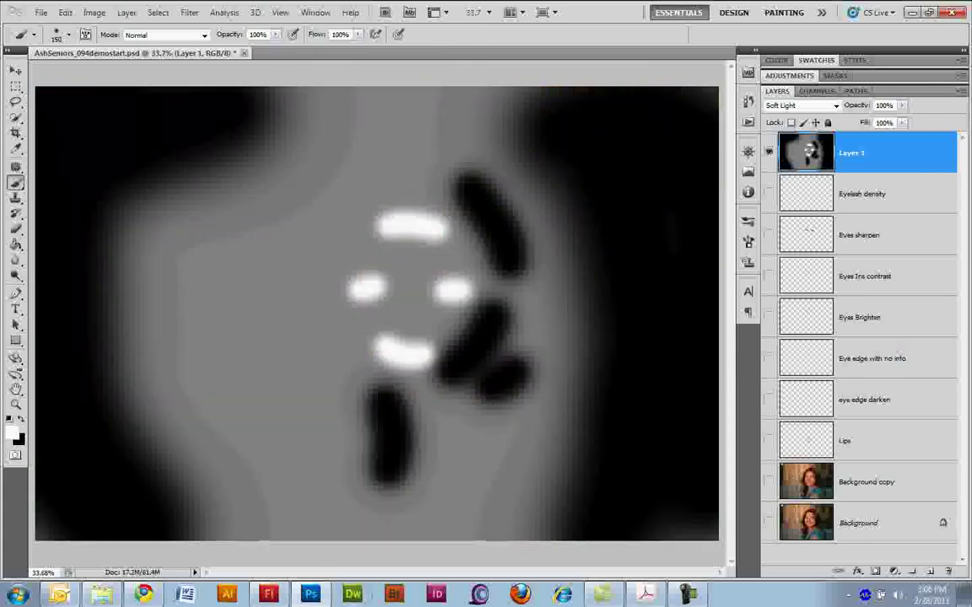
left_click(769, 152, "alt")
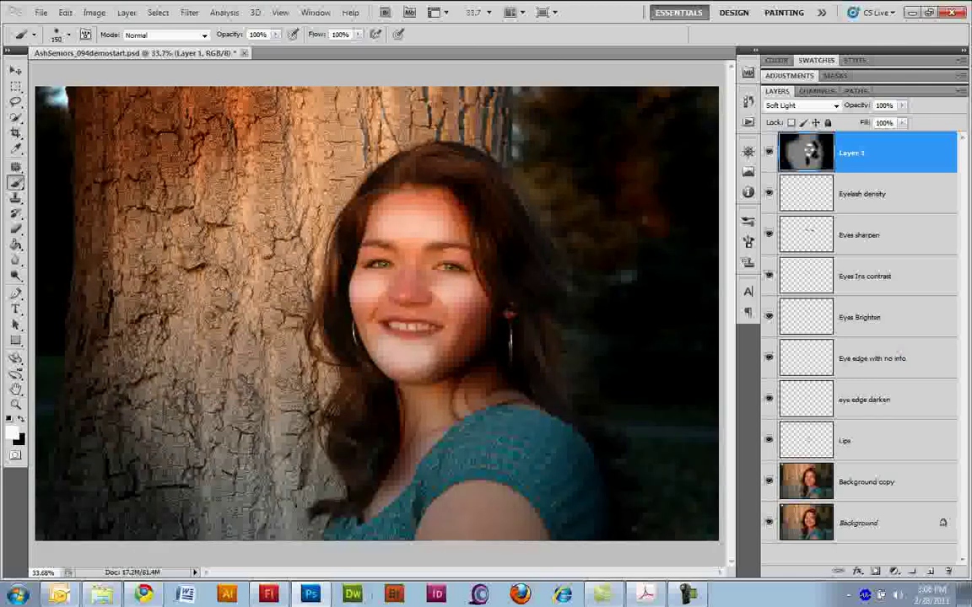
left_click(768, 357)
Step: Soften the painted light and dark strokes on the gray layer with a Gaussian Blur of 105.8 pixels
left_click(189, 12)
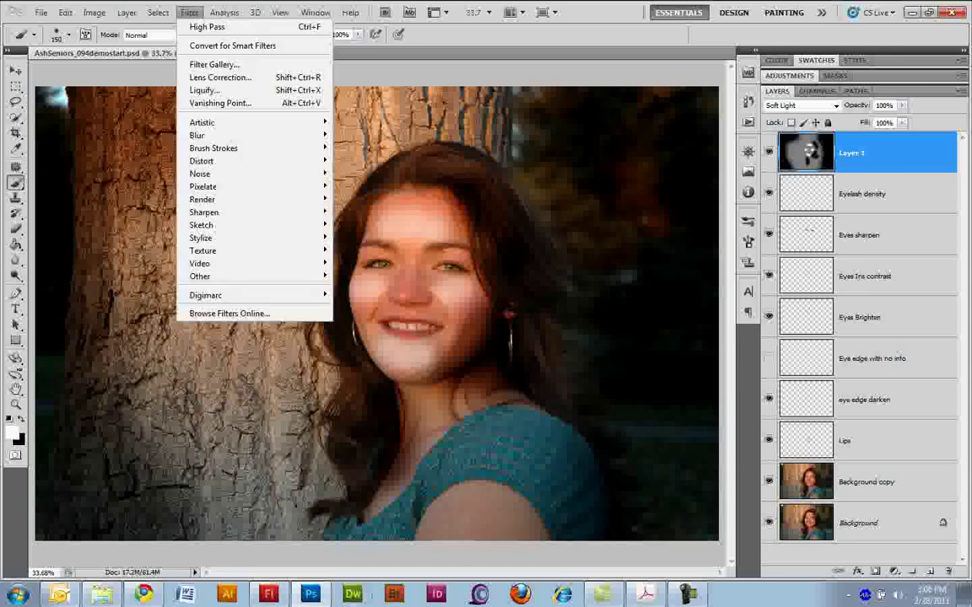
mouse_move(202, 225)
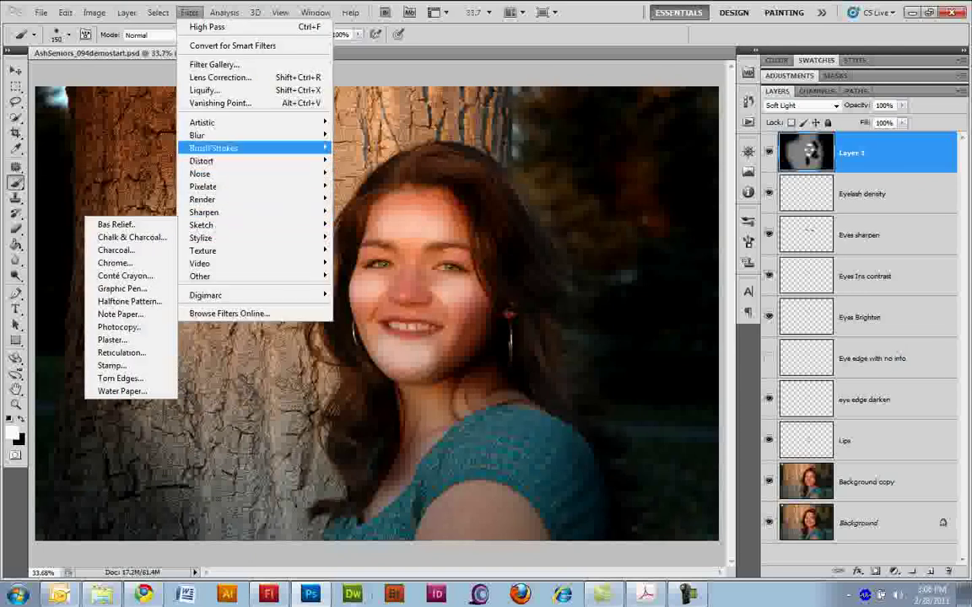
mouse_move(202, 135)
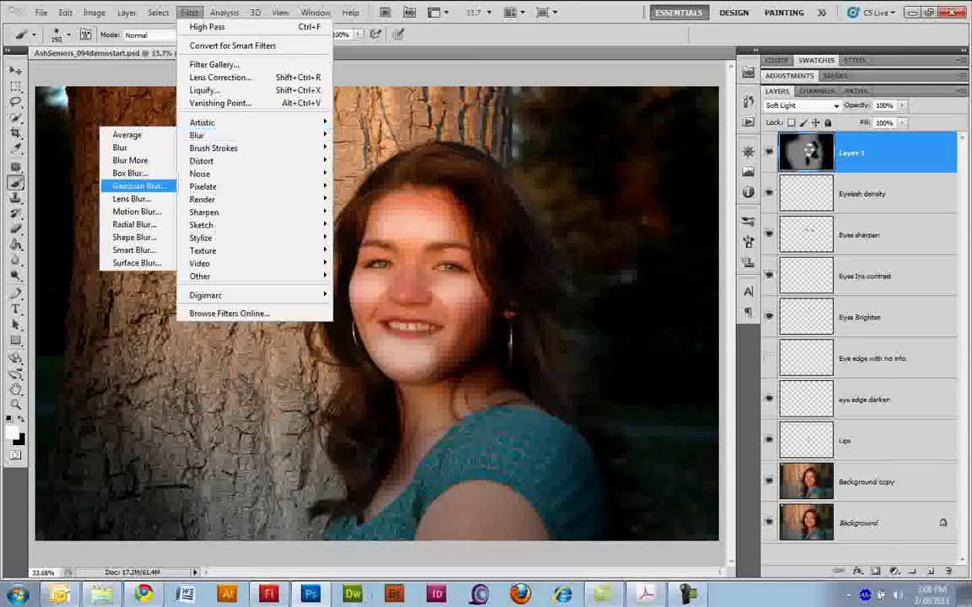
left_click(139, 185)
left_click_drag(417, 217, 641, 68)
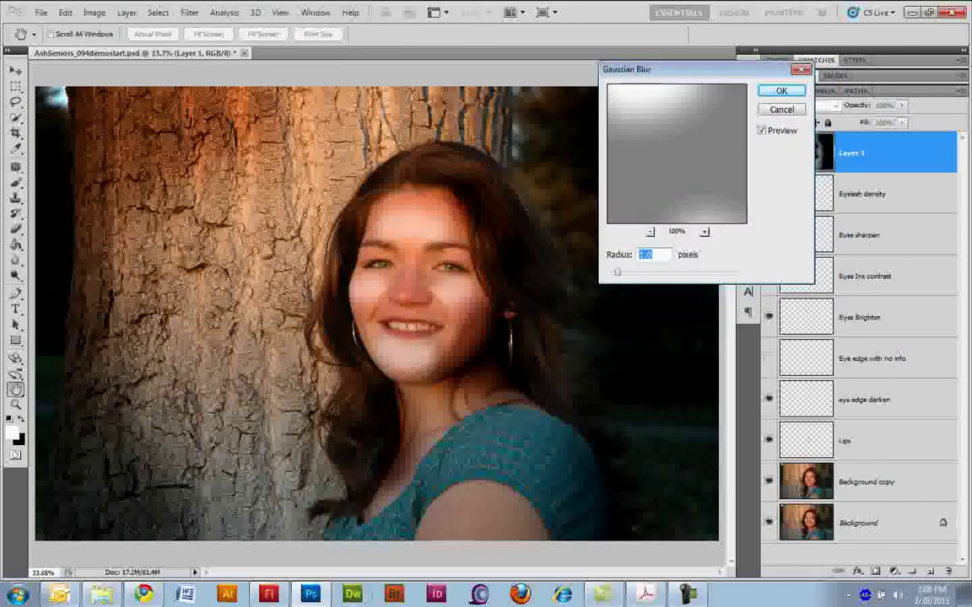
left_click_drag(618, 272, 695, 272)
key("shift+Up")
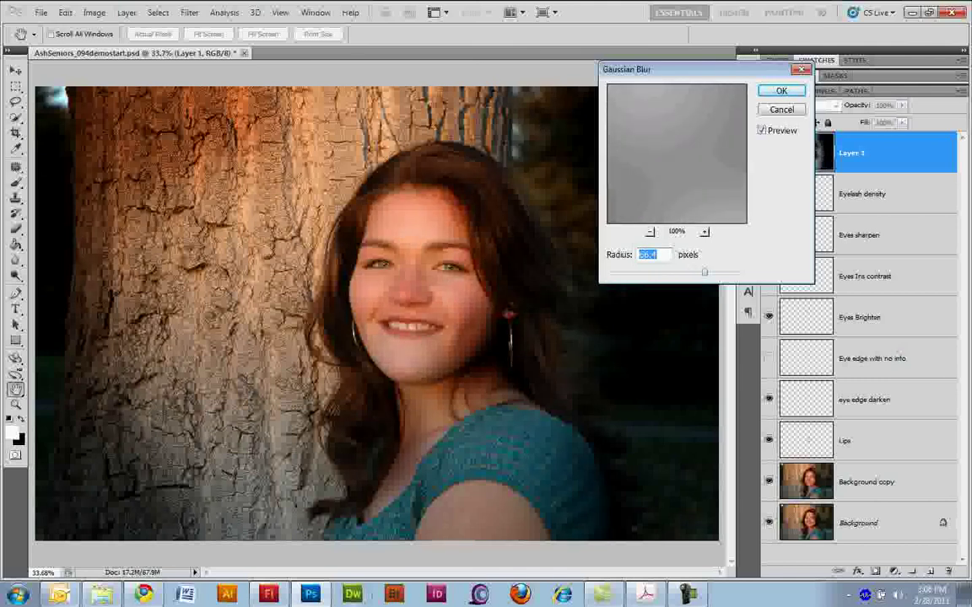
left_click_drag(704, 272, 707, 271)
left_click(650, 232)
left_click(649, 232)
left_click(650, 232)
left_click(649, 232)
left_click(650, 232)
left_click(649, 232)
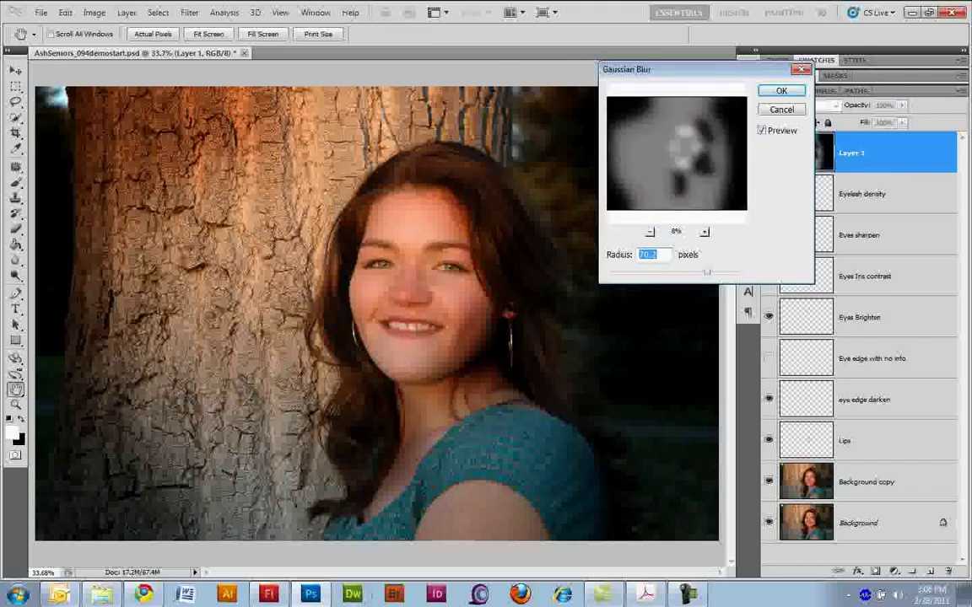
key("shift+Up")
left_click_drag(723, 272, 726, 272)
key("shift+Up")
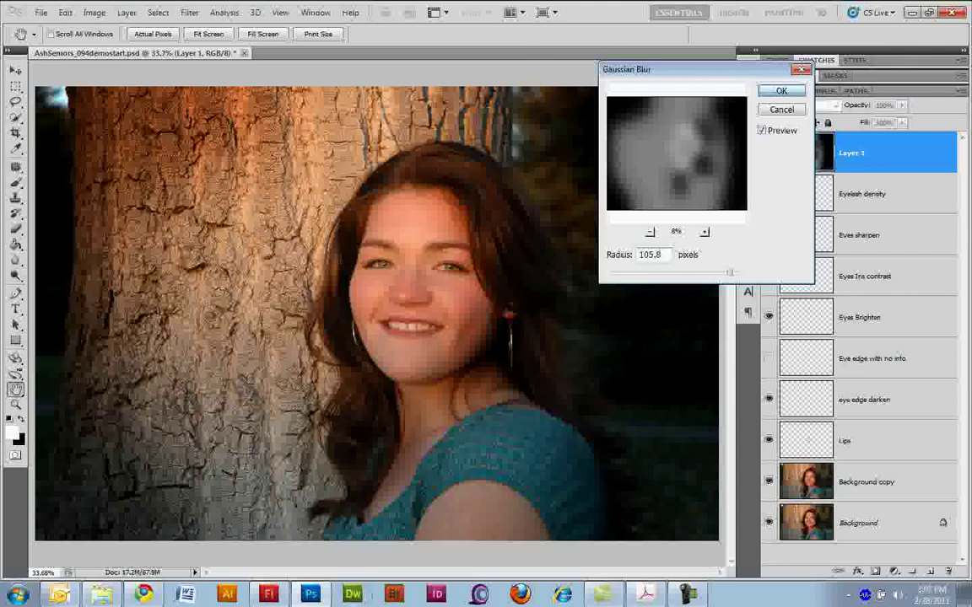
key("Return")
Step: Keep the blurred gray layer in Soft Light mode and reduce its opacity to 67%
key("b")
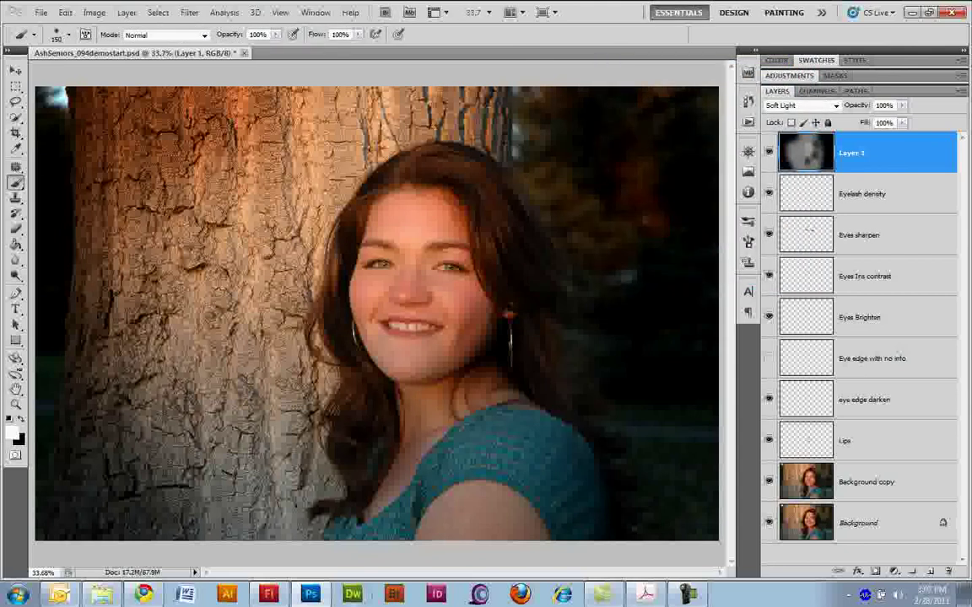
left_click(835, 105)
left_click(789, 292)
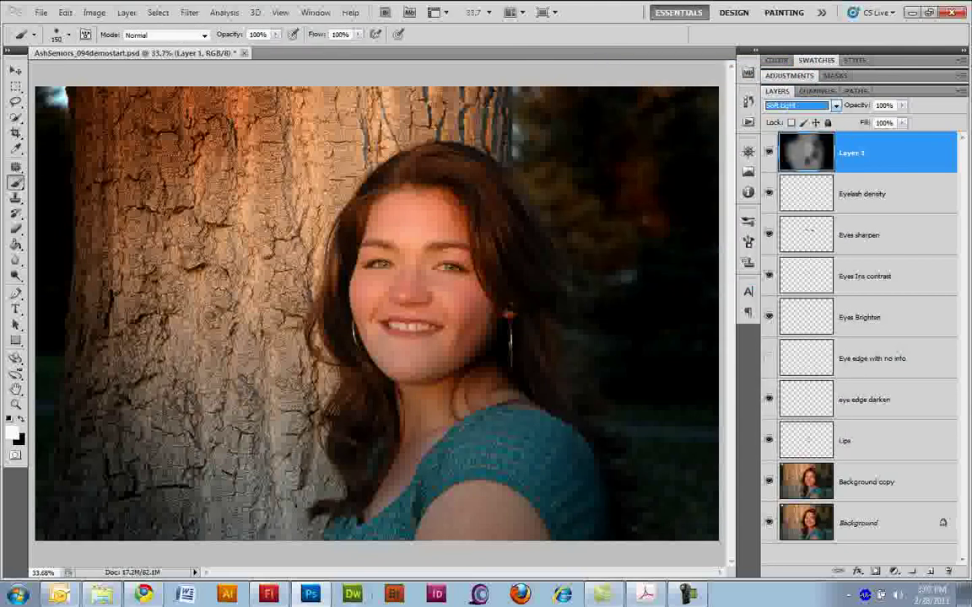
left_click(902, 105)
left_click_drag(907, 119, 880, 119)
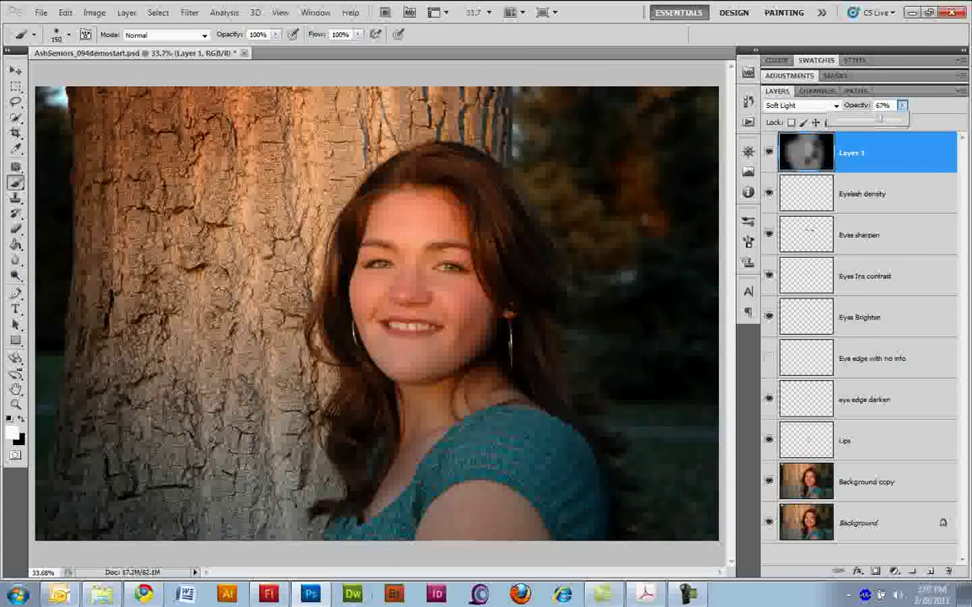
Step: Compare the portrait with and without the blurred gray layer, and lower that layer's opacity to 53%
left_click(768, 153)
left_click(768, 153)
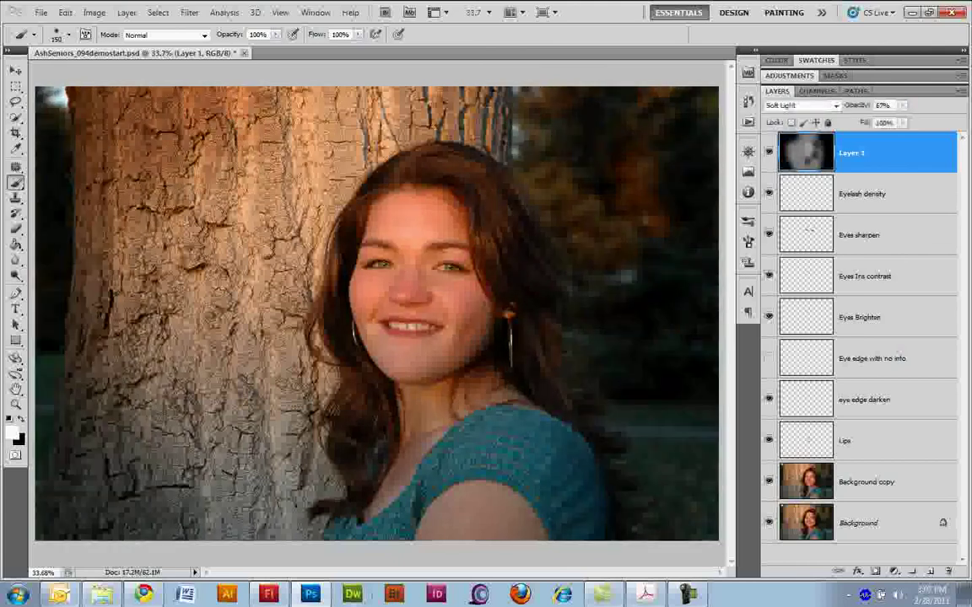
left_click(769, 153)
left_click(768, 152)
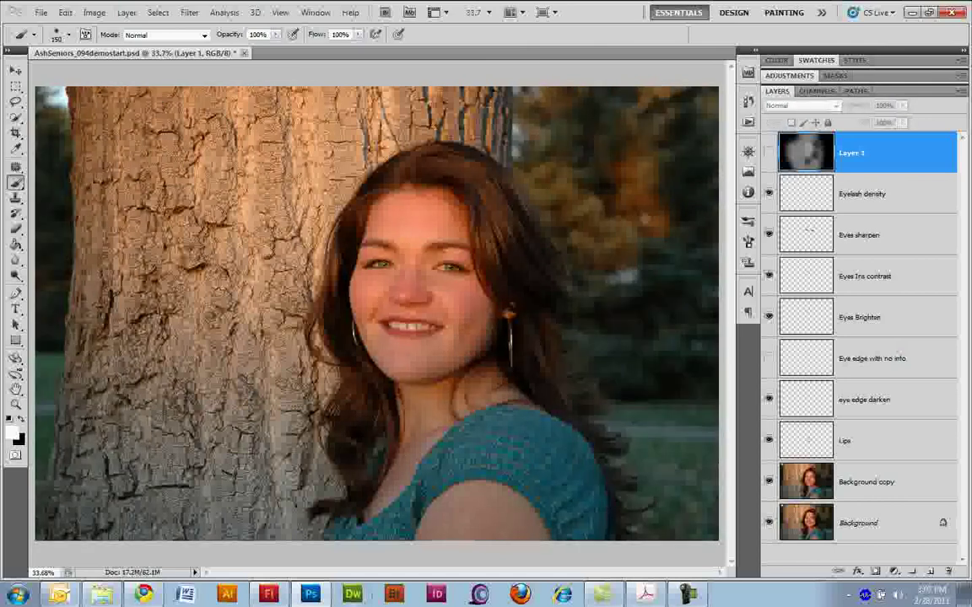
left_click(768, 152)
left_click(769, 152)
left_click(768, 152)
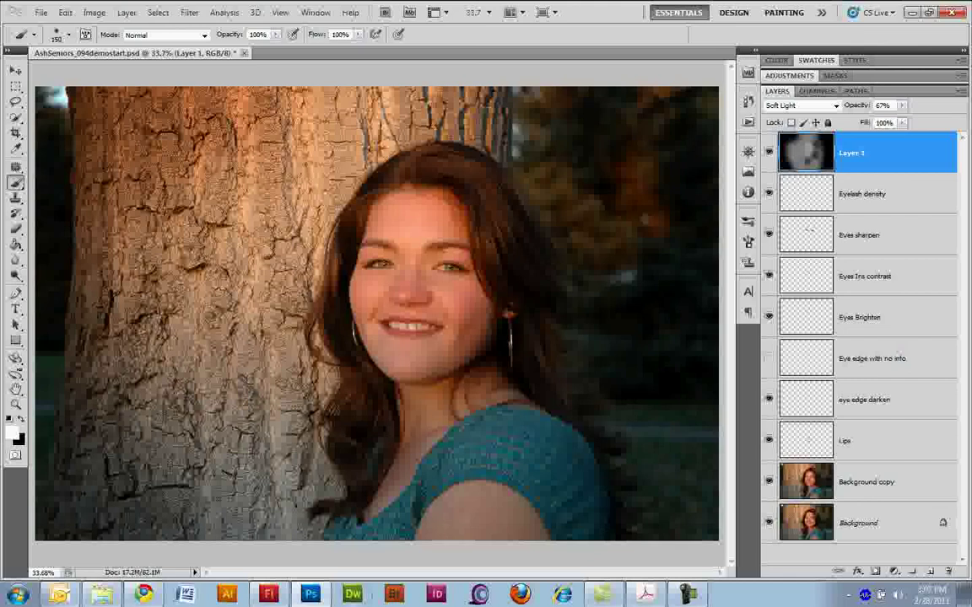
left_click(902, 106)
left_click_drag(901, 119, 892, 118)
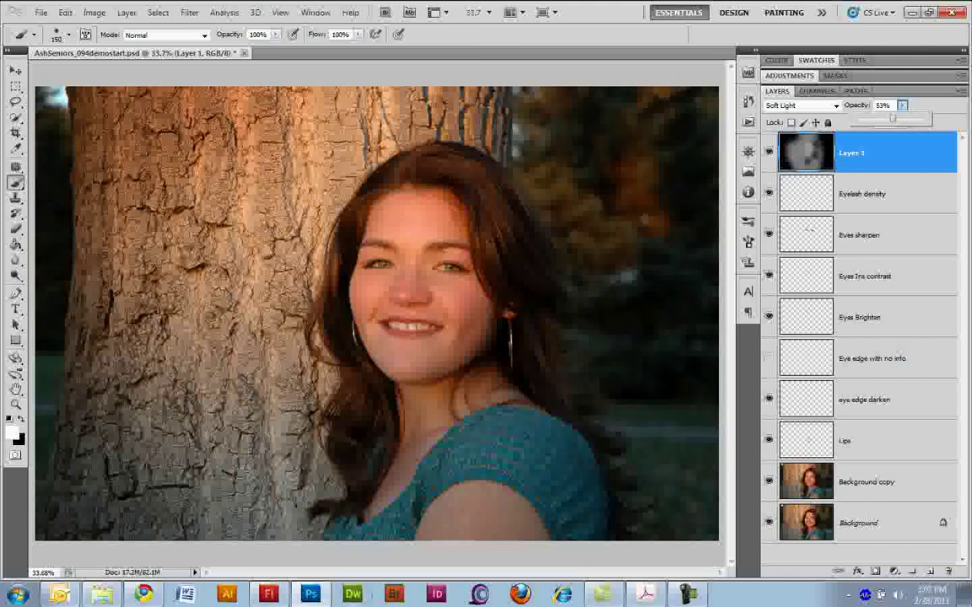